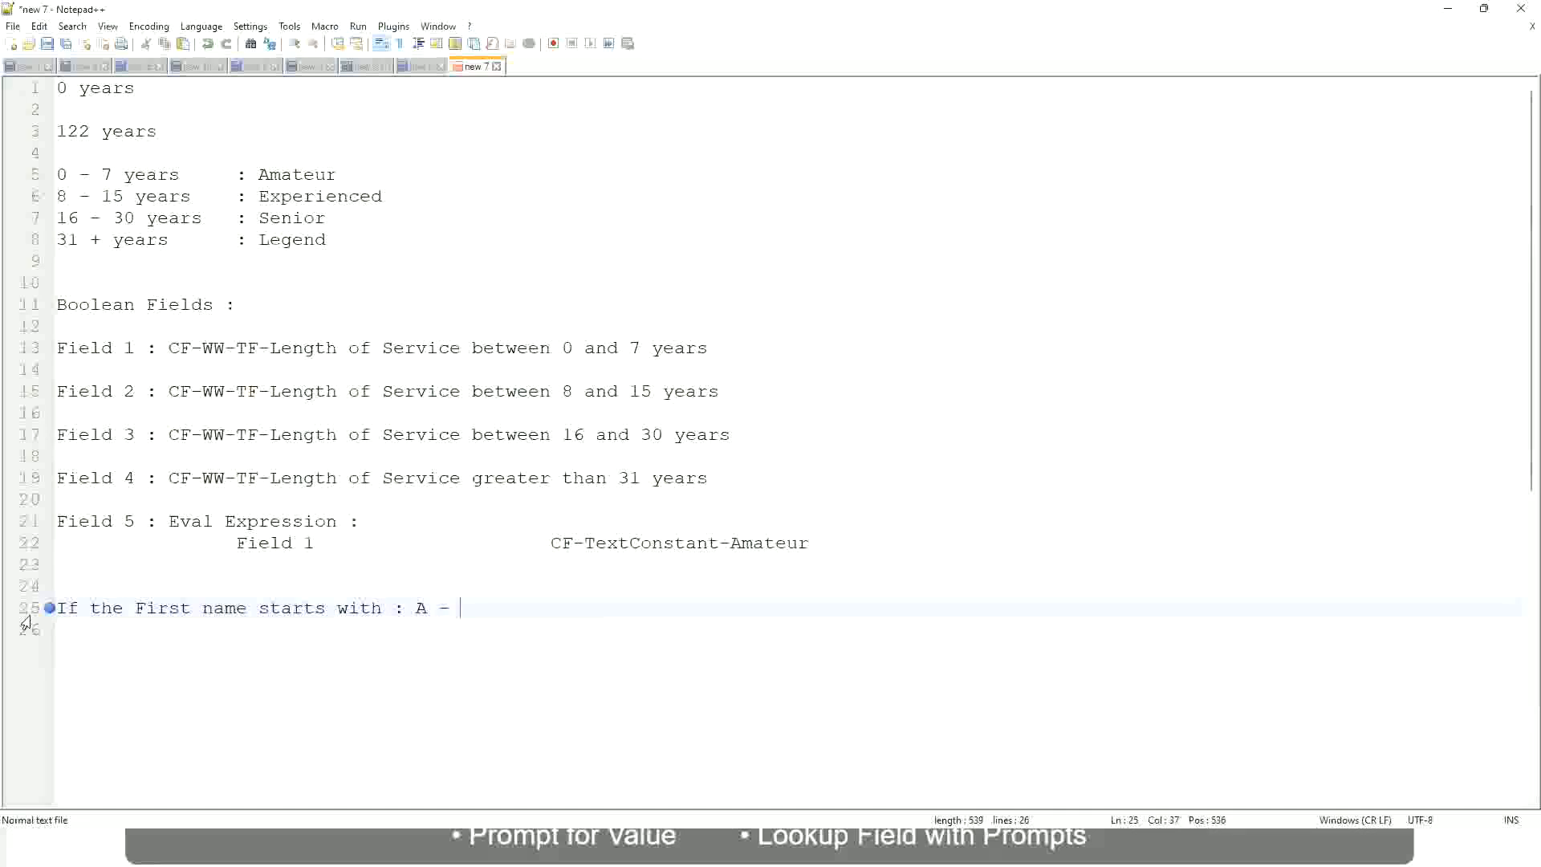
Complete the first-name rule on line 25 with the range A - G and the label A Listers.
text(G)
text(:)
key(Tab)
key(Tab)
text(A II)
key(BackSpace)
key(BackSpace)
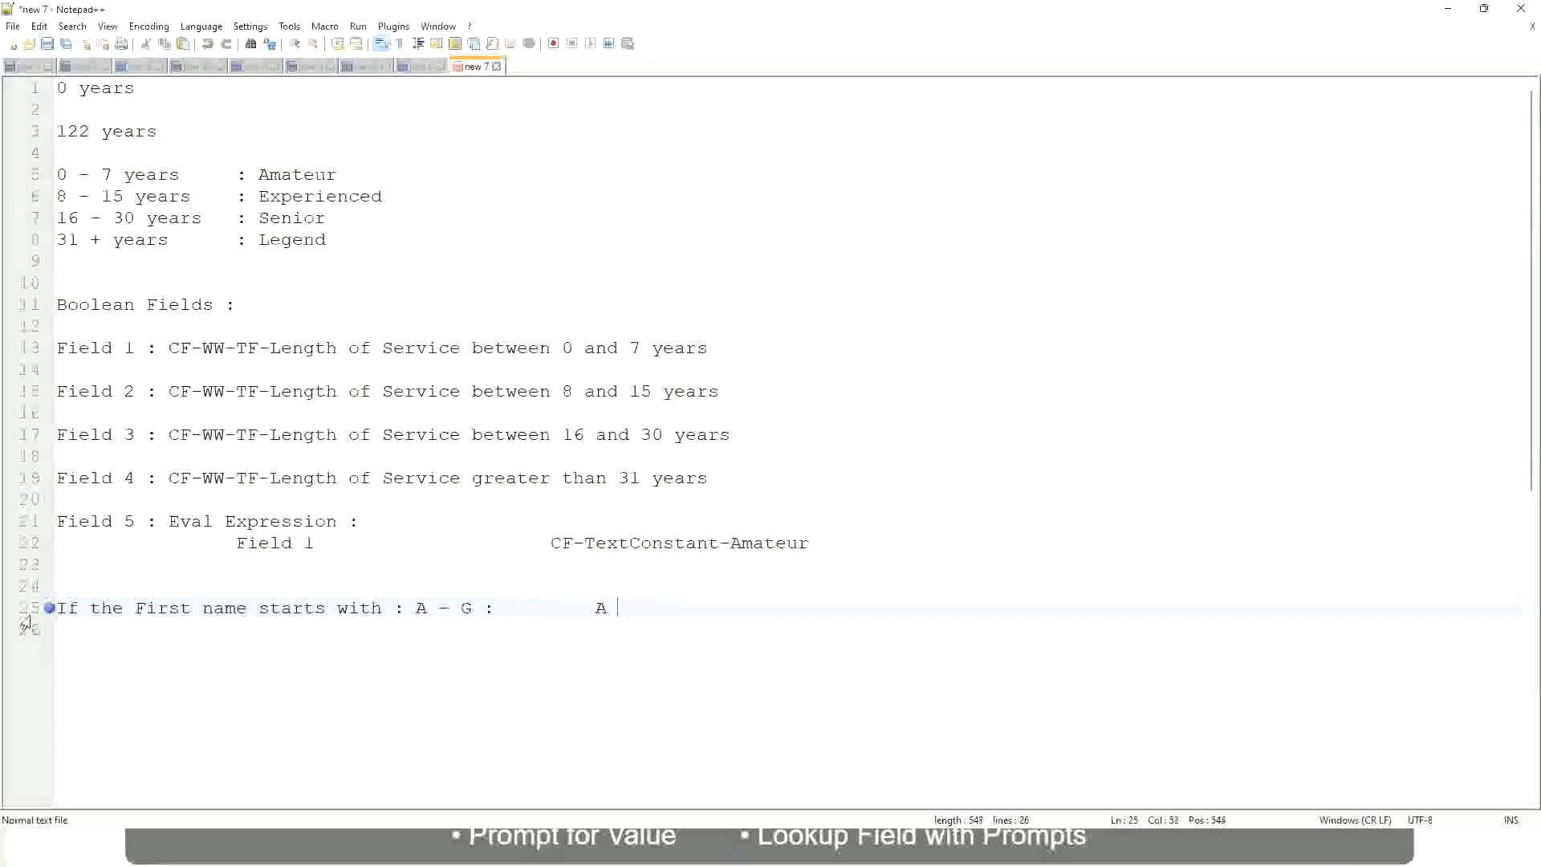
text(Listers)
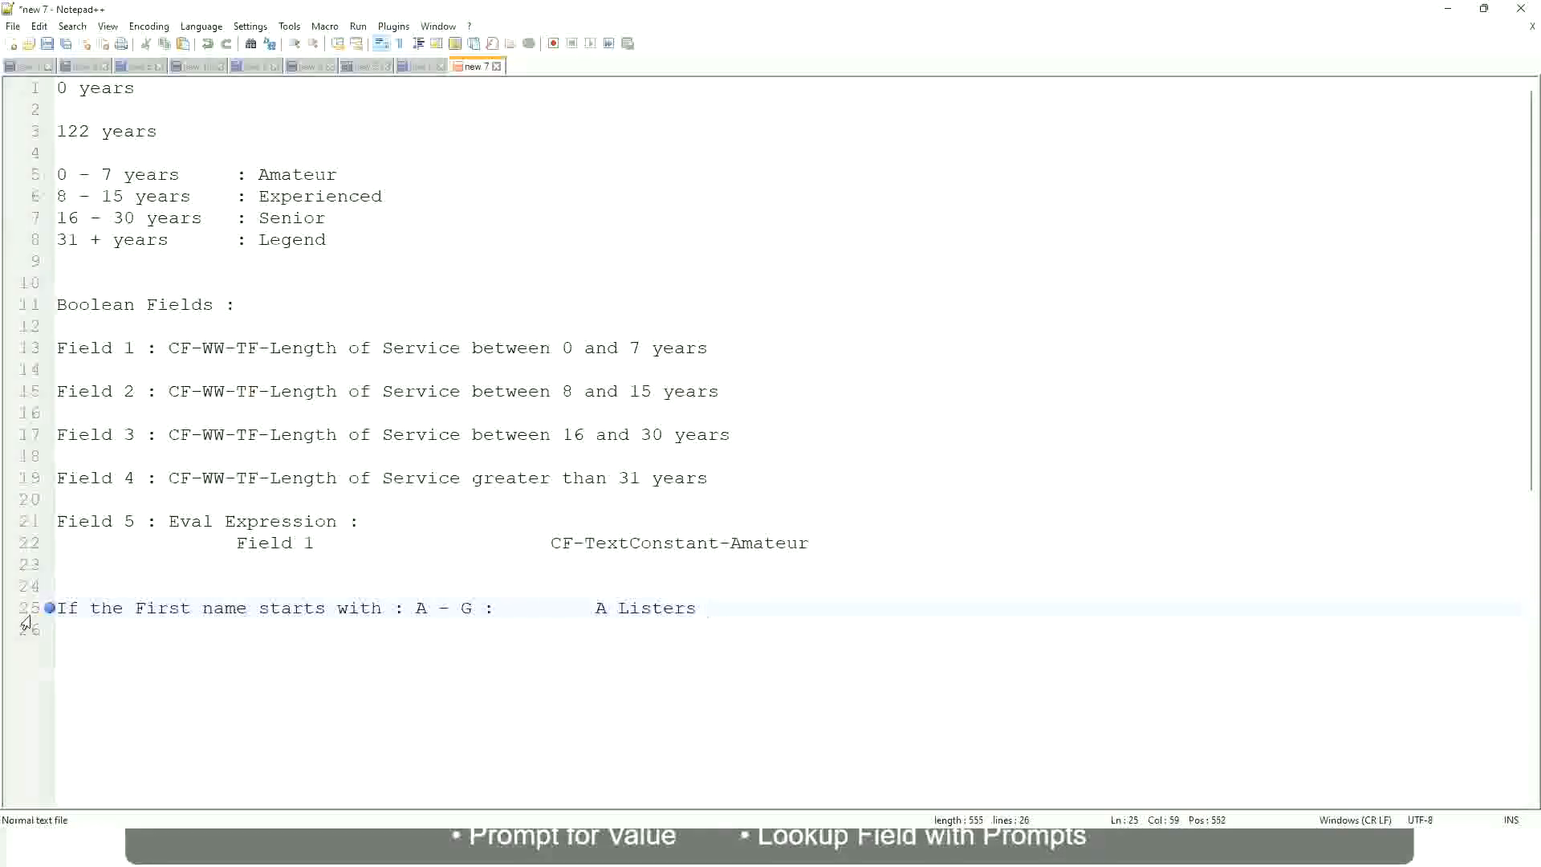
Enclose the A Listers label in double quotation marks.
key(Left)
key(Left)
key(Left)
key(Left)
key(Left)
key(Left)
key(Left)
key(Left)
key(Left)
text(")
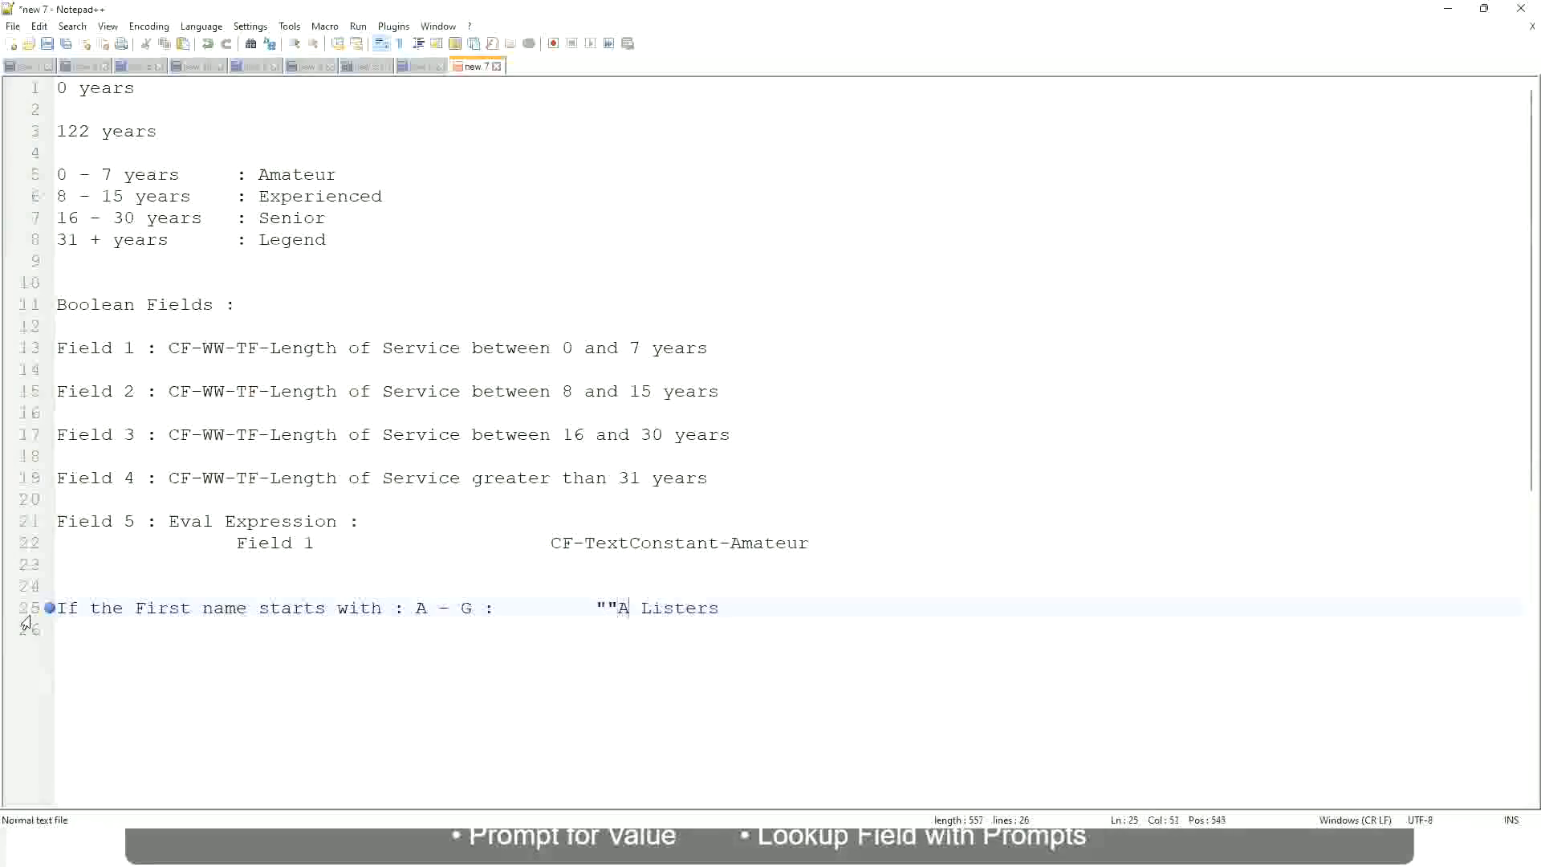
key(Left)
key(Left)
key(Left)
key(Left)
key(BackSpace)
key(Right)
key(End)
key(Return)
text(")
key(BackSpace)
key(BackSpace)
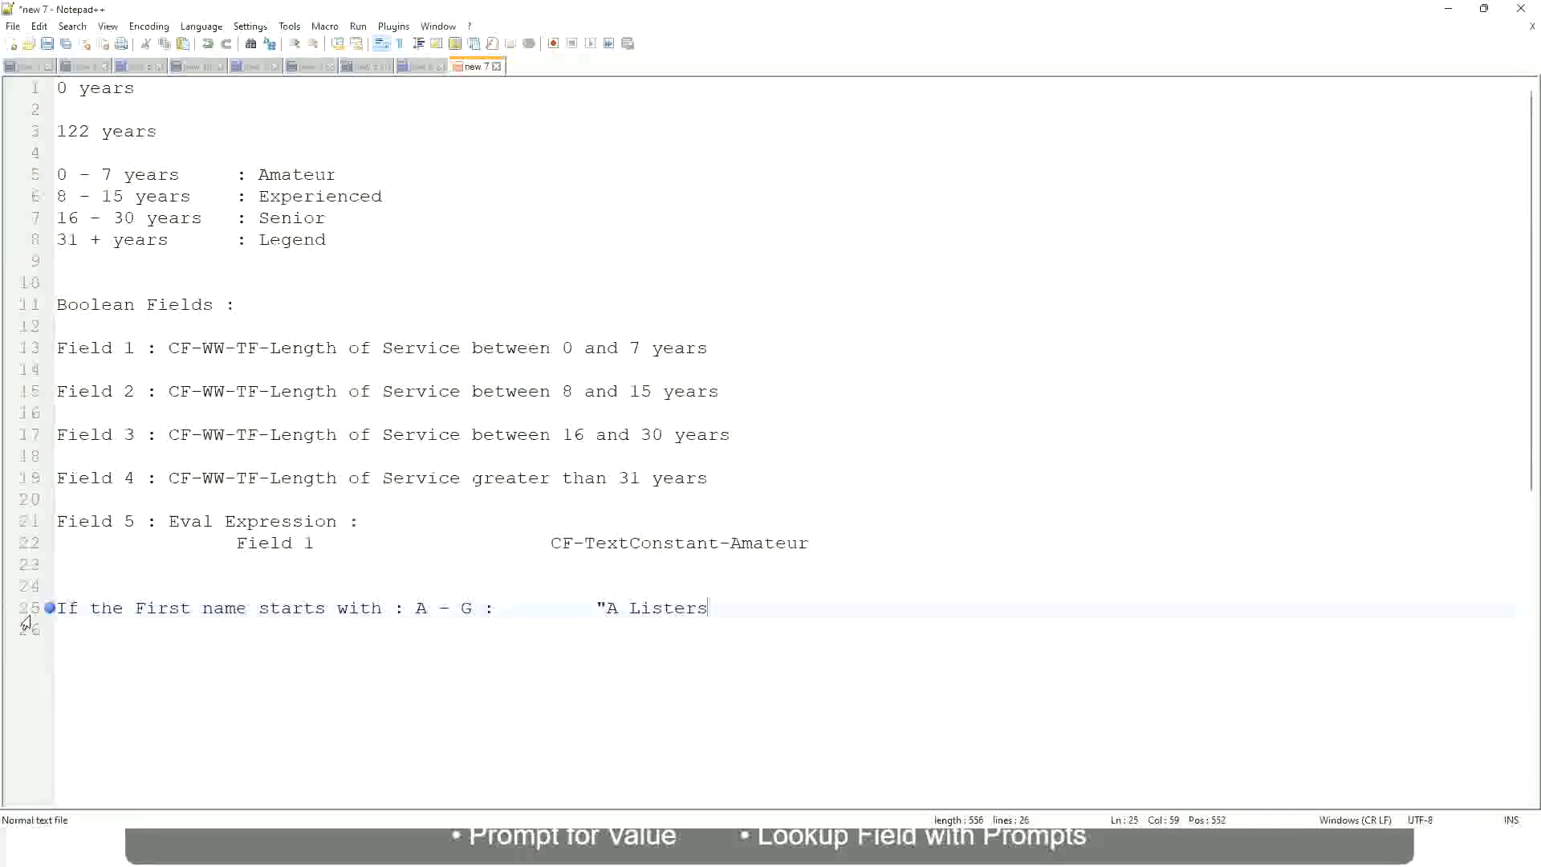
text("")
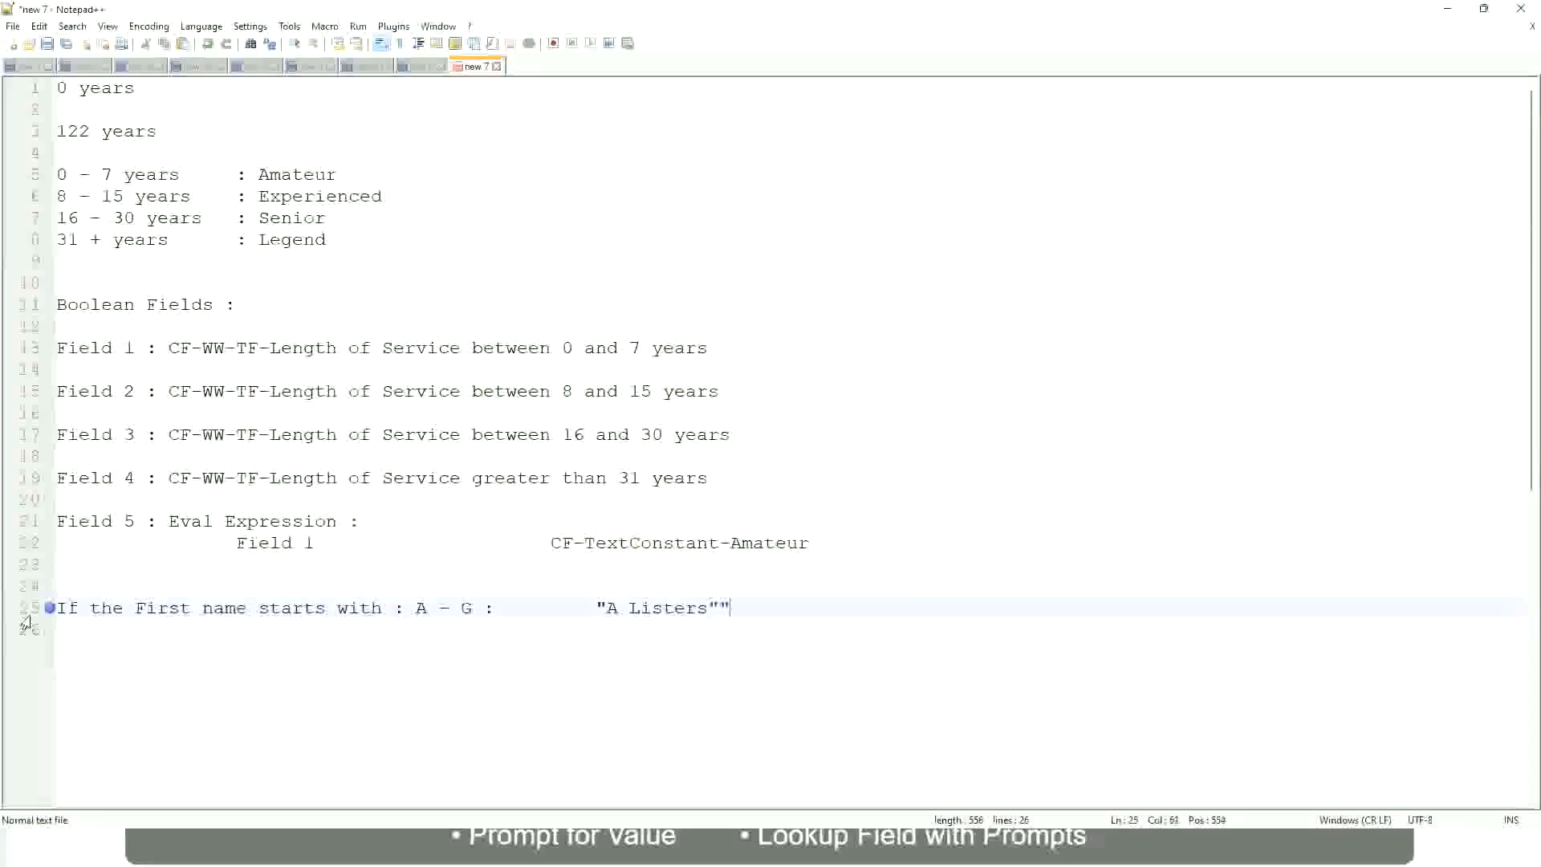
key(BackSpace)
Add a rule line for the range H - P with the label "His Majesty", aligned with the line above.
key(Return)
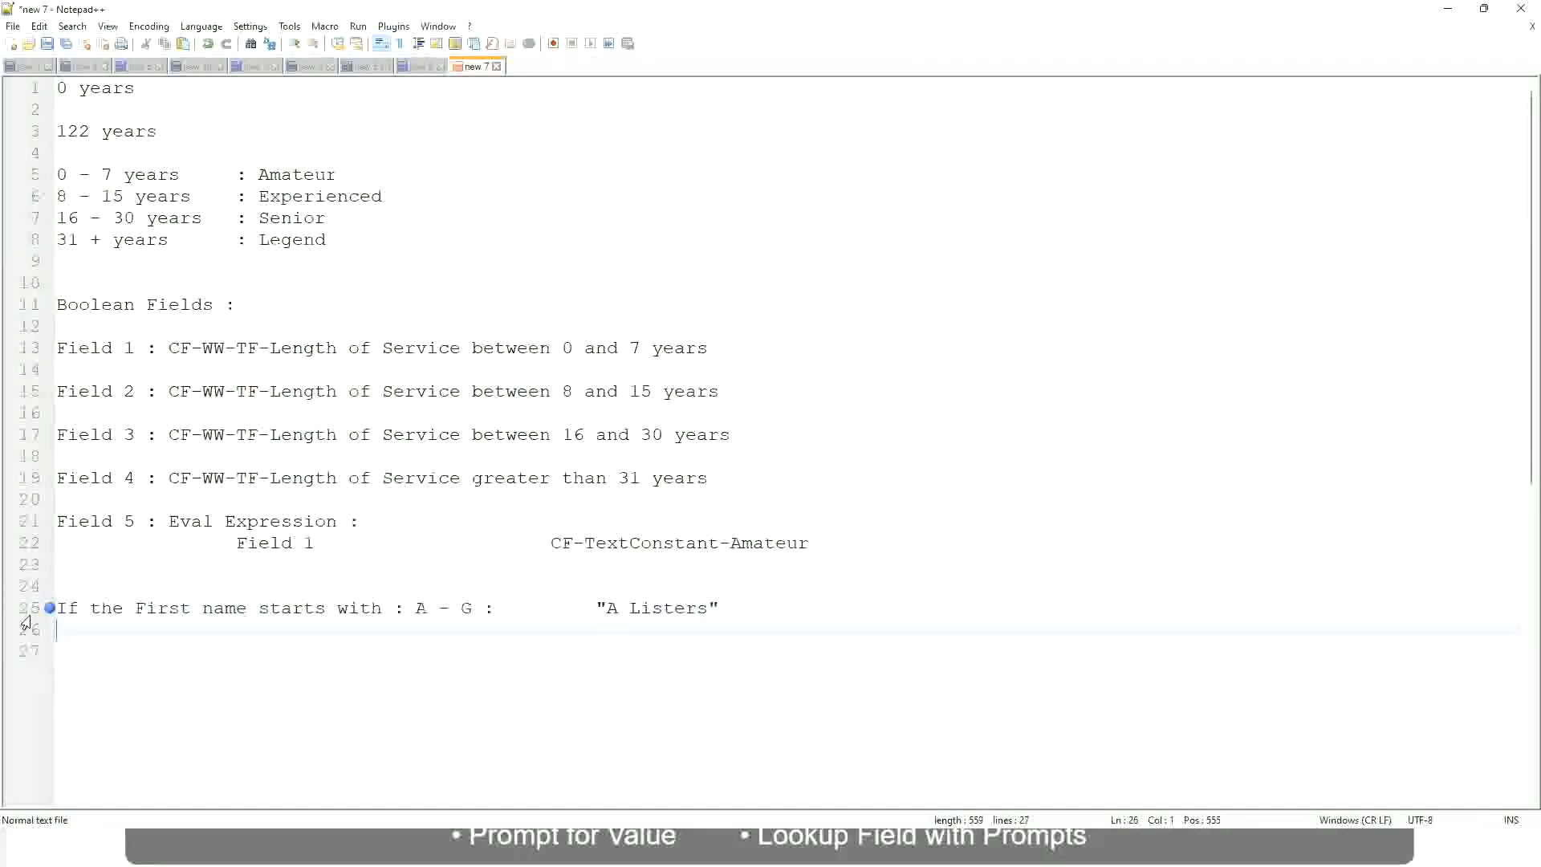
text(H -)
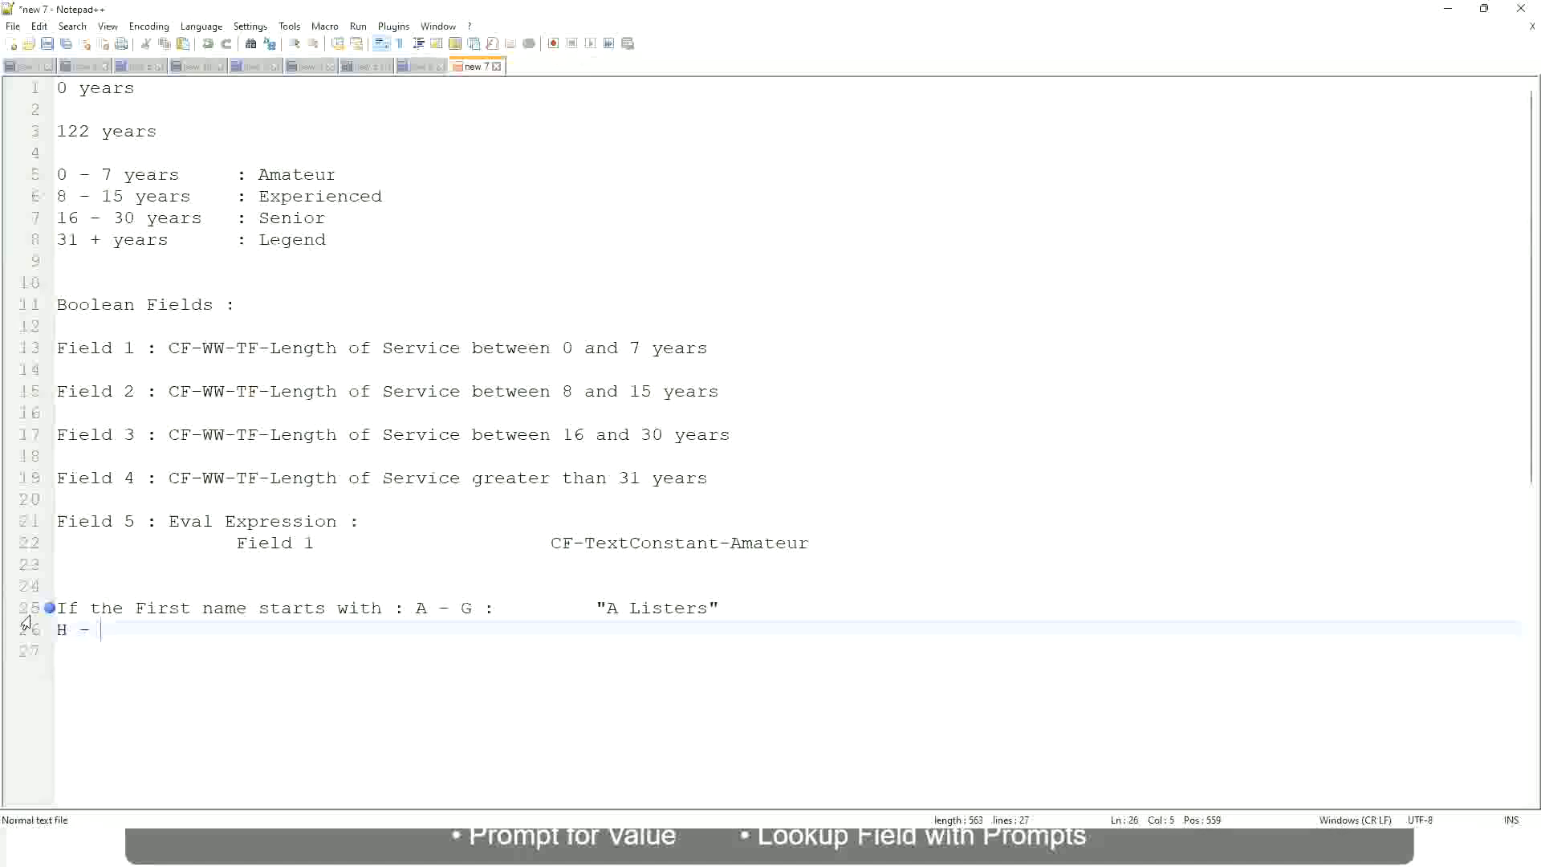
text(P)
key(Tab)
key(Tab)
key(Tab)
key(Tab)
key(Tab)
key(Tab)
key(Tab)
key(Tab)
key(Tab)
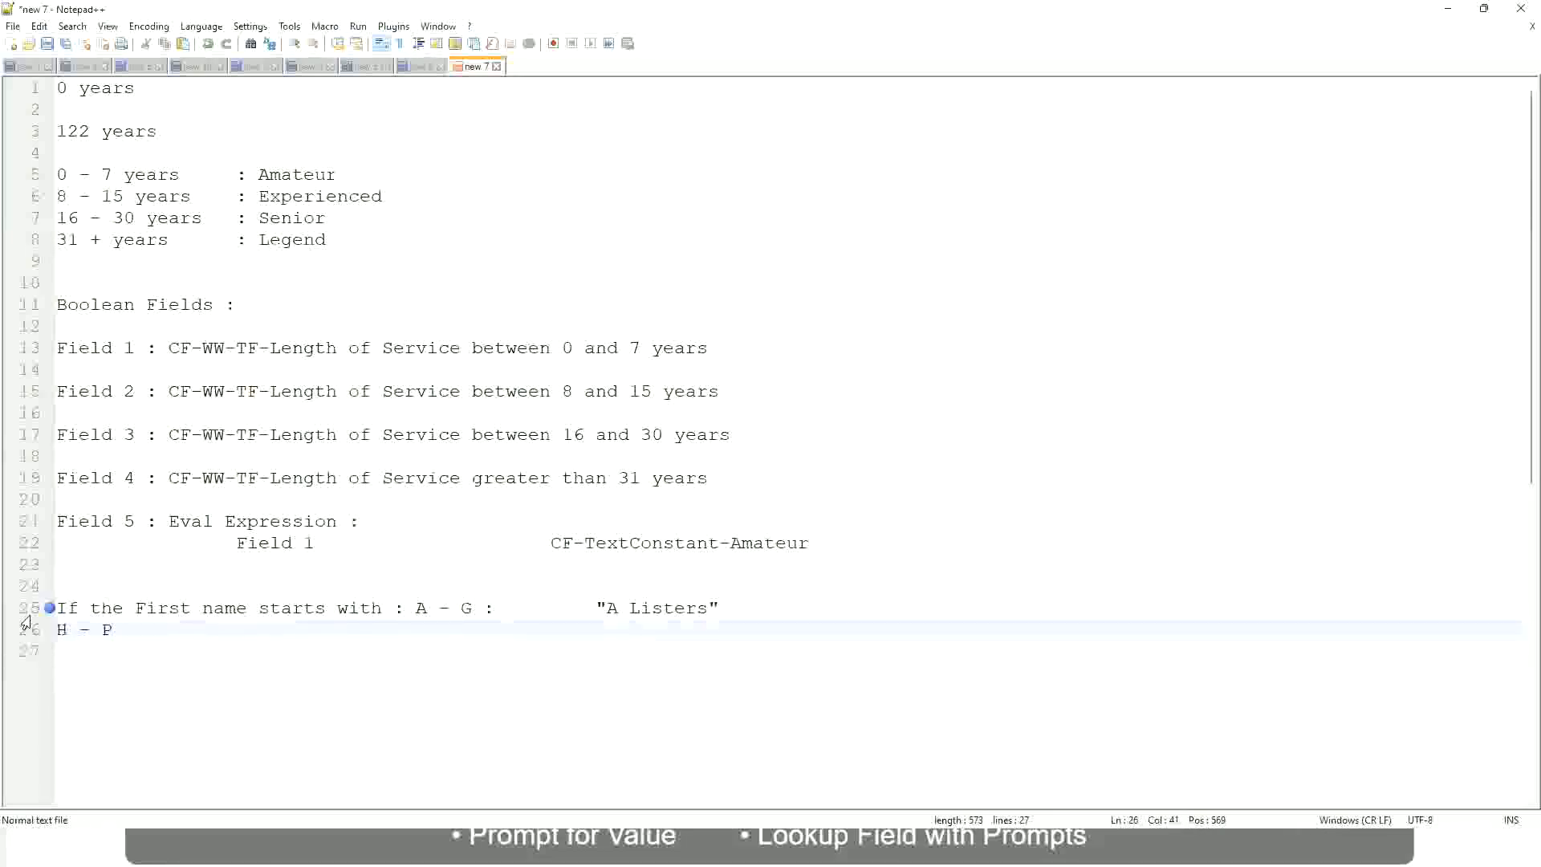
text(:)
key(Tab)
key(Tab)
text("His Maje)
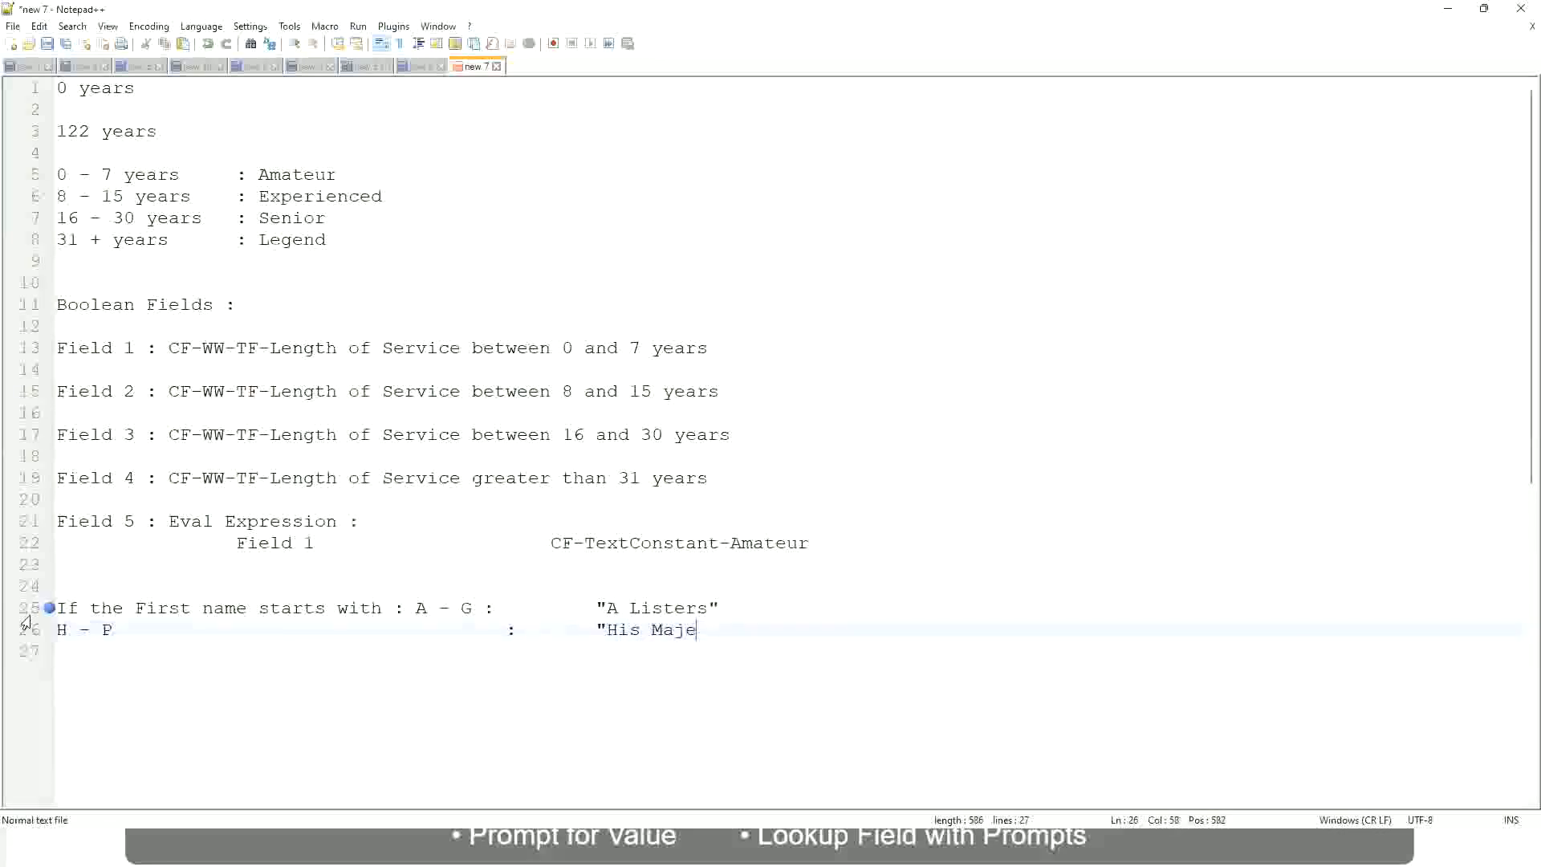
text(sty"")
key(BackSpace)
Add a rule line for the range L - Z with the label "Lords", aligned with the lines above.
key(Return)
text(L - )
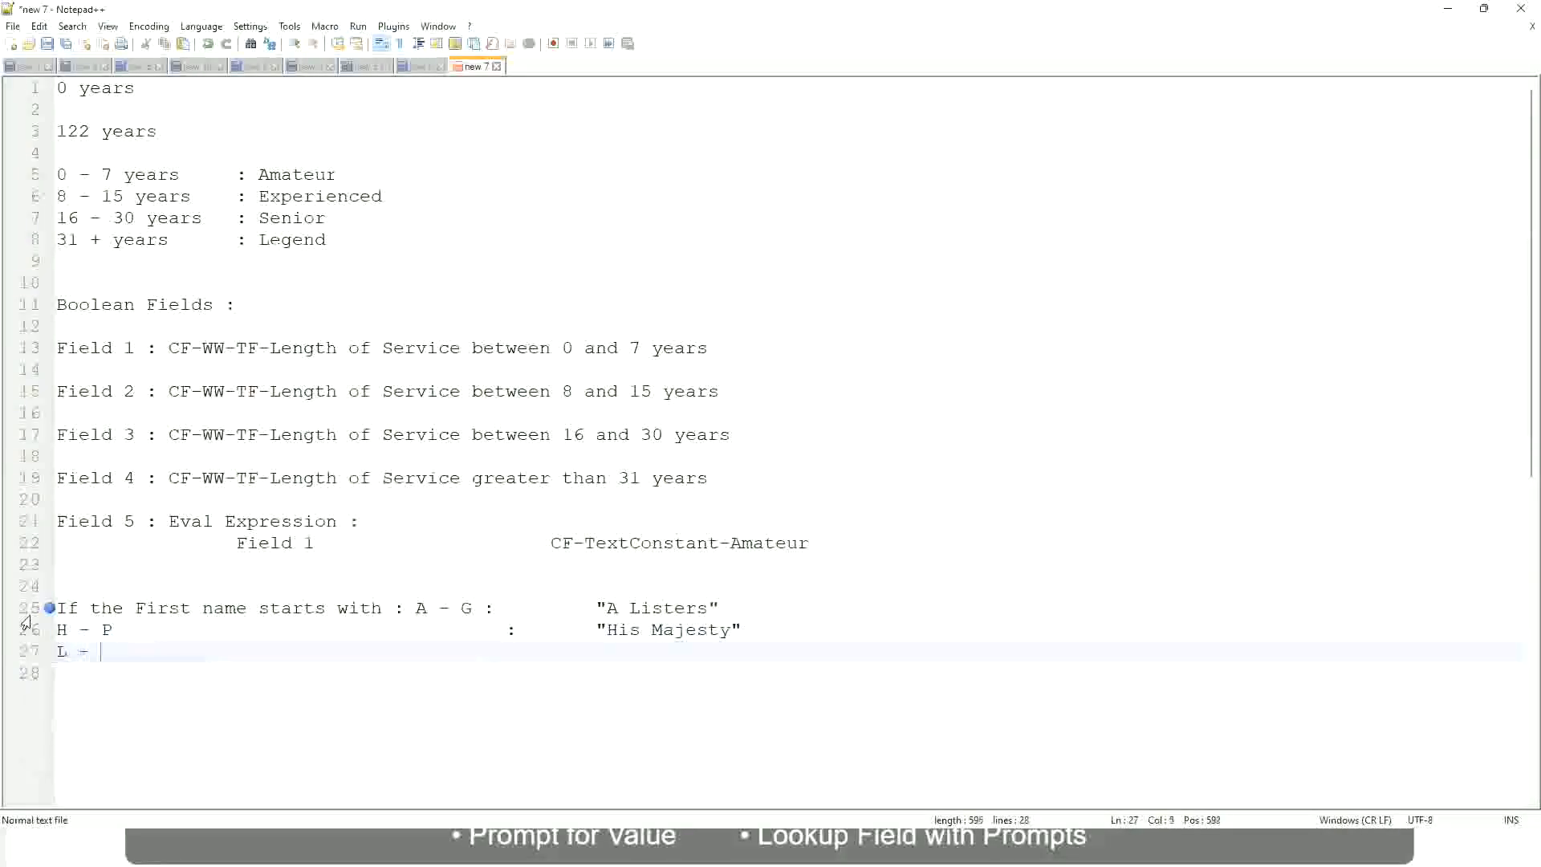
text(Z)
key(Tab)
key(Tab)
key(Tab)
key(Tab)
key(Tab)
key(Tab)
key(Tab)
key(Tab)
key(Tab)
text(:)
key(Tab)
key(Tab)
text("Lords)
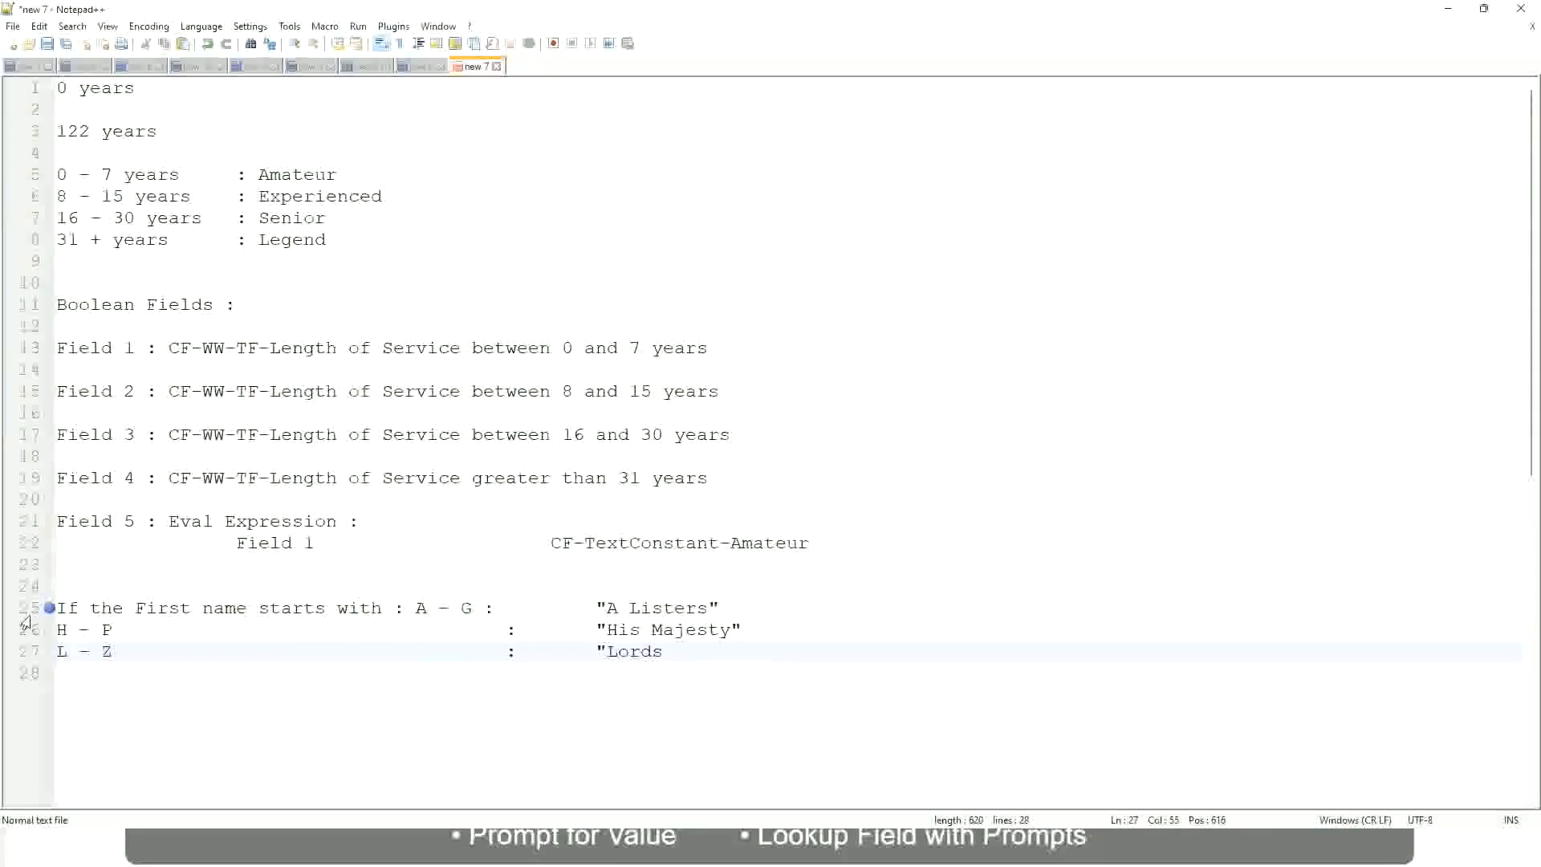
text("")
key(BackSpace)
click(664, 651)
click(691, 652)
drag(686, 651, 722, 608)
click(663, 608)
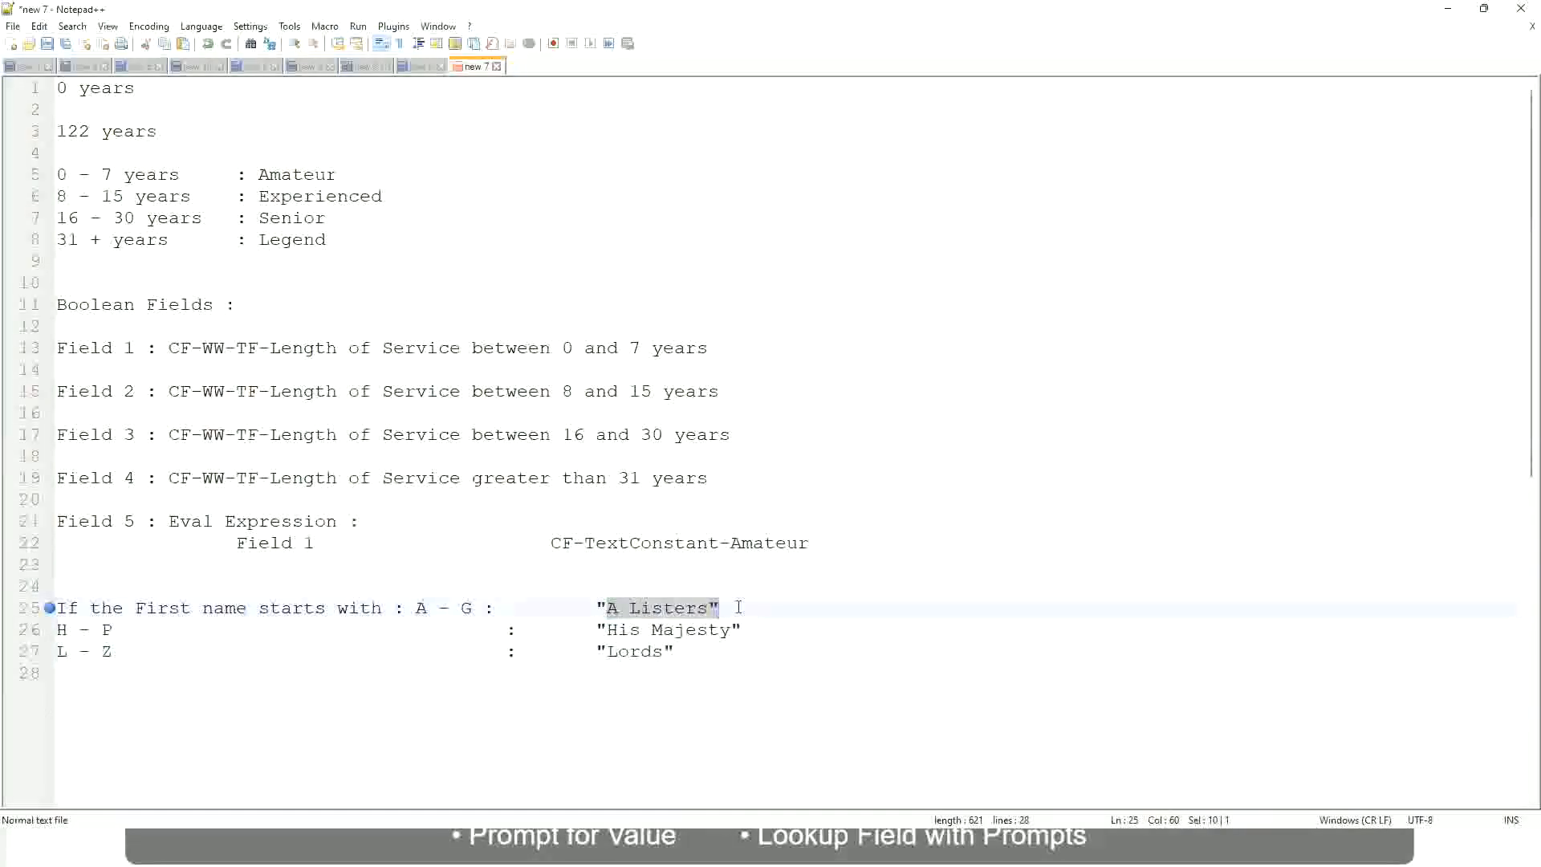
click(697, 634)
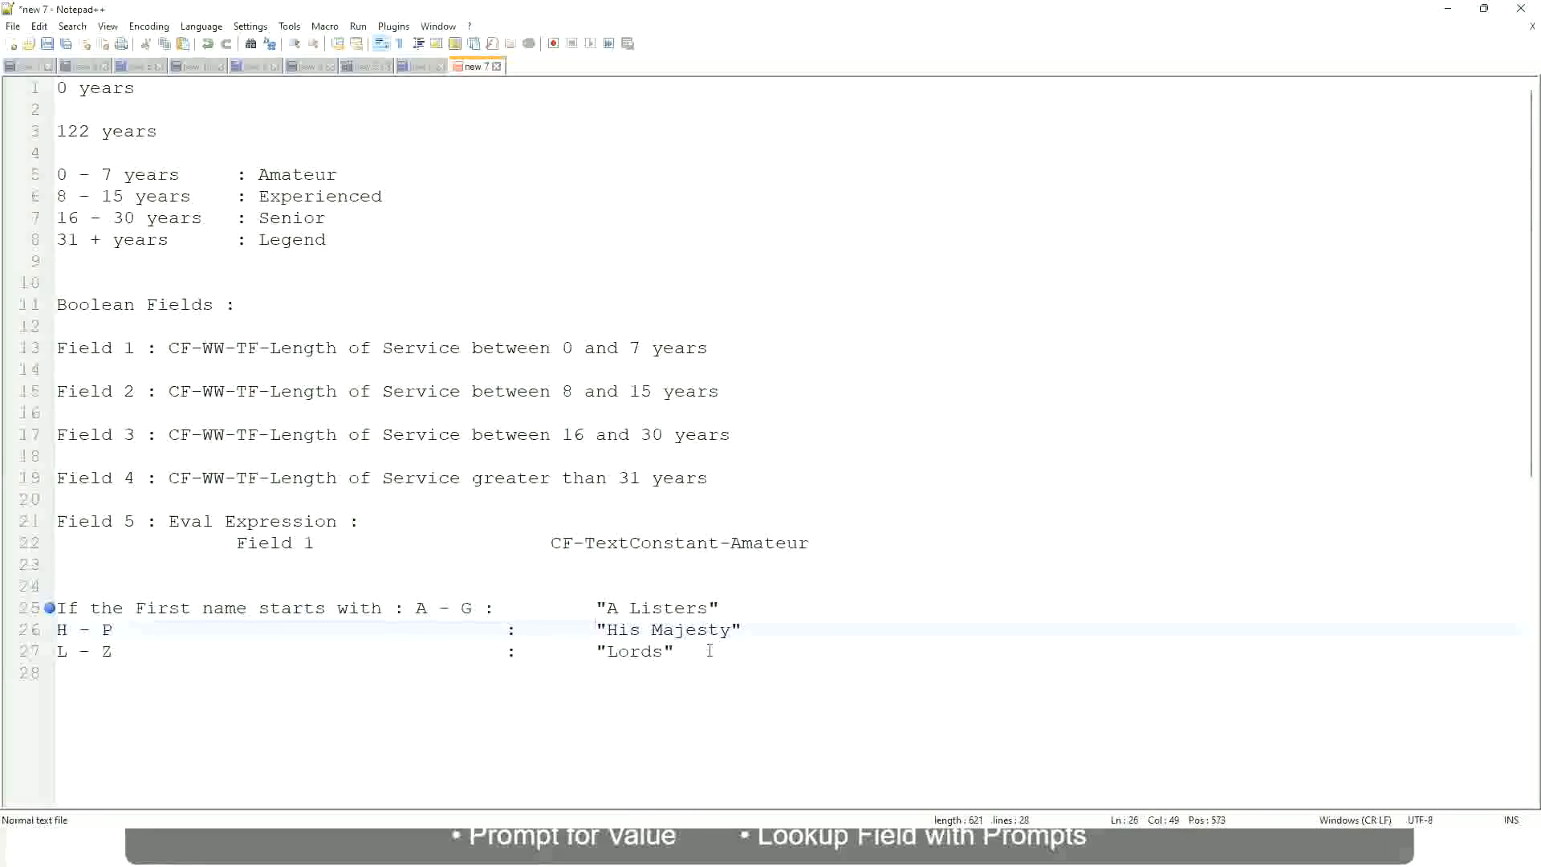
Replace the three first-name rule lines with a new line beginning with "If".
drag(692, 655, 46, 608)
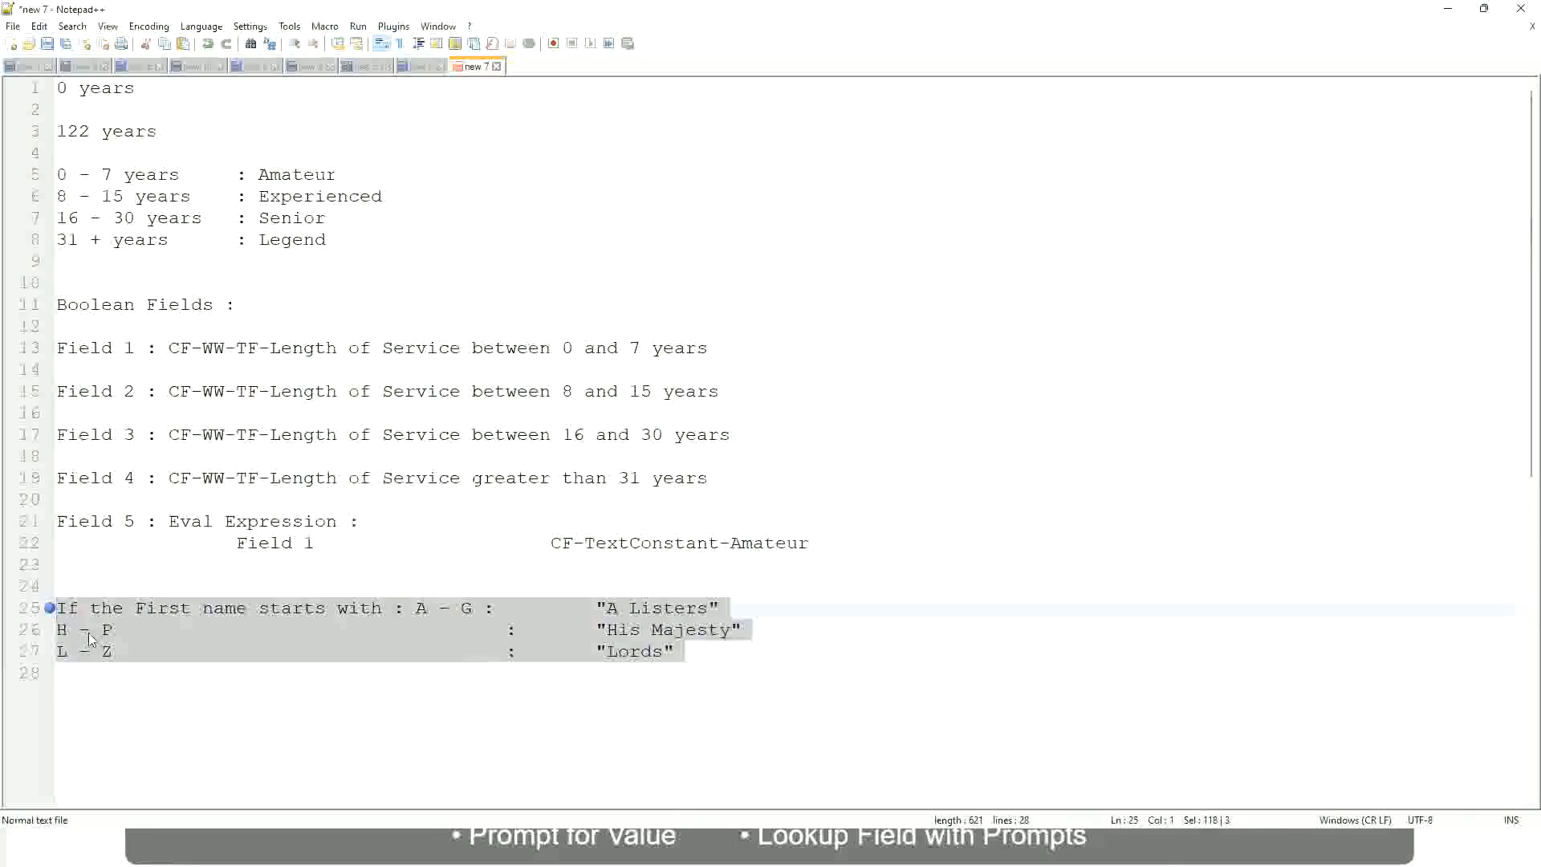
text(If )
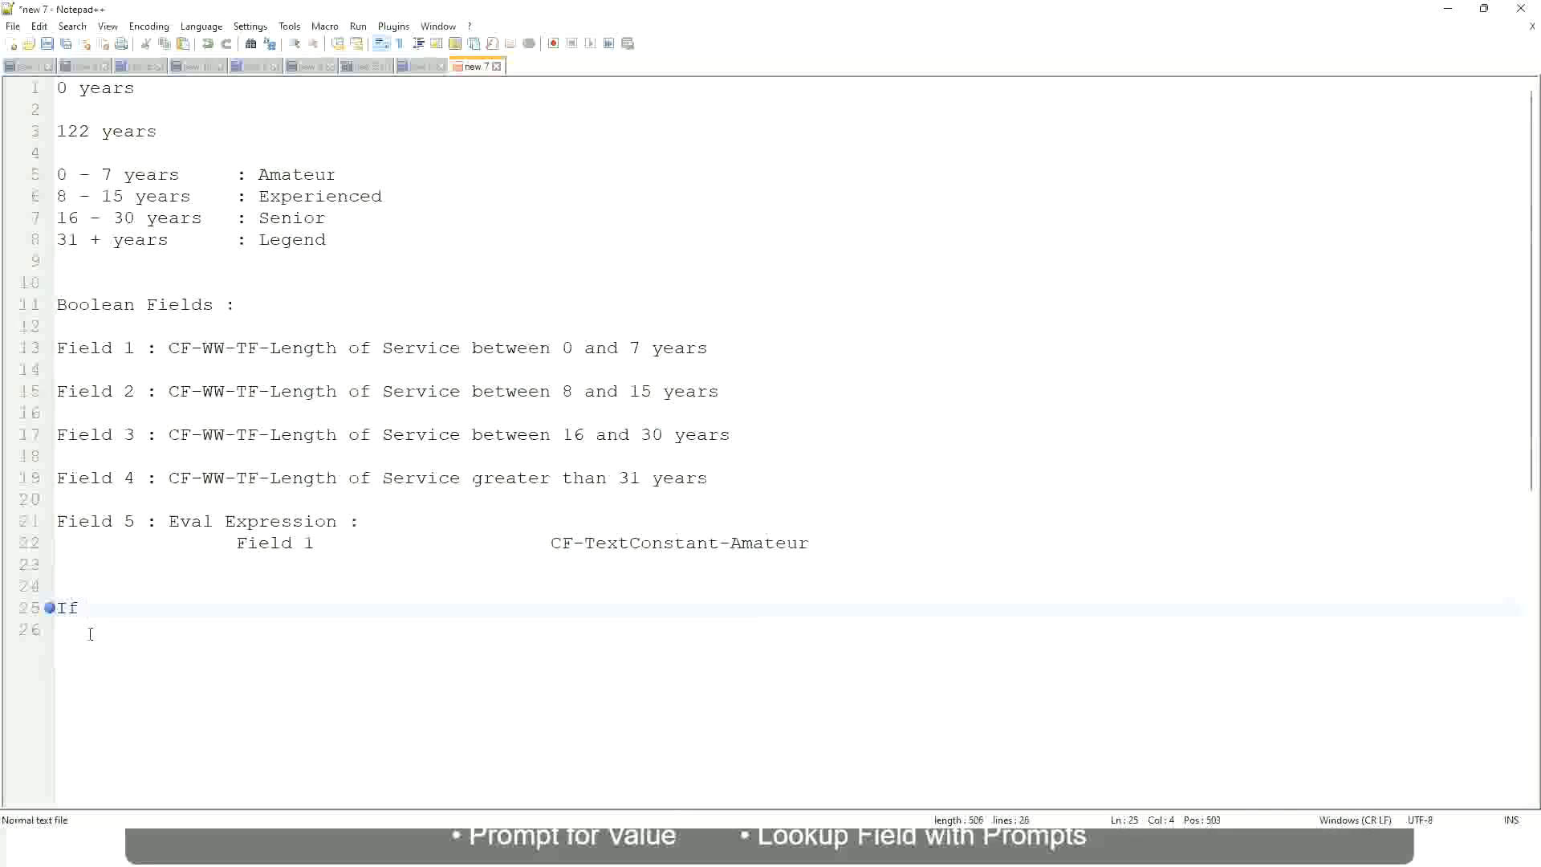
text(Prior Ex)
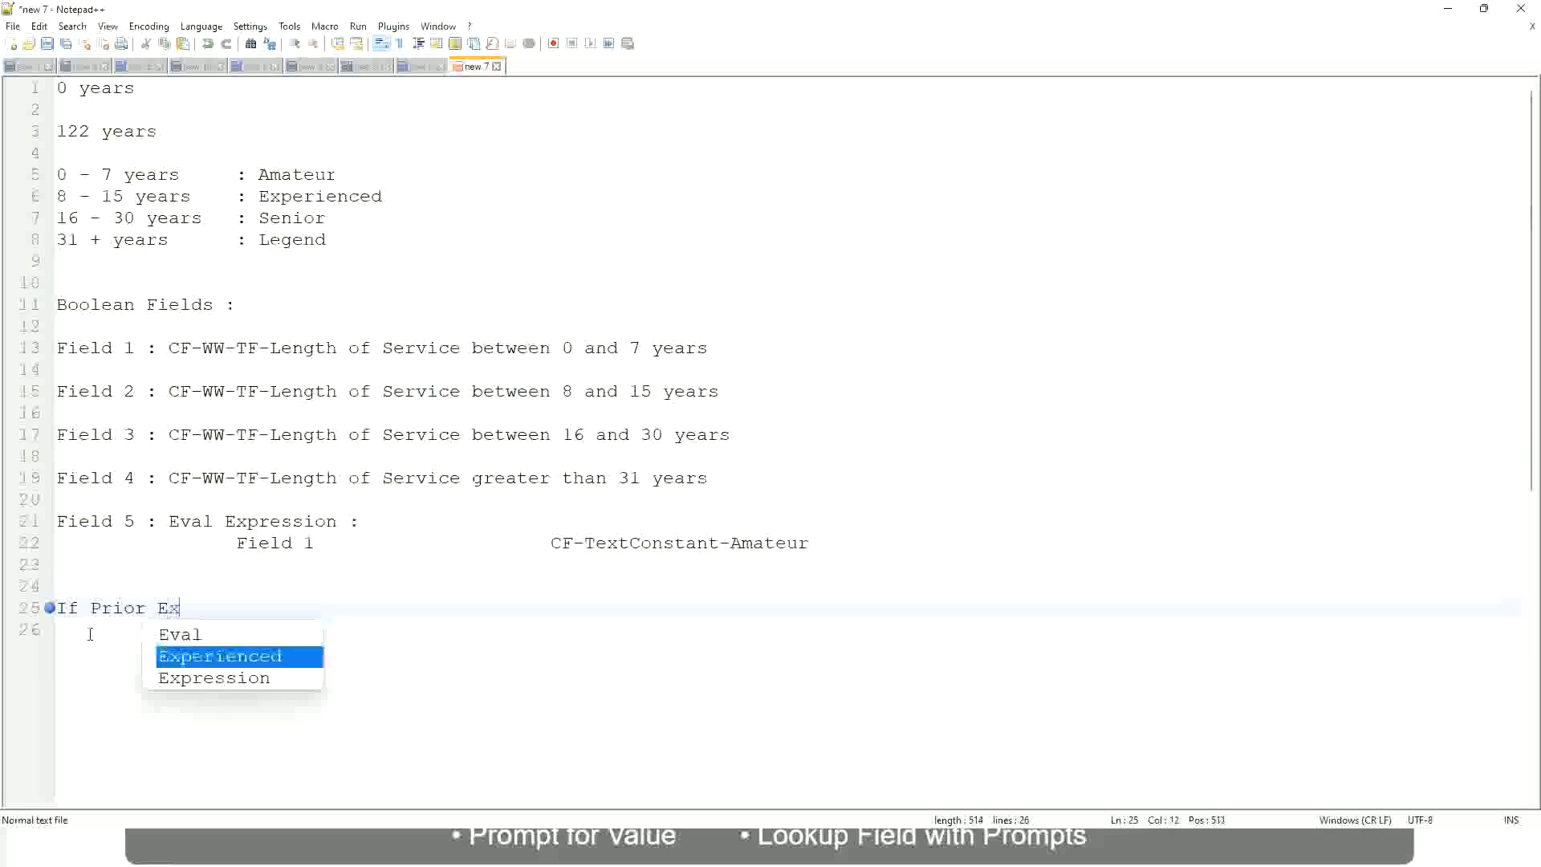
text(perience)
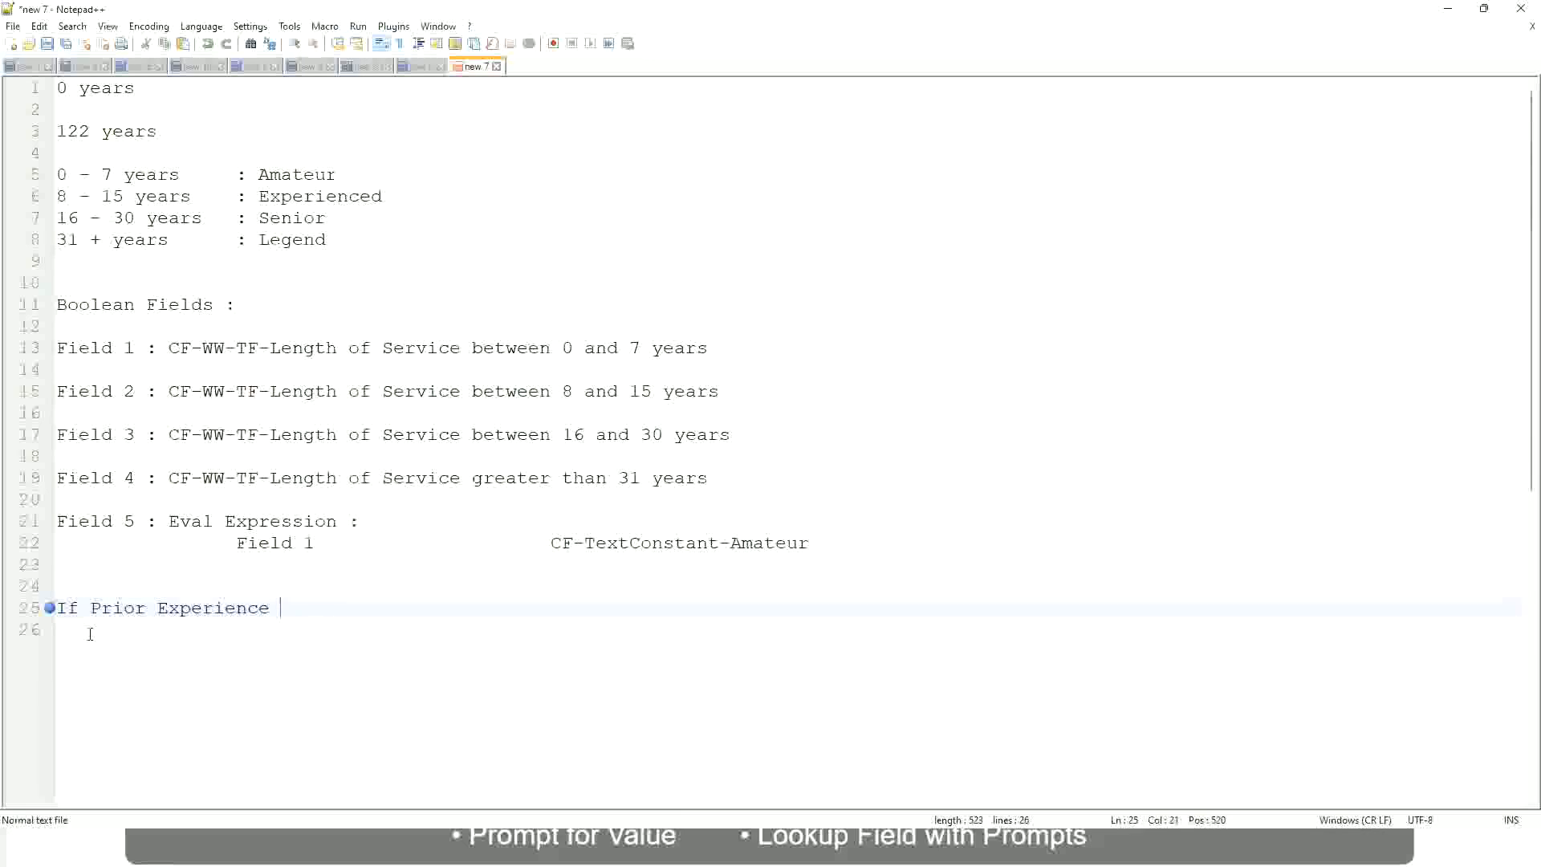
key(BackSpace)
key(BackSpace)
key(BackSpace)
key(BackSpace)
key(BackSpace)
key(BackSpace)
key(BackSpace)
key(BackSpace)
key(BackSpace)
key(BackSpace)
key(BackSpace)
key(BackSpace)
key(BackSpace)
key(BackSpace)
key(BackSpace)
key(BackSpace)
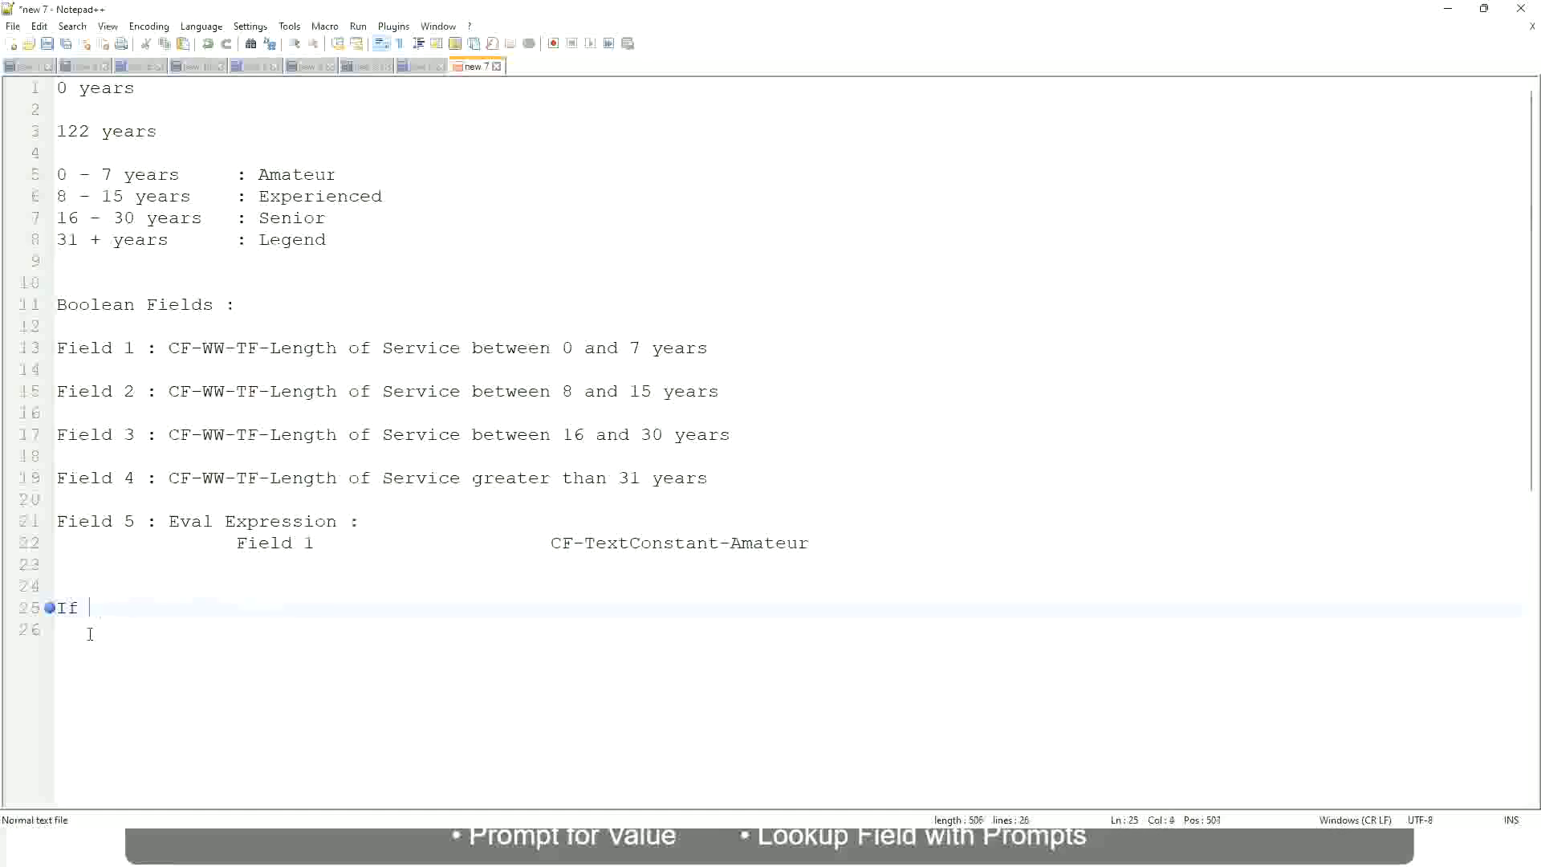
text(Job Prof)
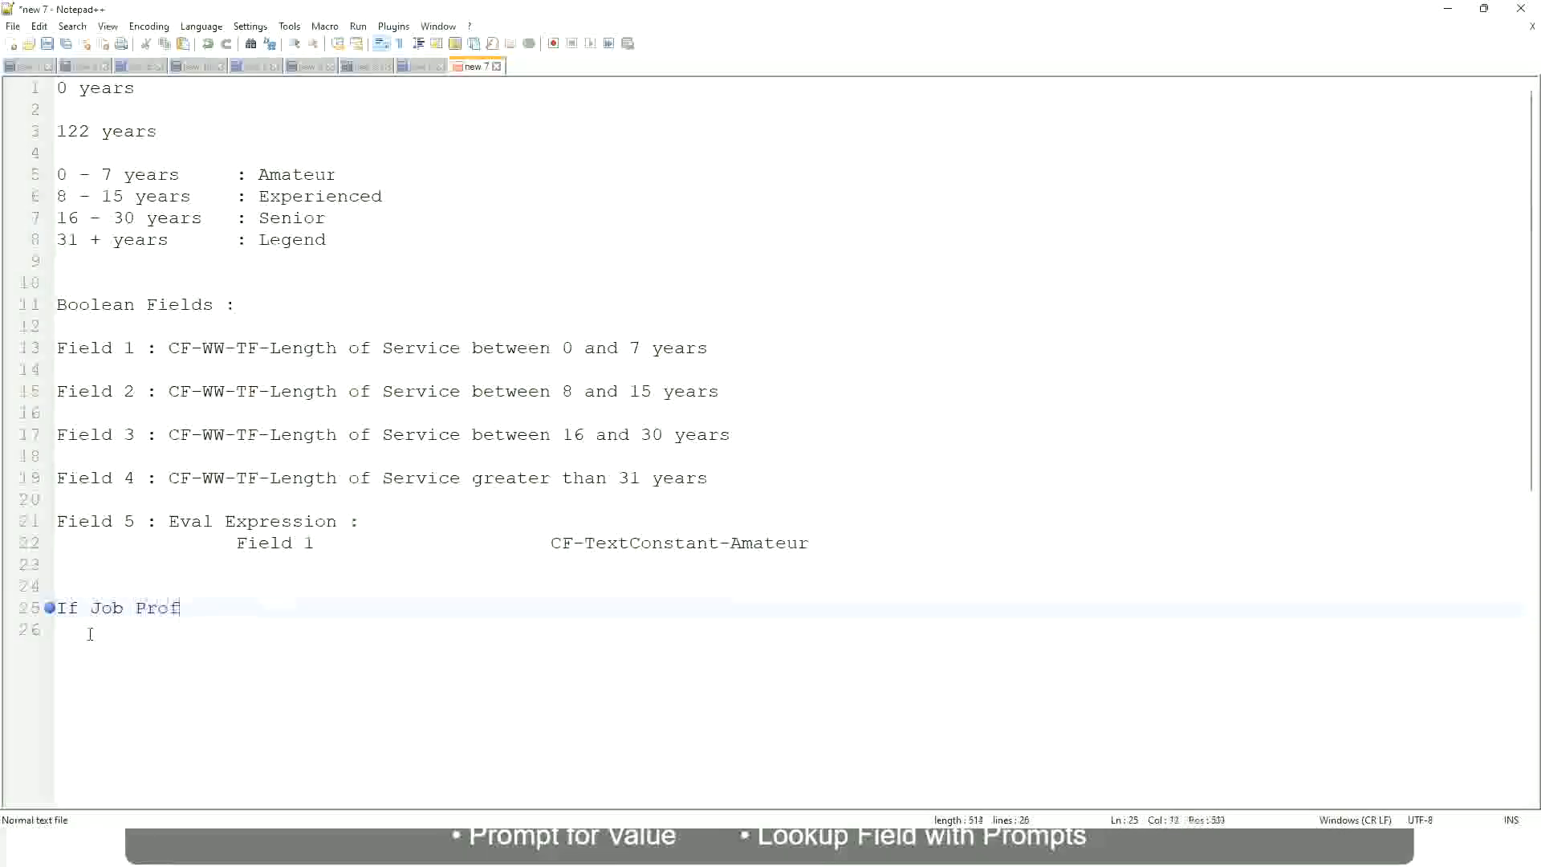
text(ile is : Manager)
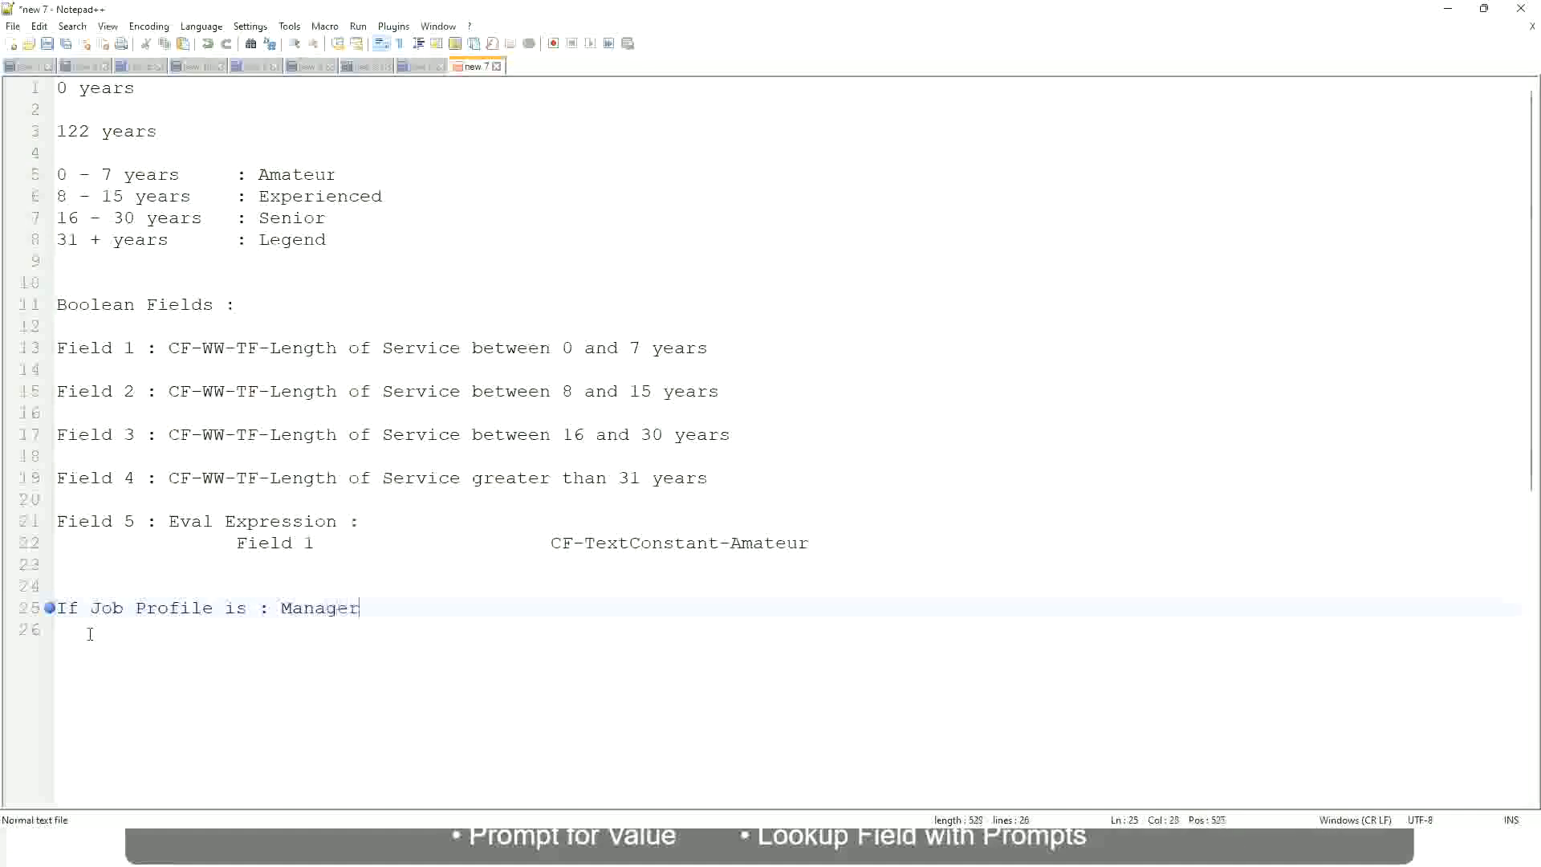
key(BackSpace)
key(BackSpace)
key(BackSpace)
key(BackSpace)
key(BackSpace)
key(BackSpace)
key(BackSpace)
key(BackSpace)
key(BackSpace)
key(BackSpace)
key(BackSpace)
key(BackSpace)
key(BackSpace)
key(BackSpace)
key(BackSpace)
key(BackSpace)
key(BackSpace)
key(BackSpace)
key(BackSpace)
key(BackSpace)
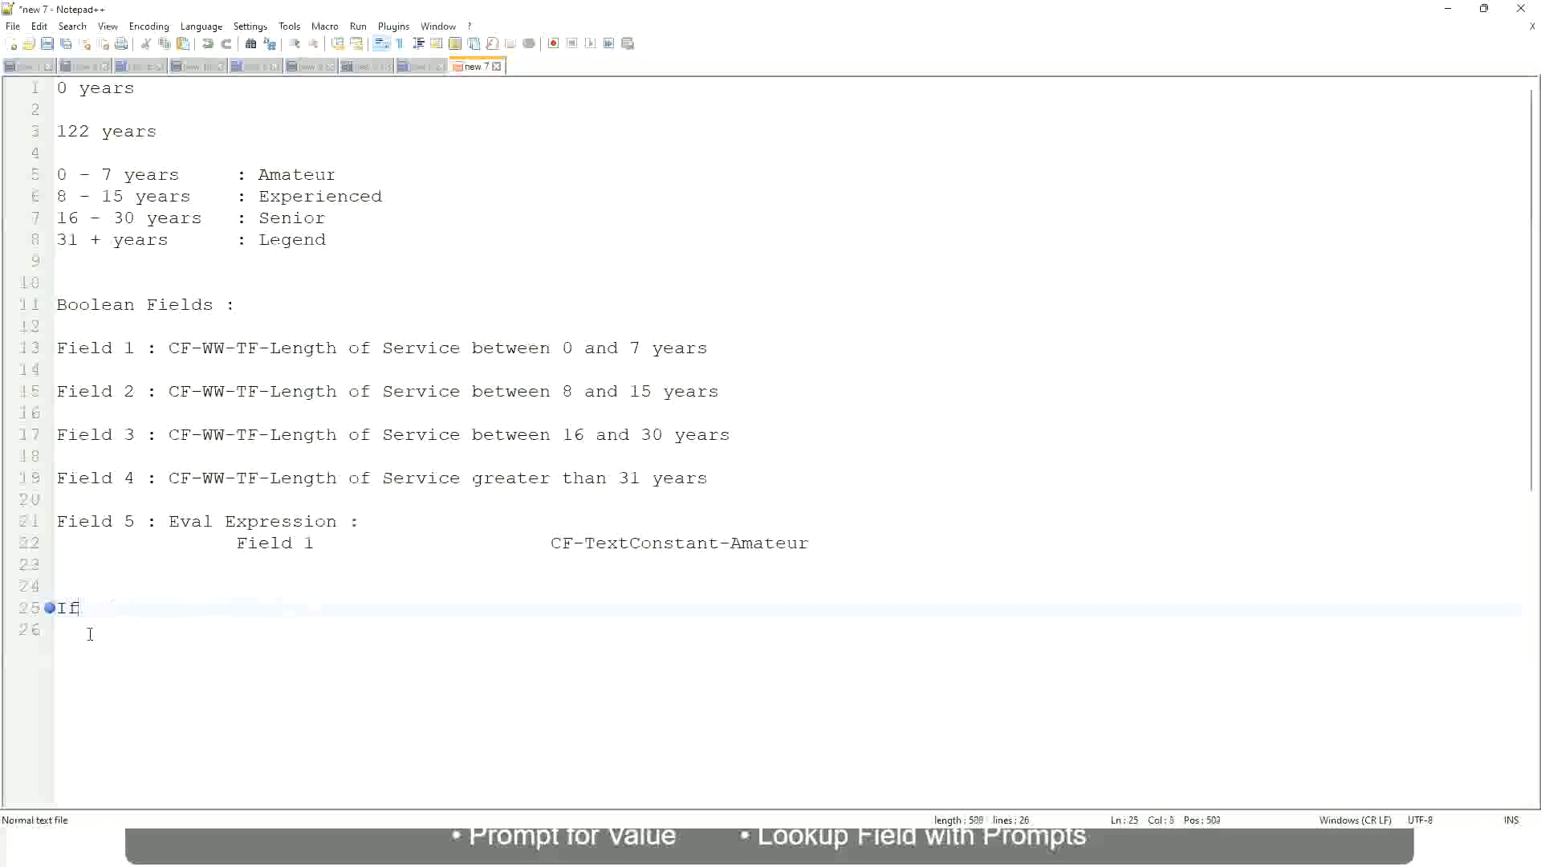
Write the rule "If Management Level is Manager or Above" on line 25 with "Proposed Allowance Plan : Car Allowance" beside it.
text(Management )
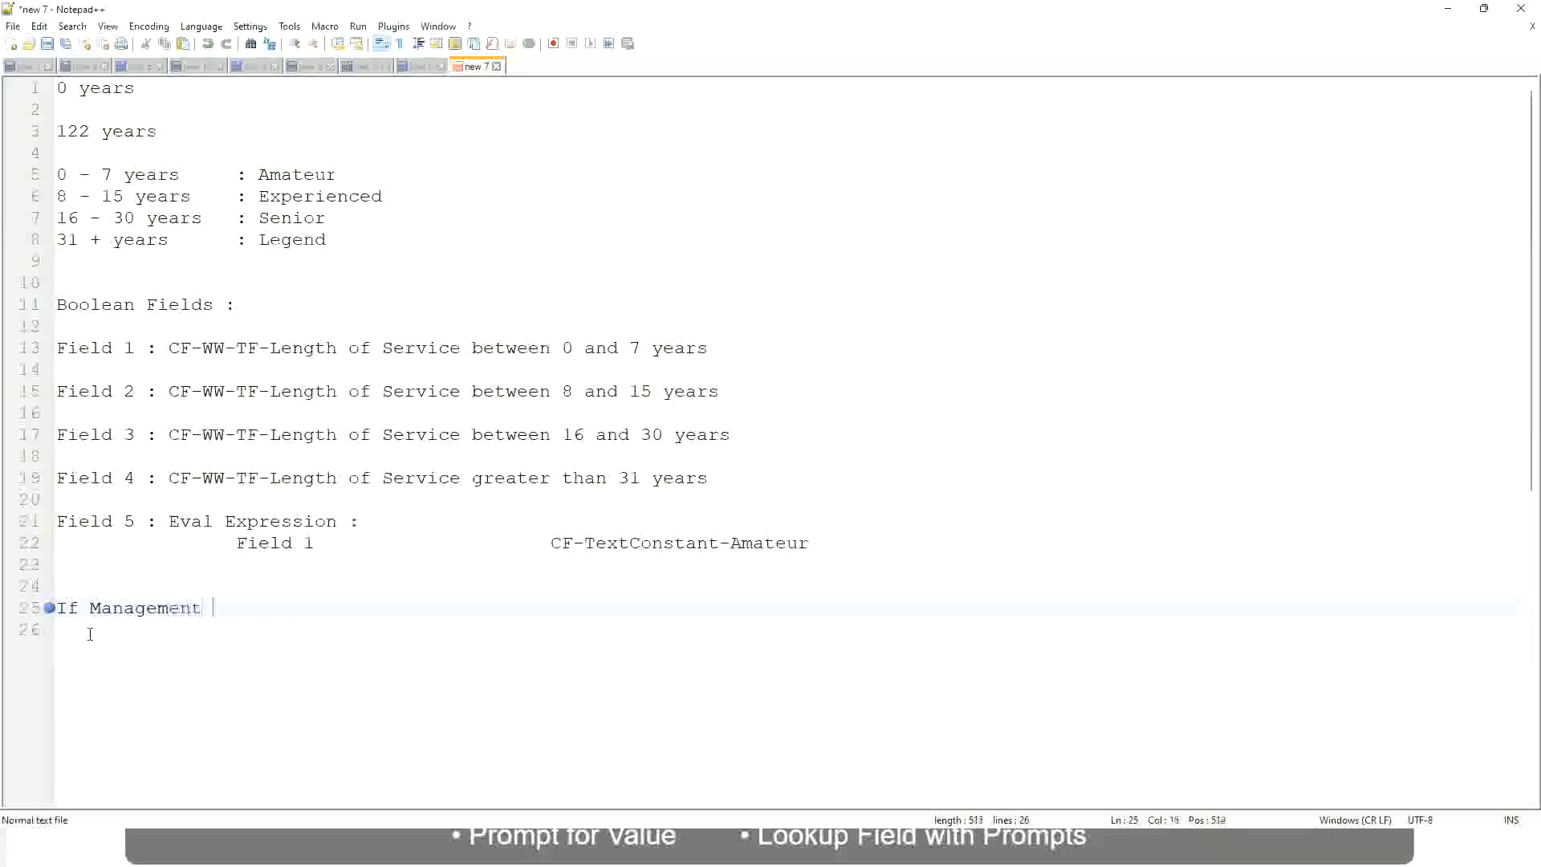
text(Level is Manager or A)
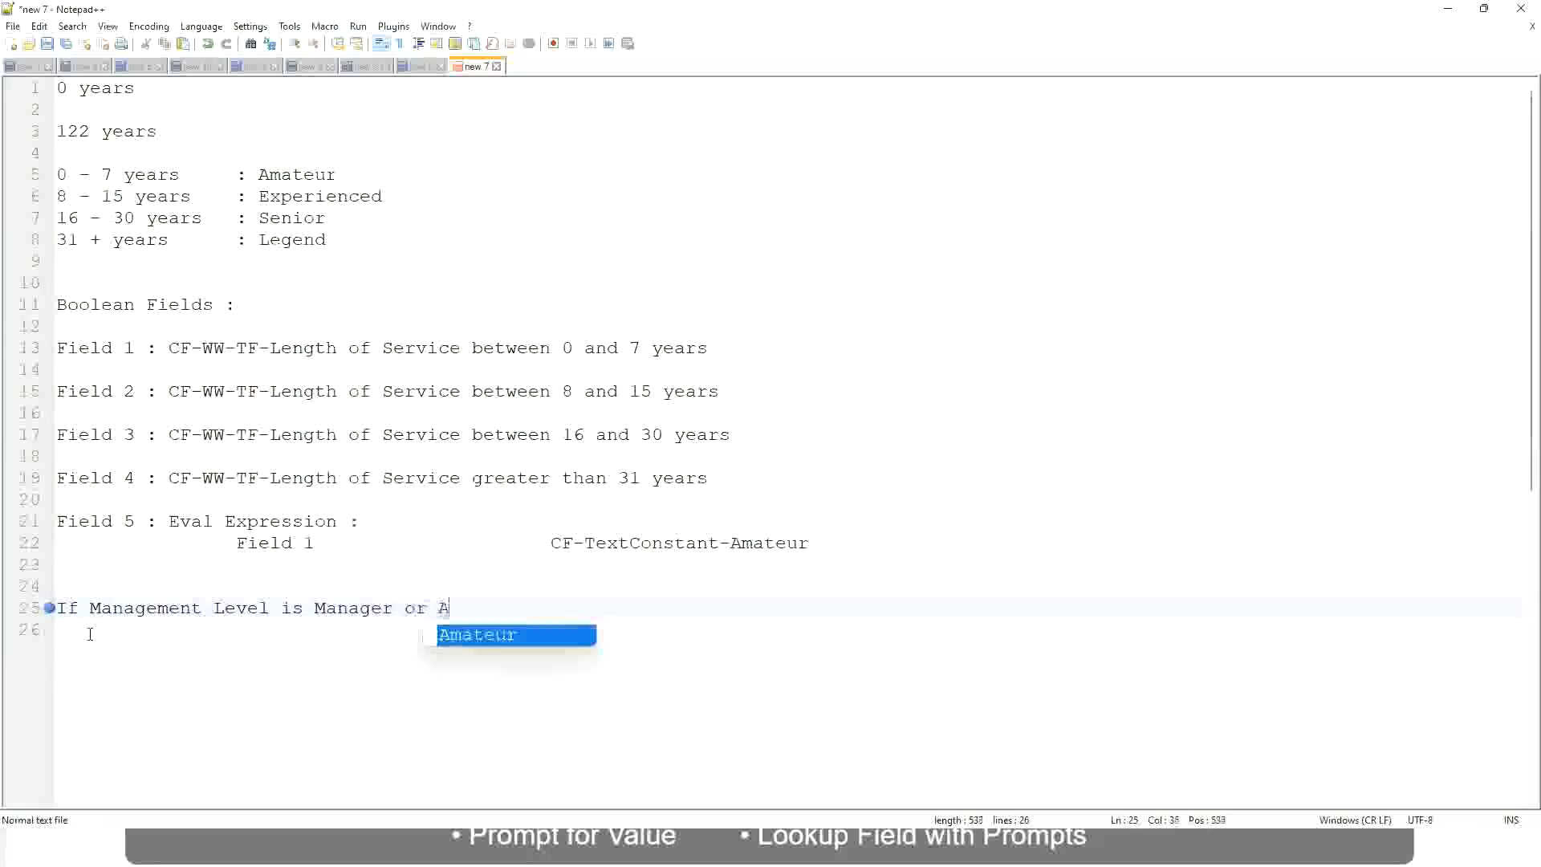
text(bove)
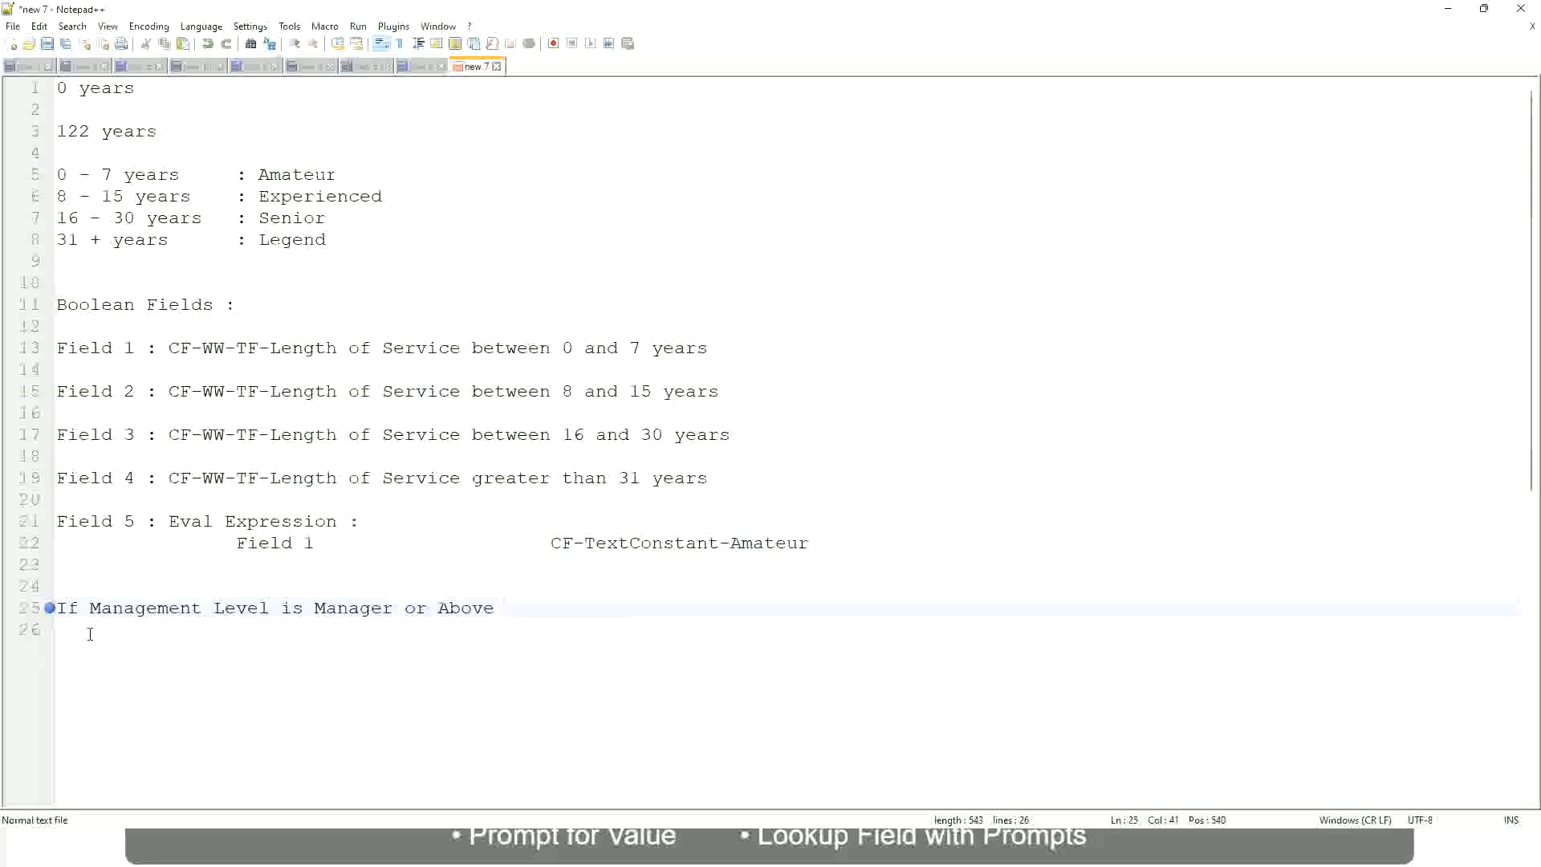
key(Tab)
key(Tab)
key(Tab)
key(Tab)
text(Proposed)
text(Allowance )
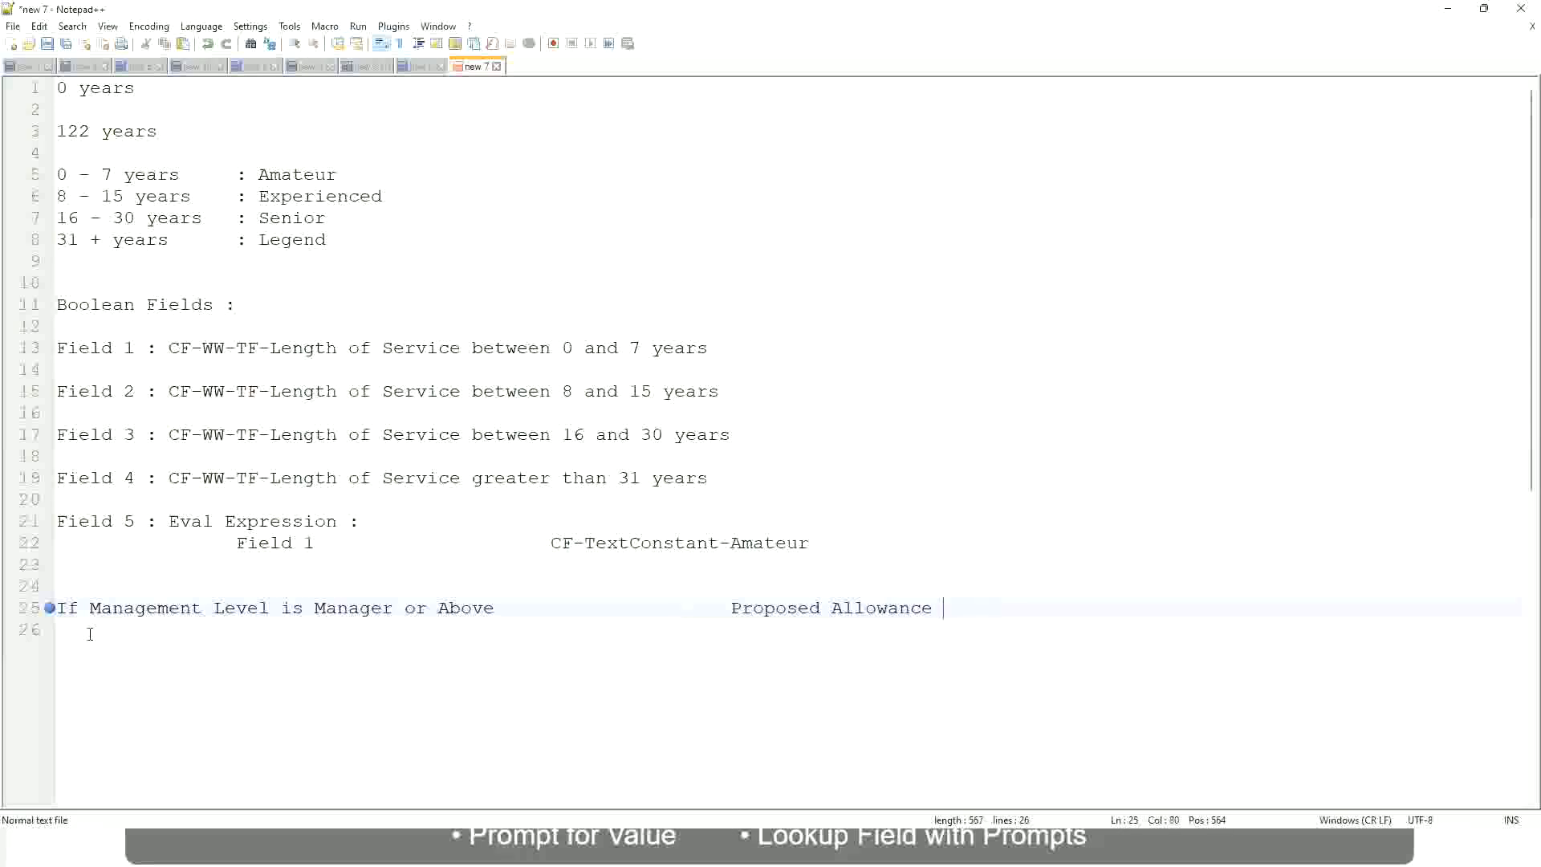
text(Plan)
text(: Car Allowanc)
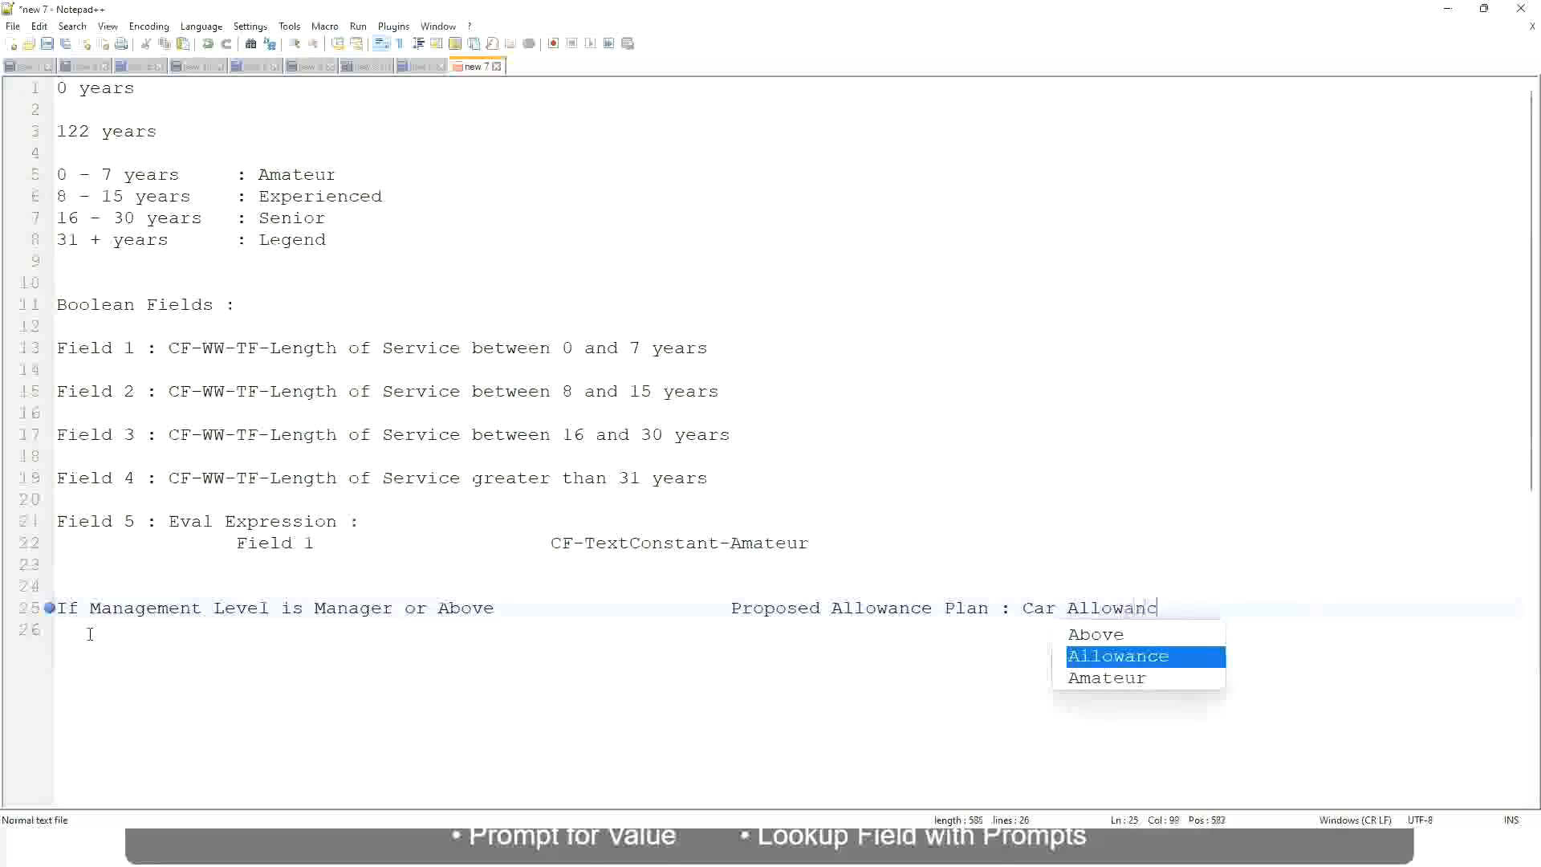
text(e)
Start a second rule on the line below with "If Management Level is".
key(Return)
text(I)
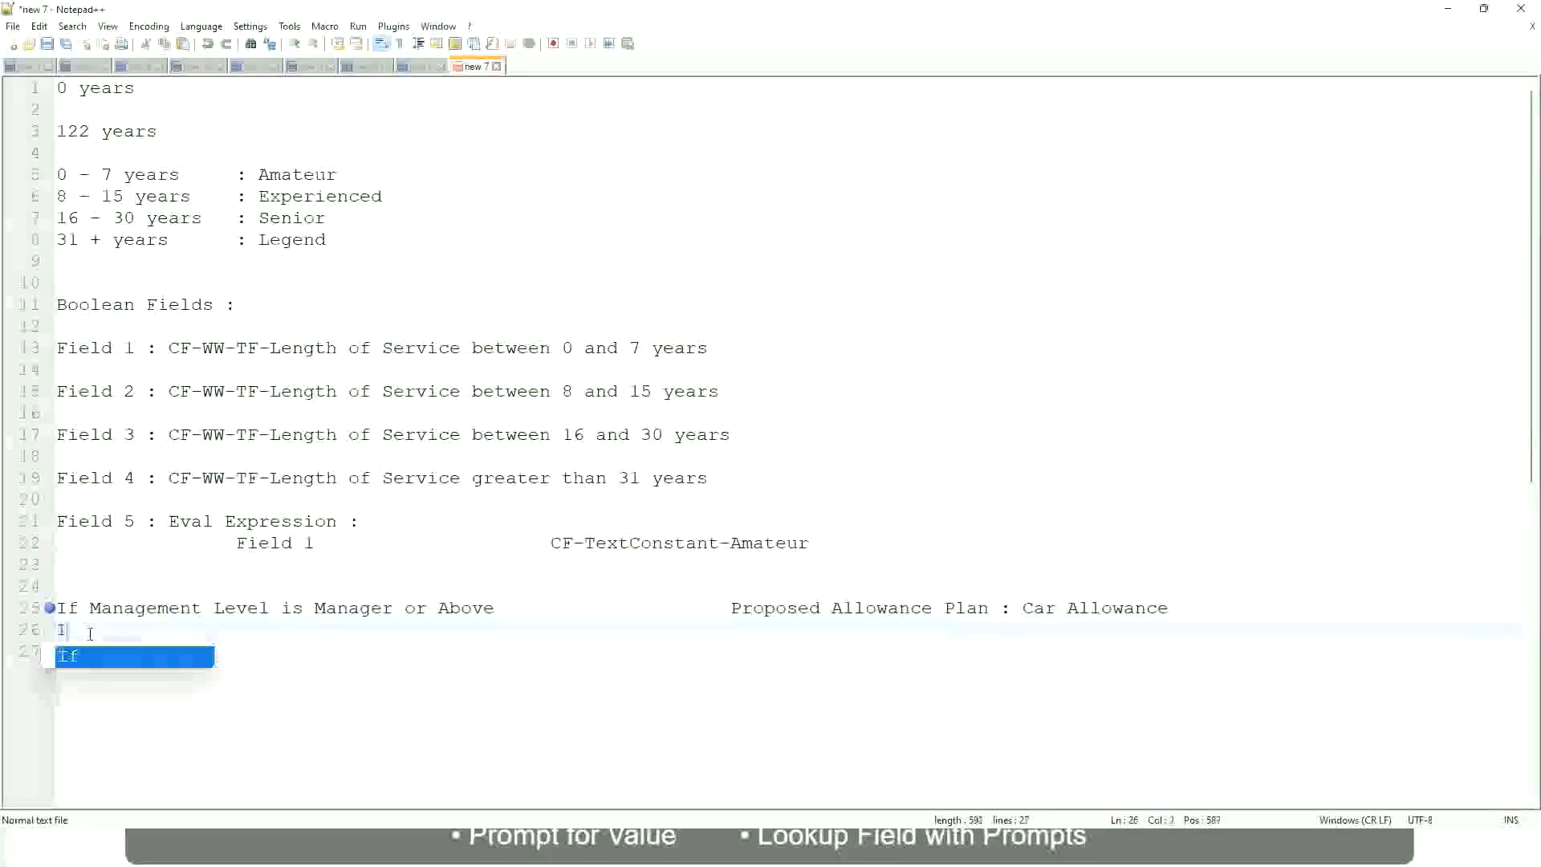
text(f Management Level is)
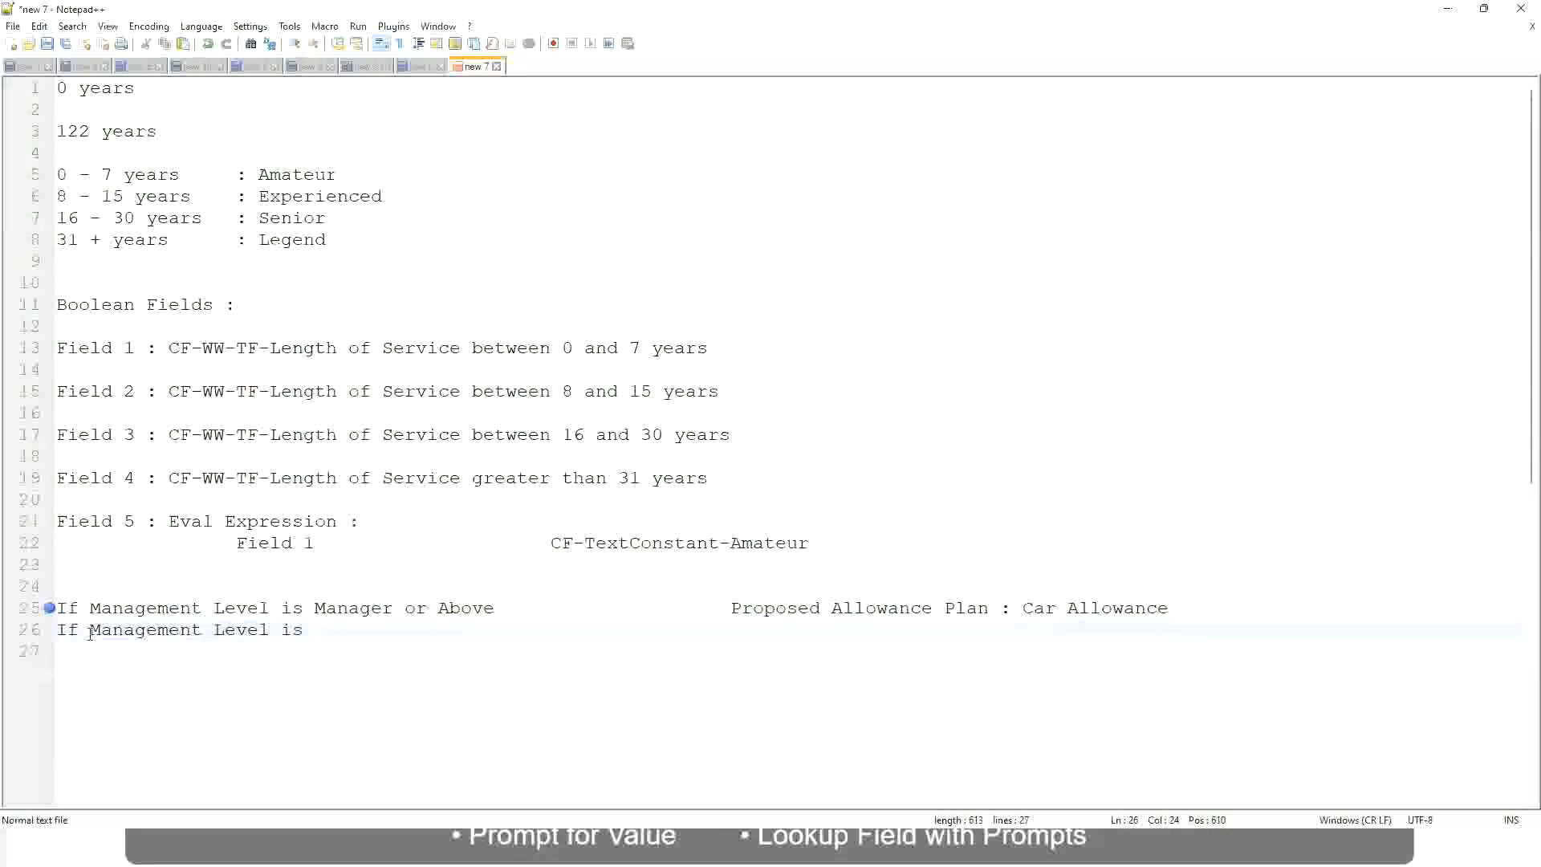
Remove "or Above" from the Manager rule on line 25.
key(Up)
key(Right)
key(Right)
key(Right)
key(Right)
key(Right)
key(Right)
key(Right)
key(shift+Right)
key(shift+Right)
key(shift+Right)
key(shift+Right)
key(shift+Right)
key(shift+Right)
key(shift+Right)
key(shift+Right)
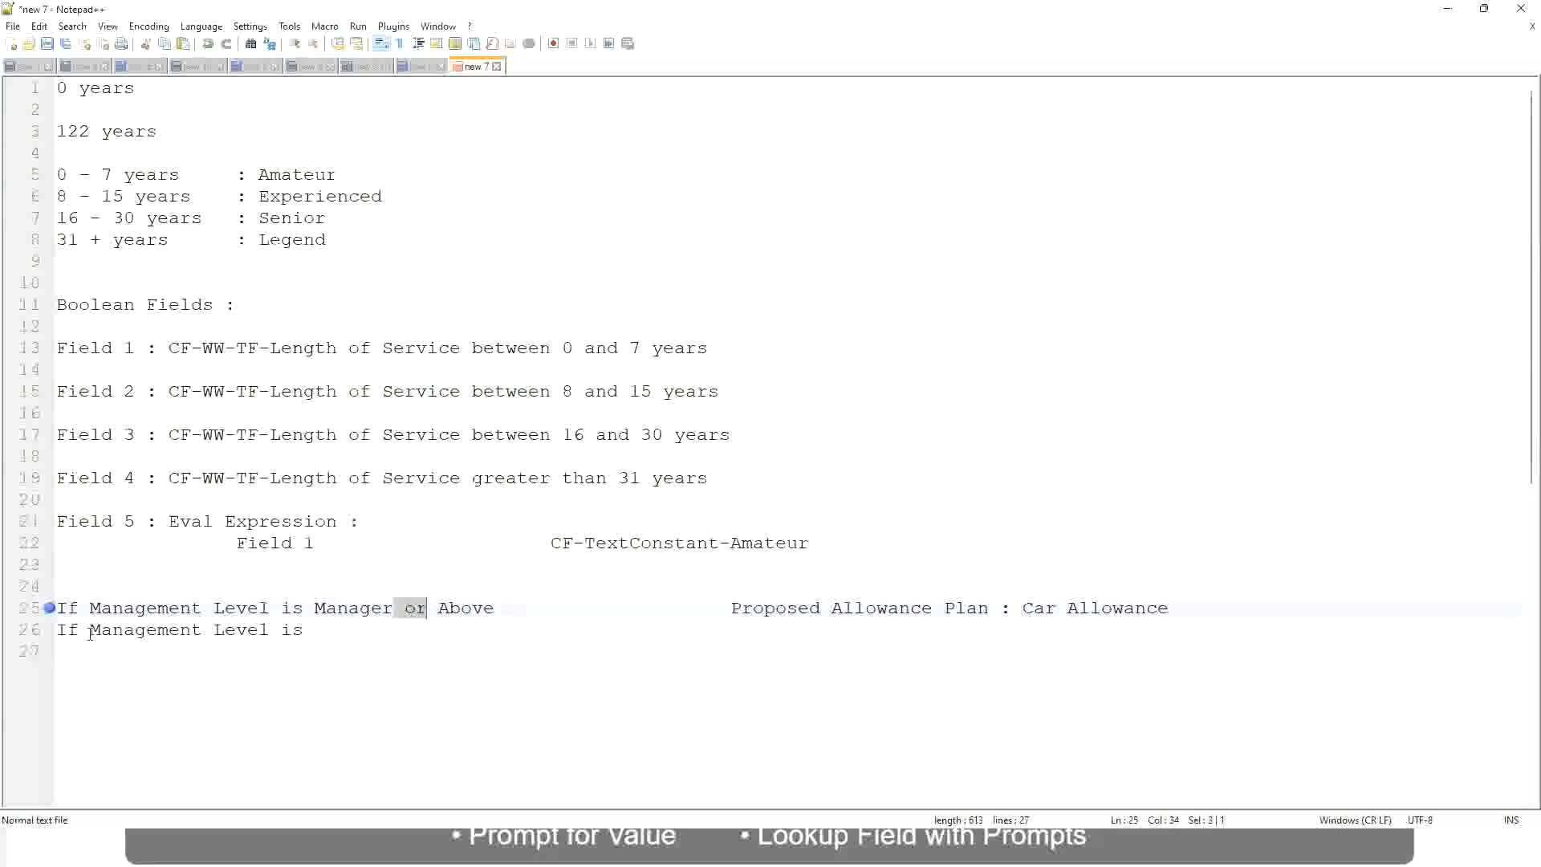
key(shift+Right)
key(Delete)
Complete the second management-level rule with Director and "Executive Allowance", aligned with the allowance plan text above.
key(Down)
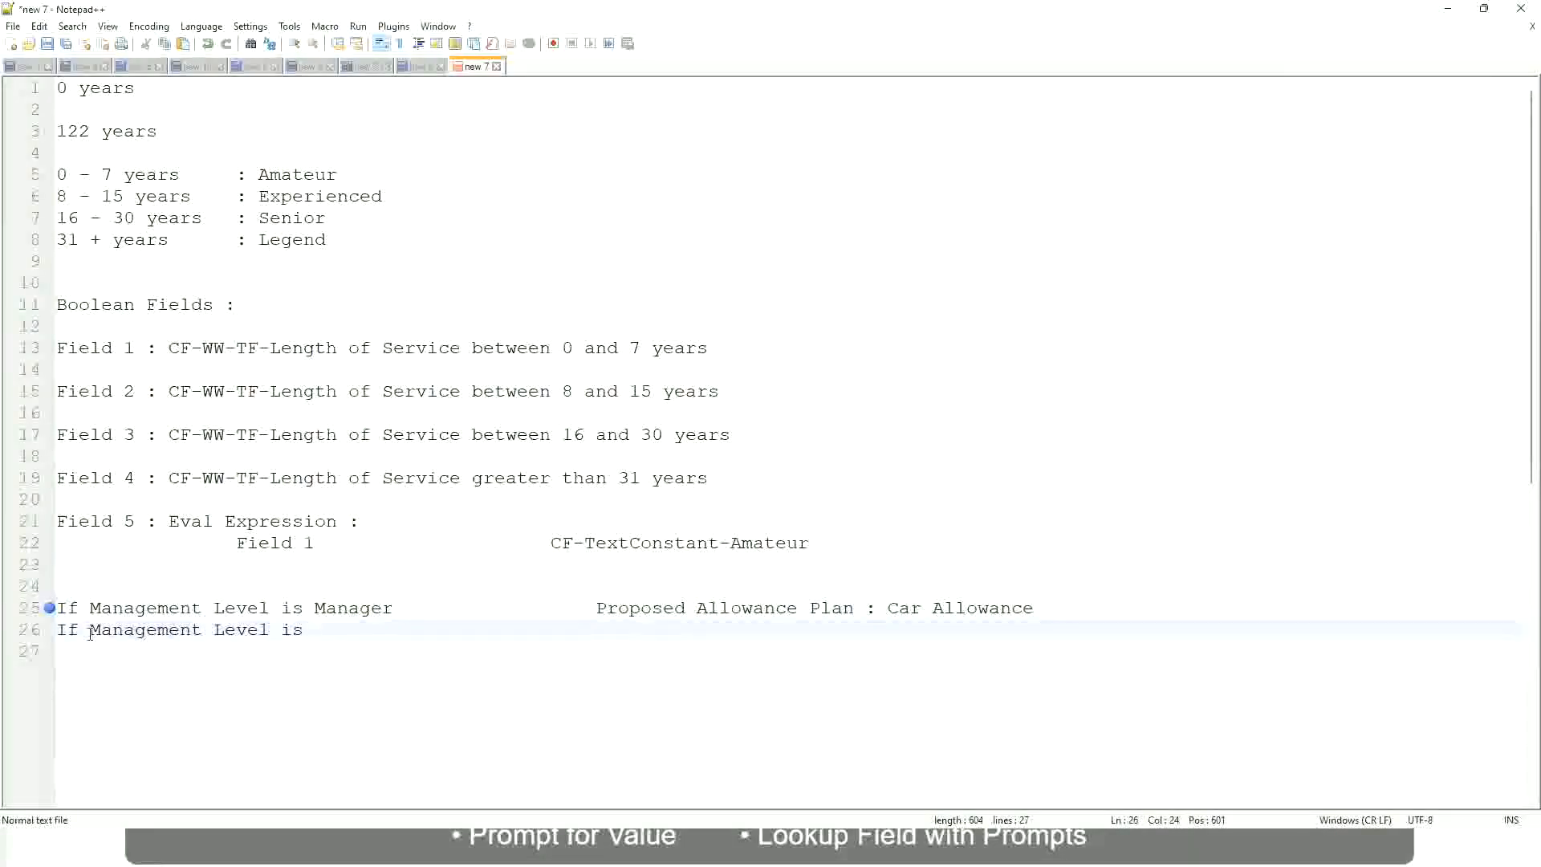
text(Director)
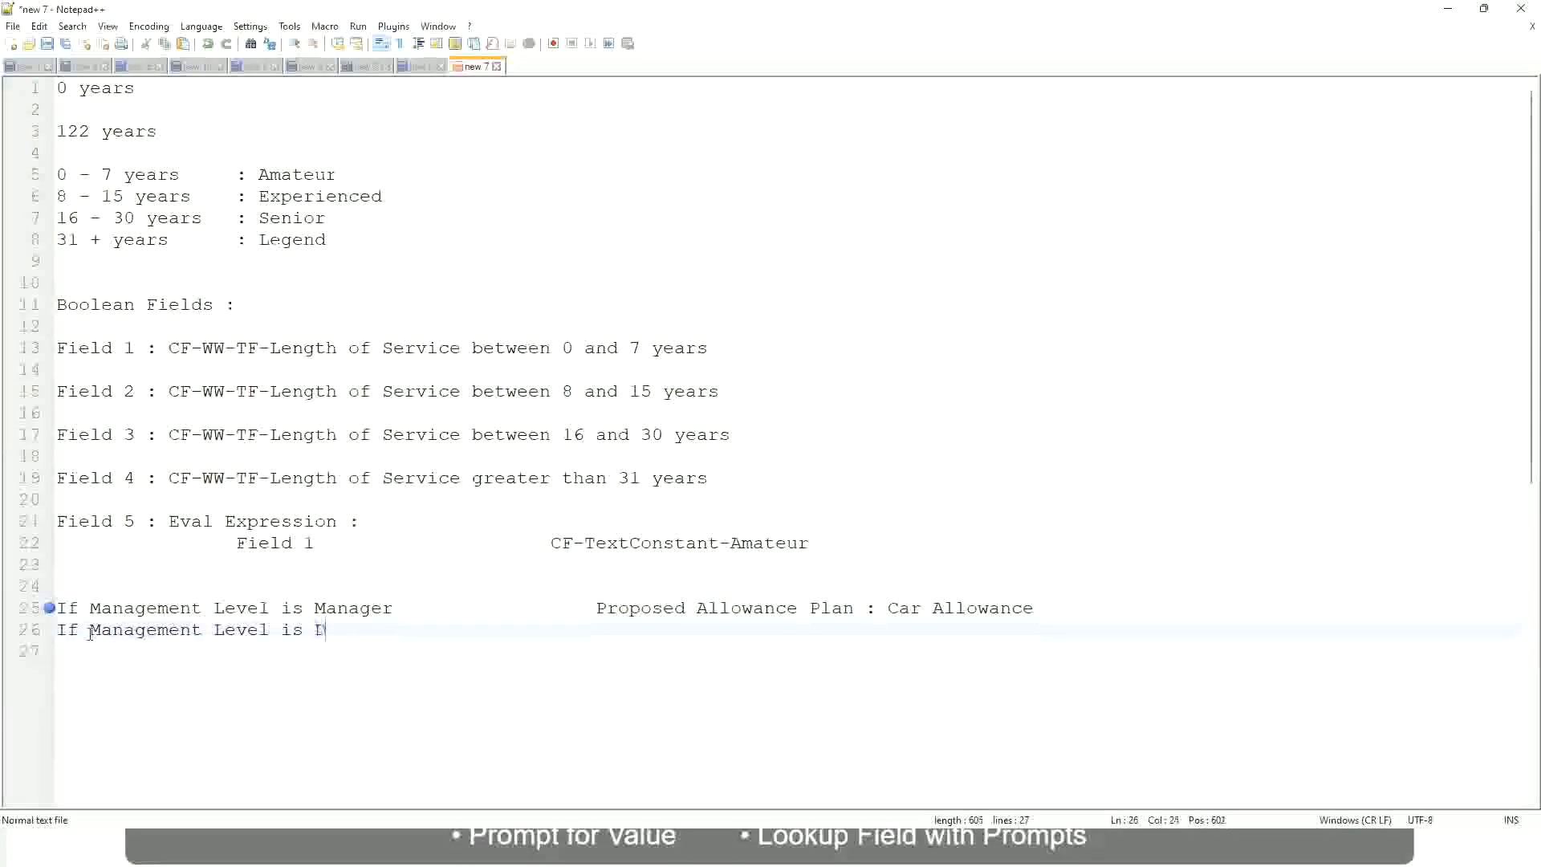
key(Tab)
key(Tab)
key(Tab)
key(Tab)
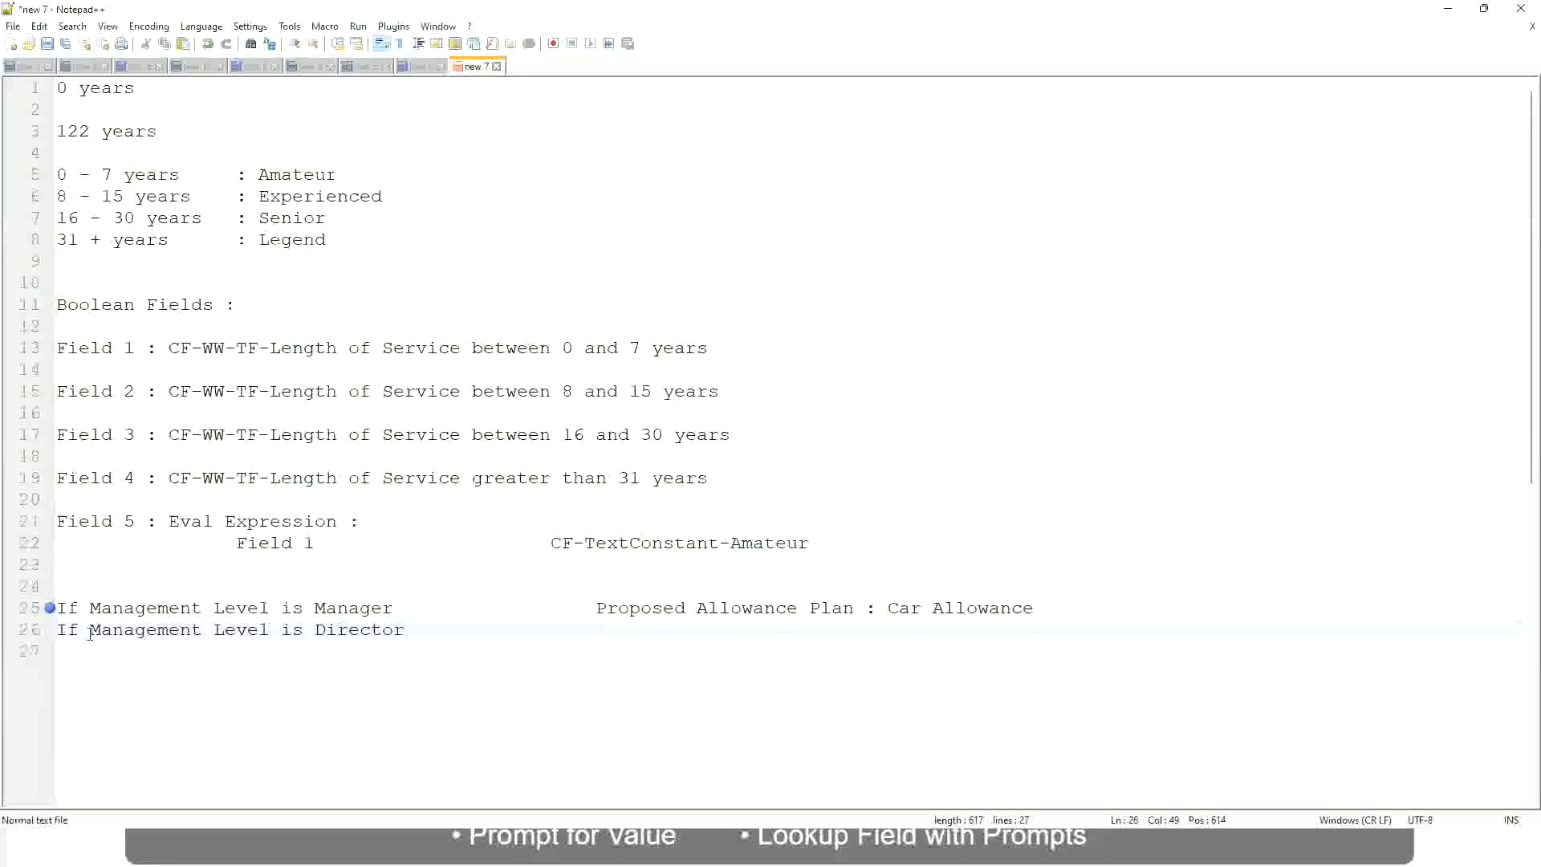
text(Executive Allowance)
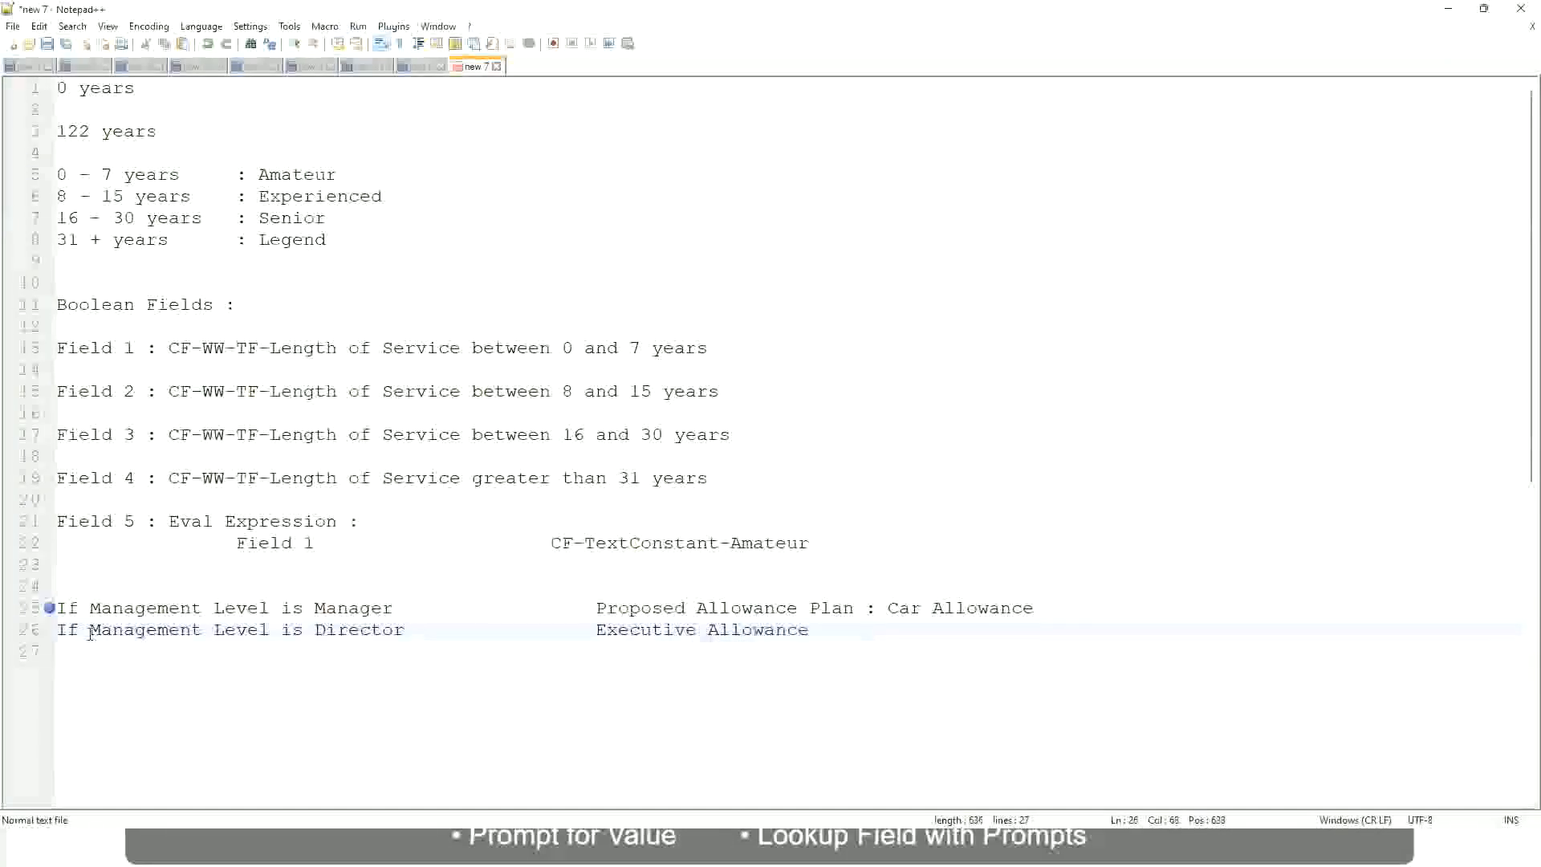
Add a third rule on line 27, "If Management Level is CEO", with "CEO Allowance" aligned beside it.
key(Return)
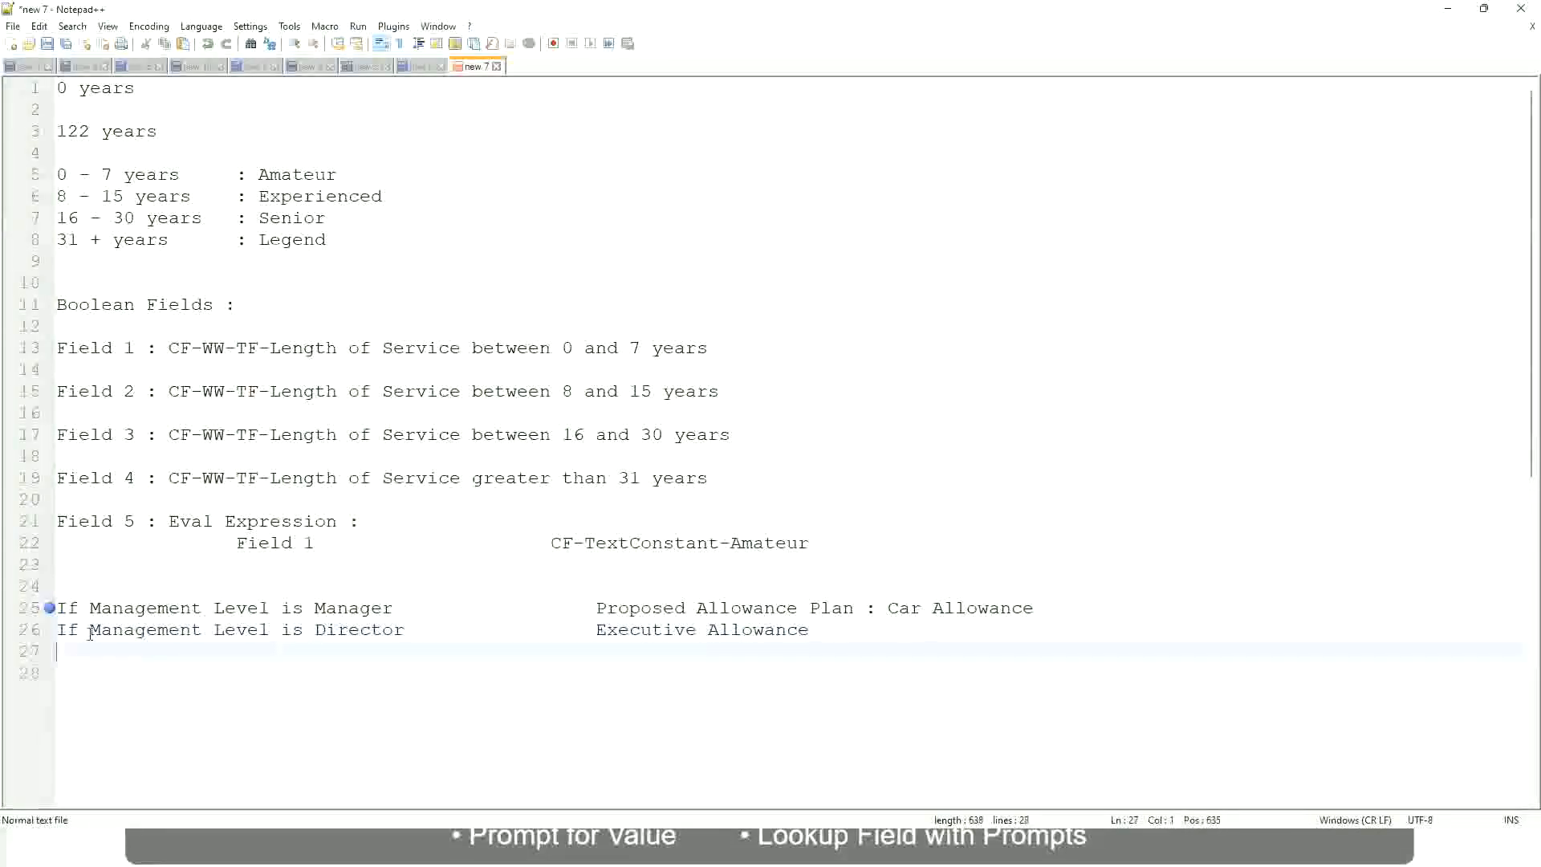
text(If Mana)
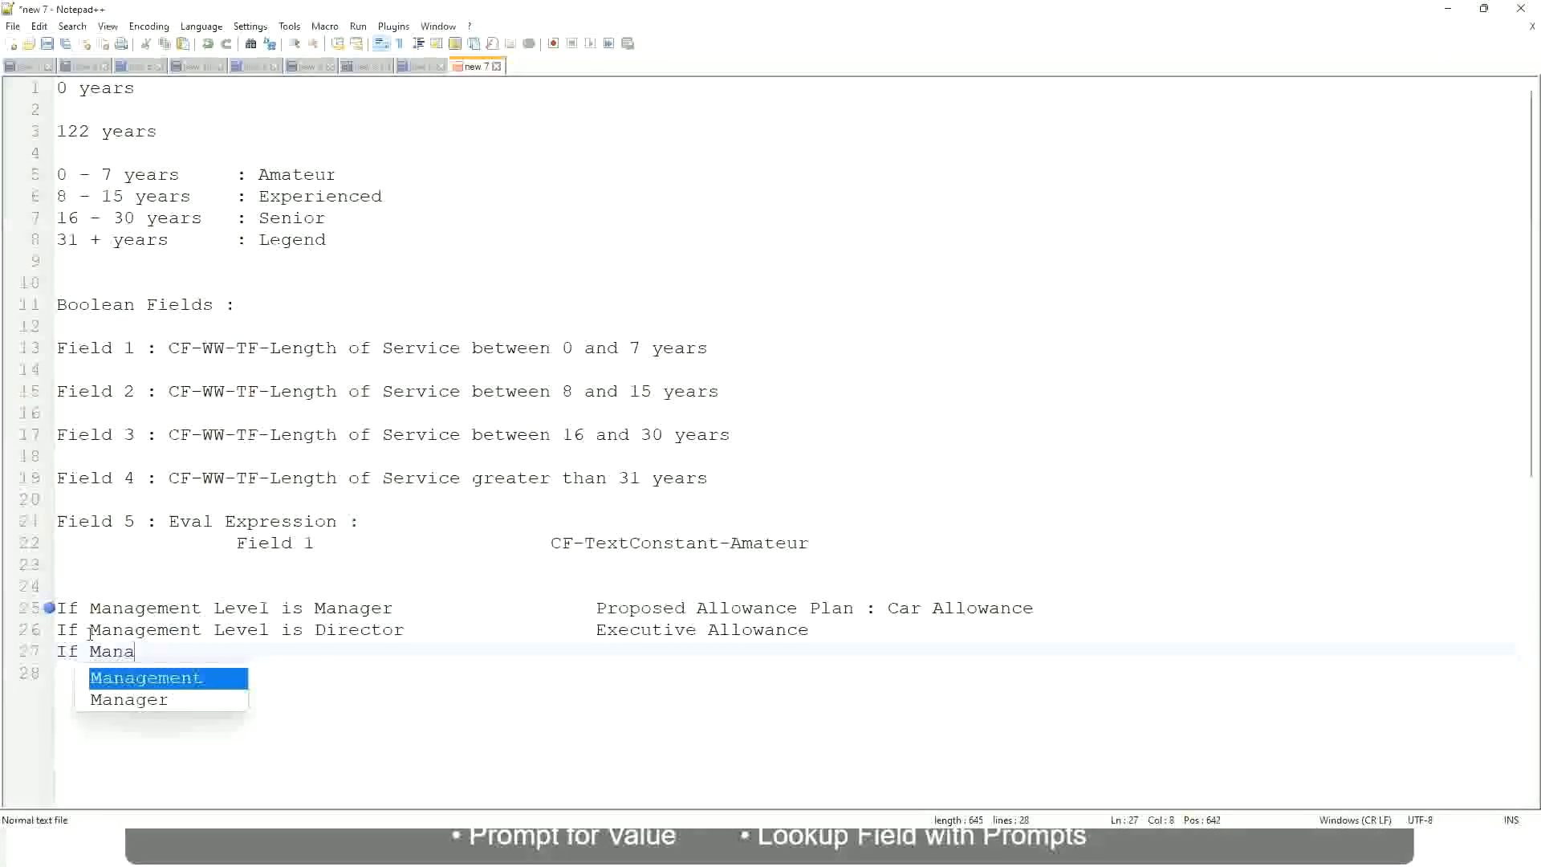
key(Return)
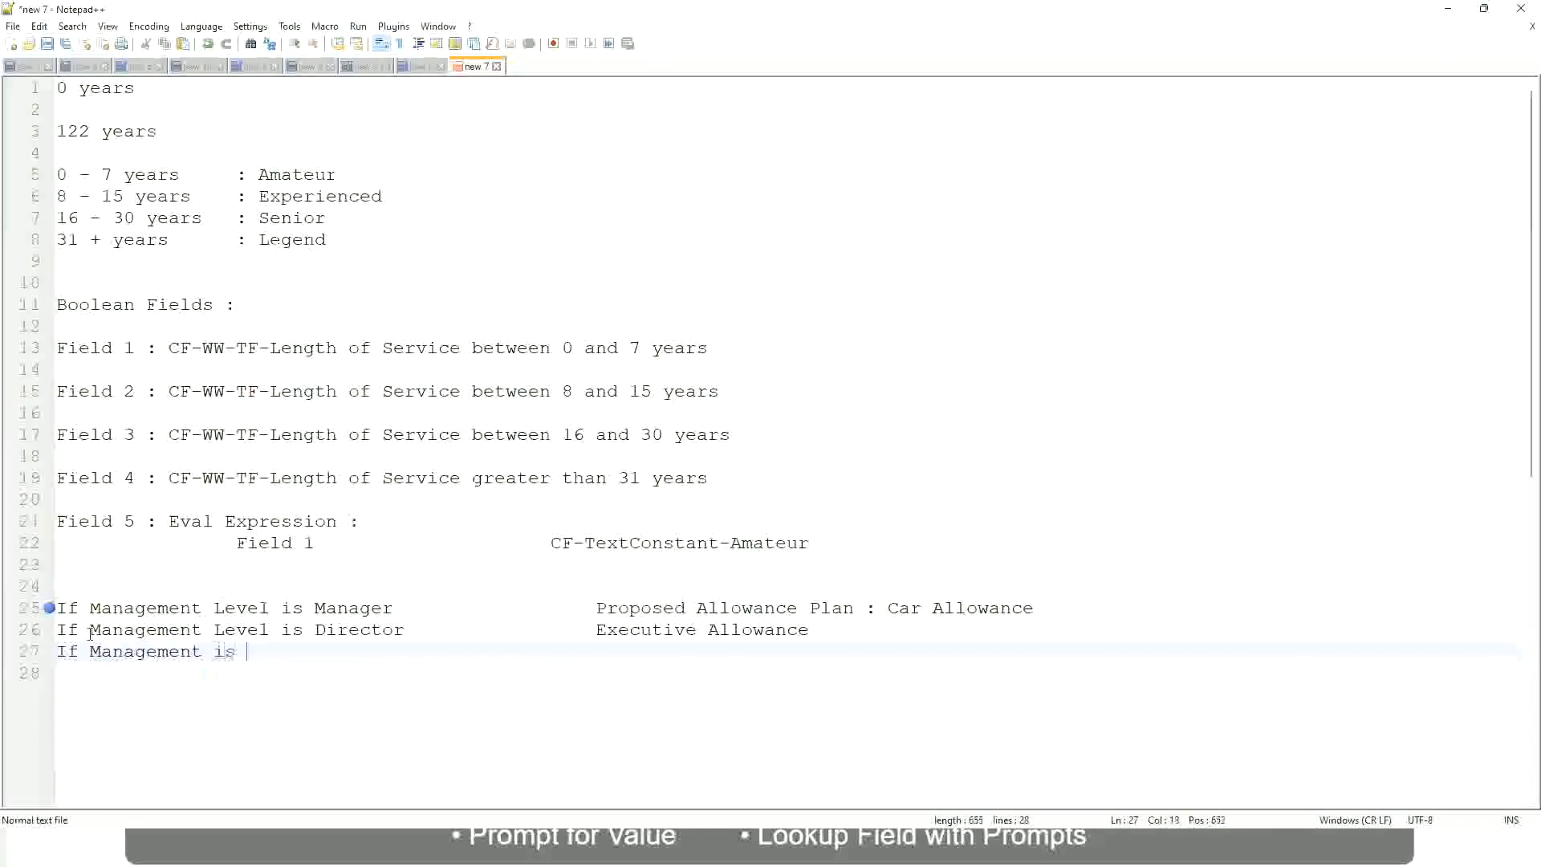
text(le)
key(BackSpace)
key(BackSpace)
text(Le)
key(Down)
key(Down)
key(Return)
text(is CE)
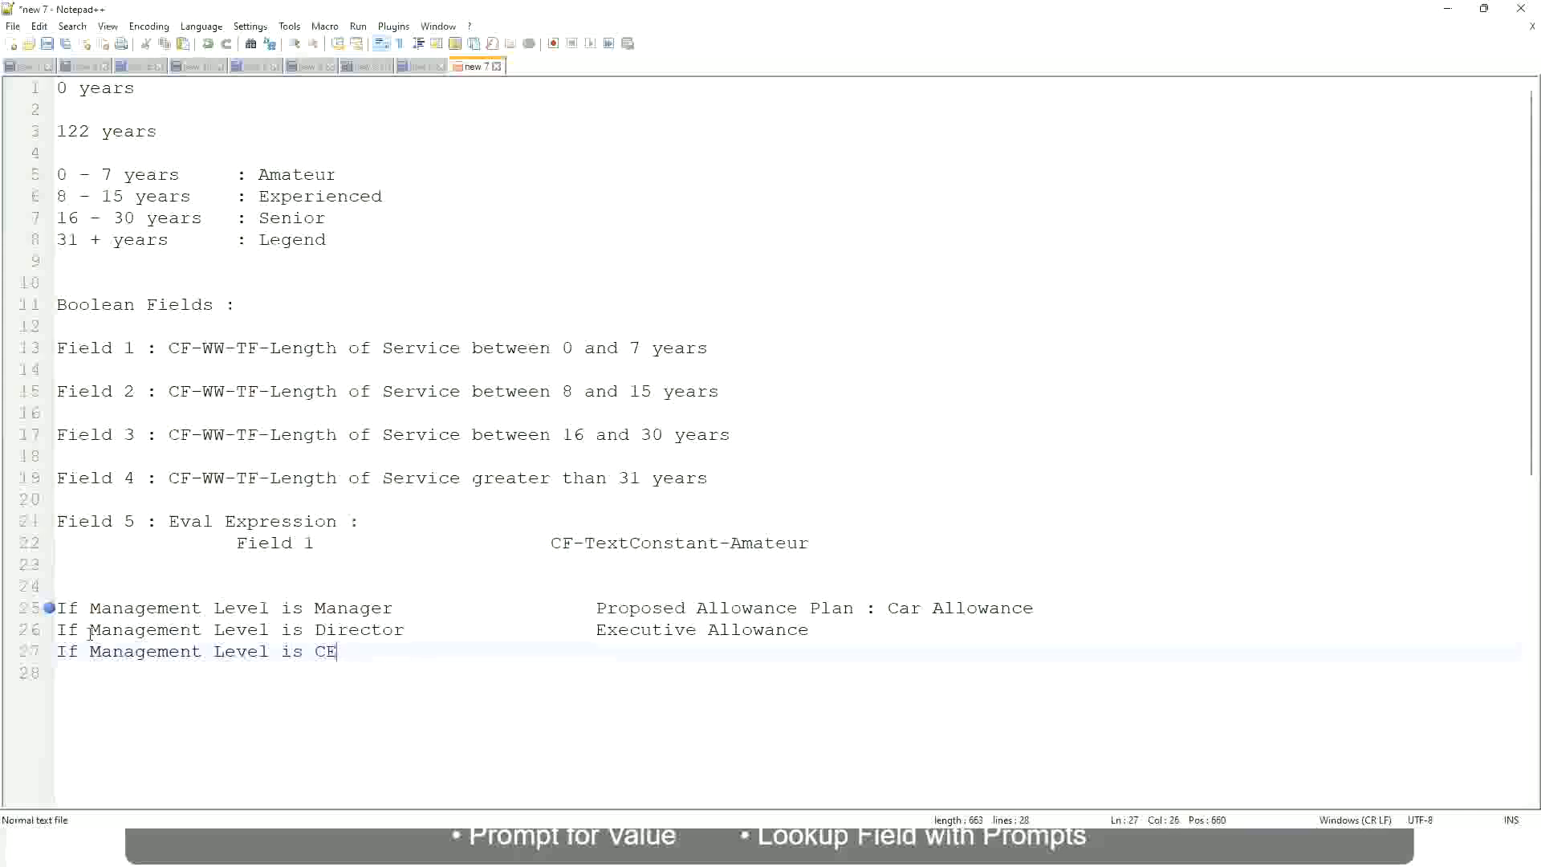
text(O)
key(Tab)
text(CEO Allowance)
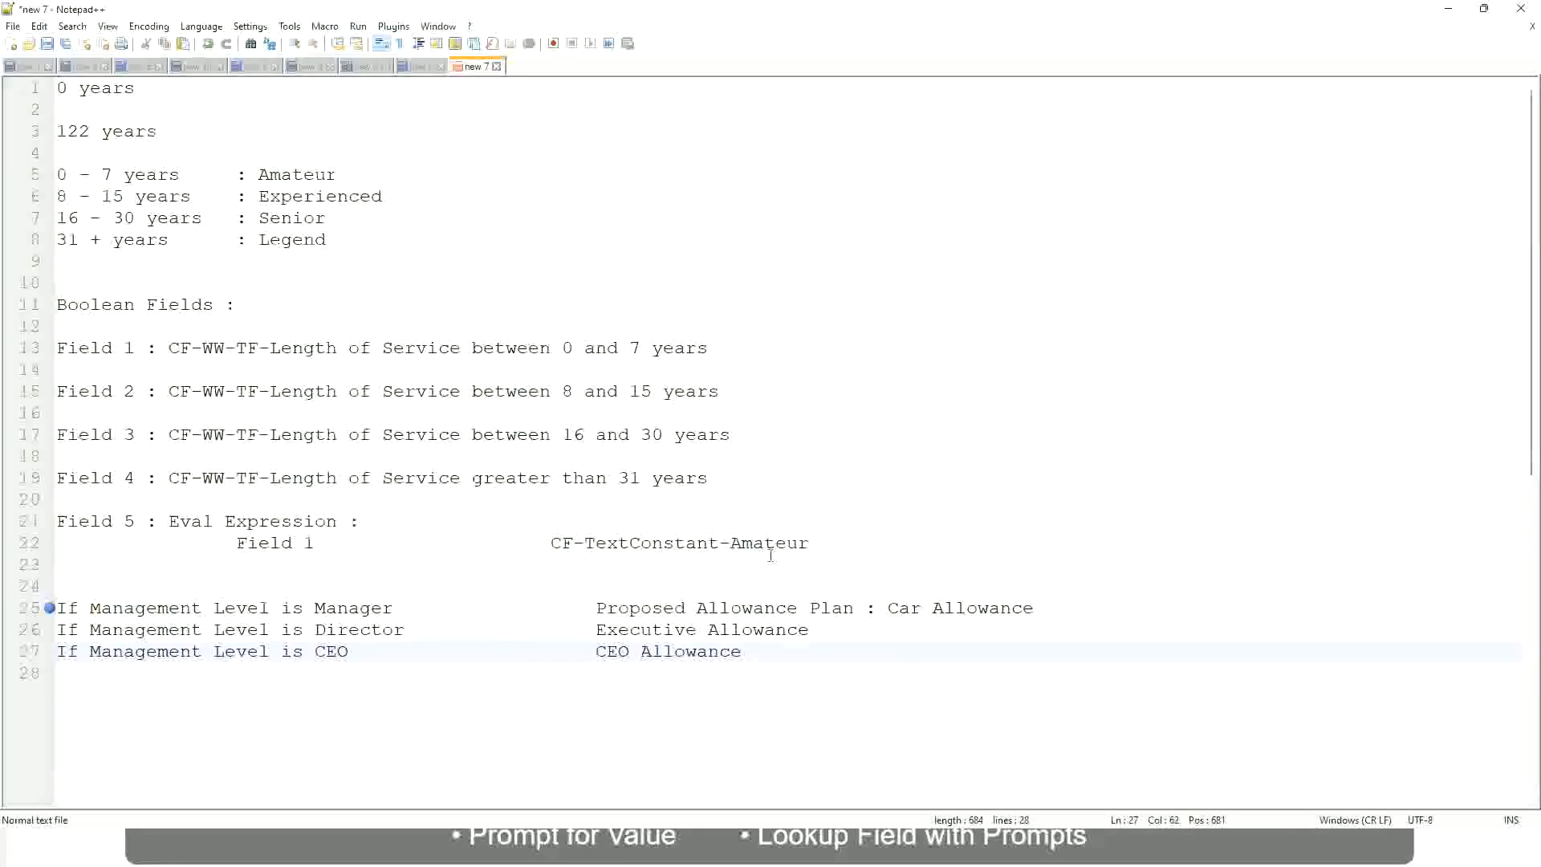
click(888, 608)
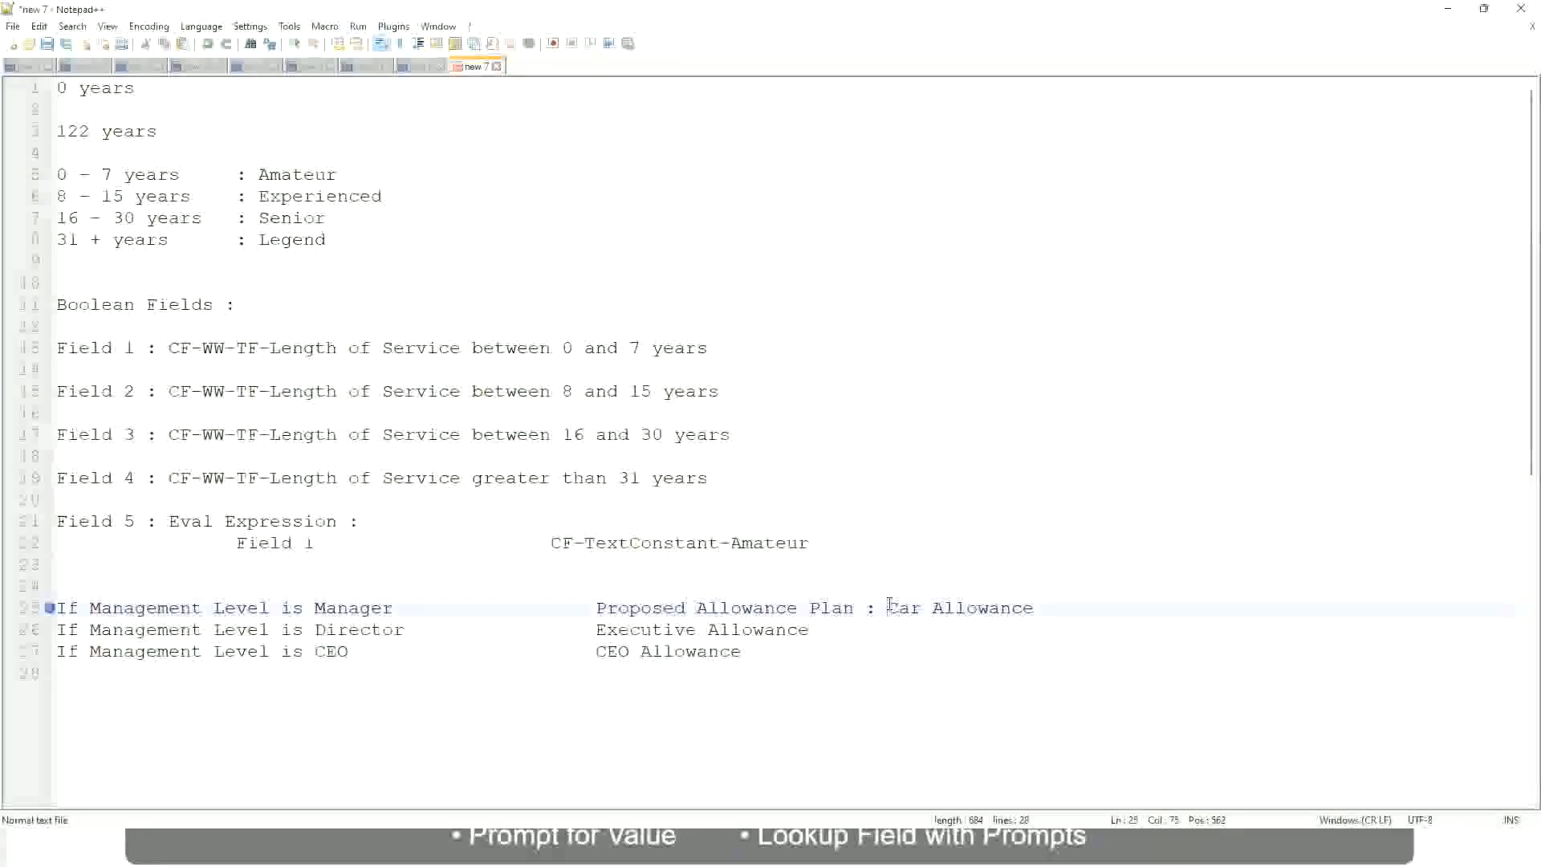
drag(888, 608, 1036, 608)
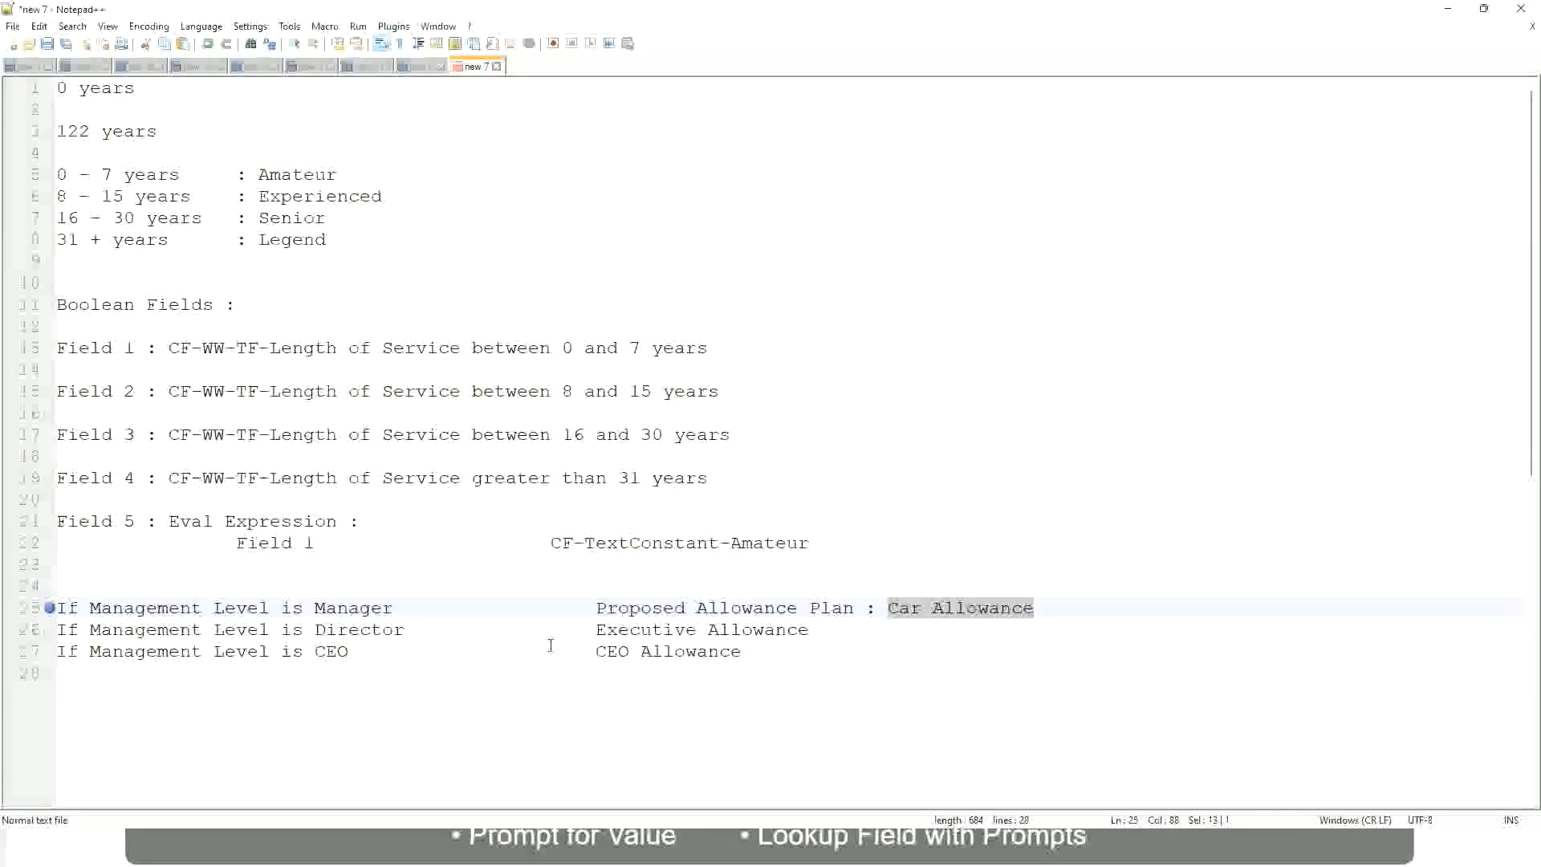
click(719, 607)
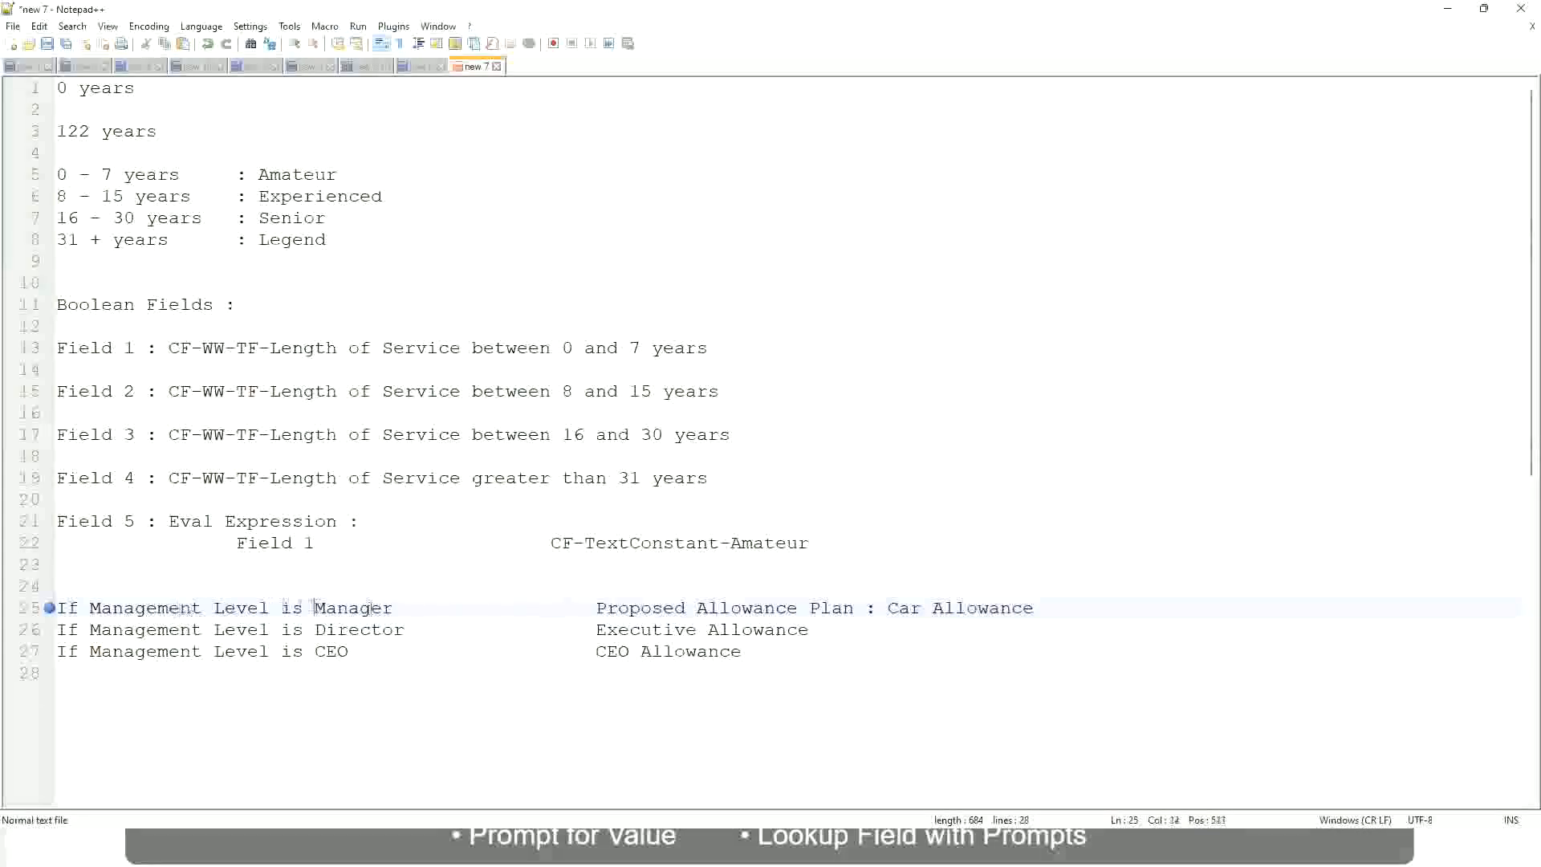
Replace the proposed allowance plan text beside the Manager rule on line 25 with "First Line Manager".
click(601, 608)
drag(600, 608, 1056, 602)
text(Managers)
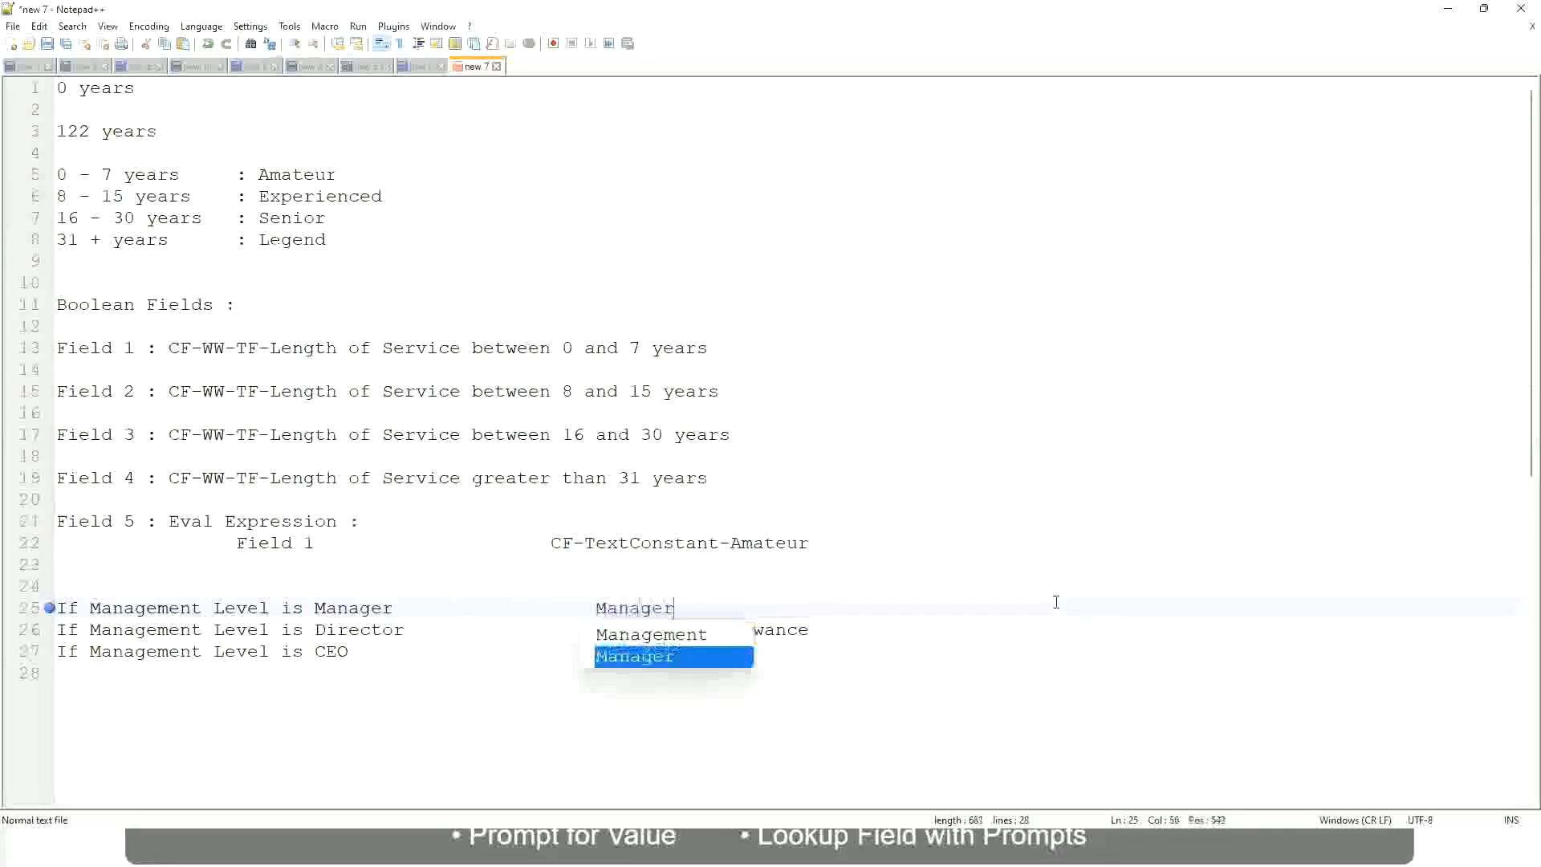
key(BackSpace)
key(BackSpace)
key(BackSpace)
key(BackSpace)
key(BackSpace)
key(BackSpace)
key(BackSpace)
key(BackSpace)
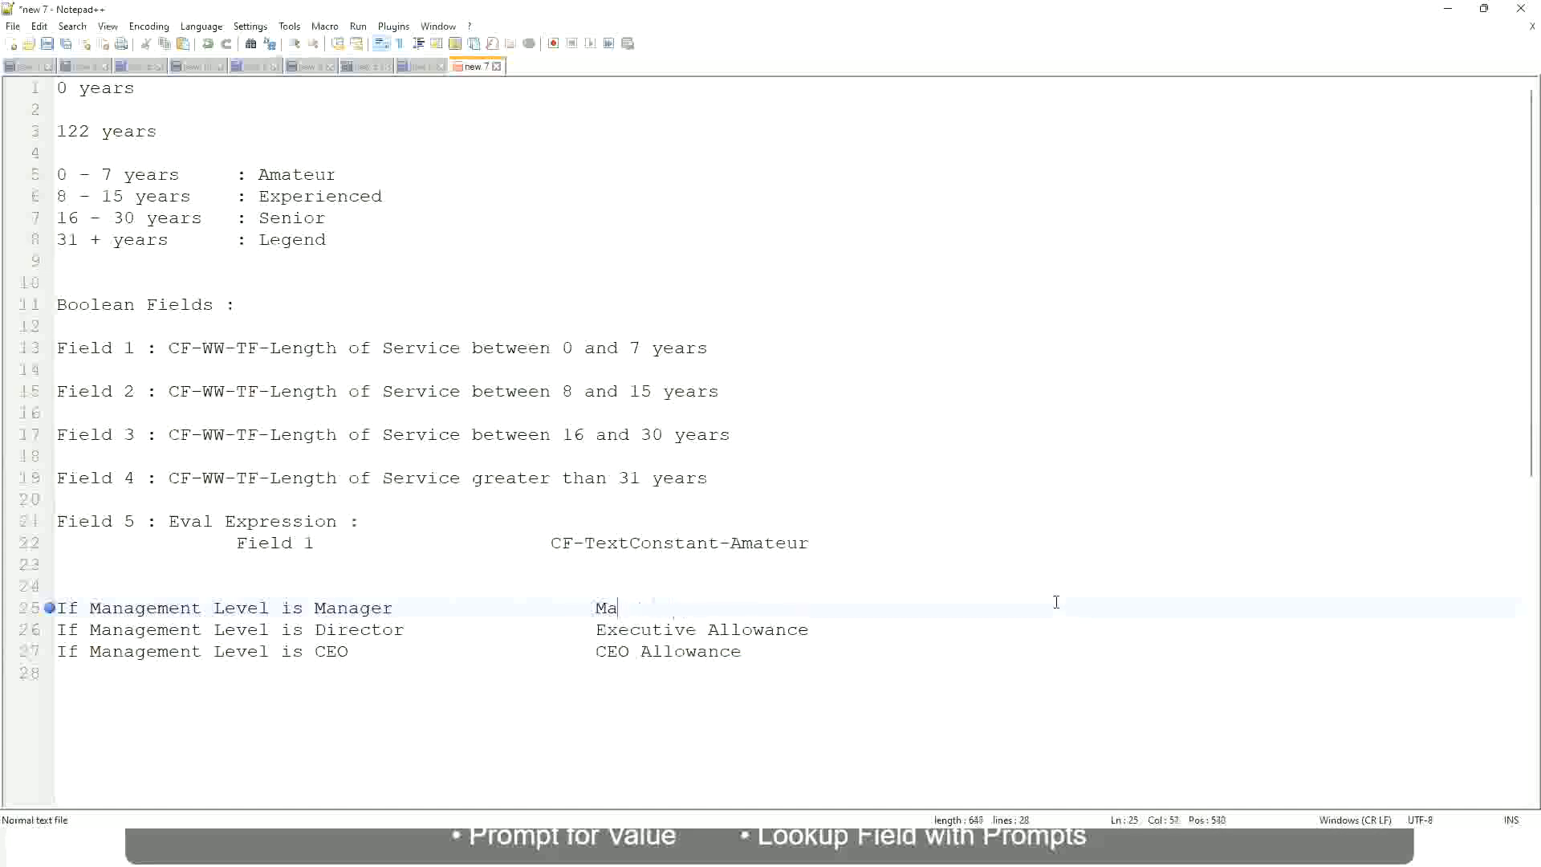
text(First Li)
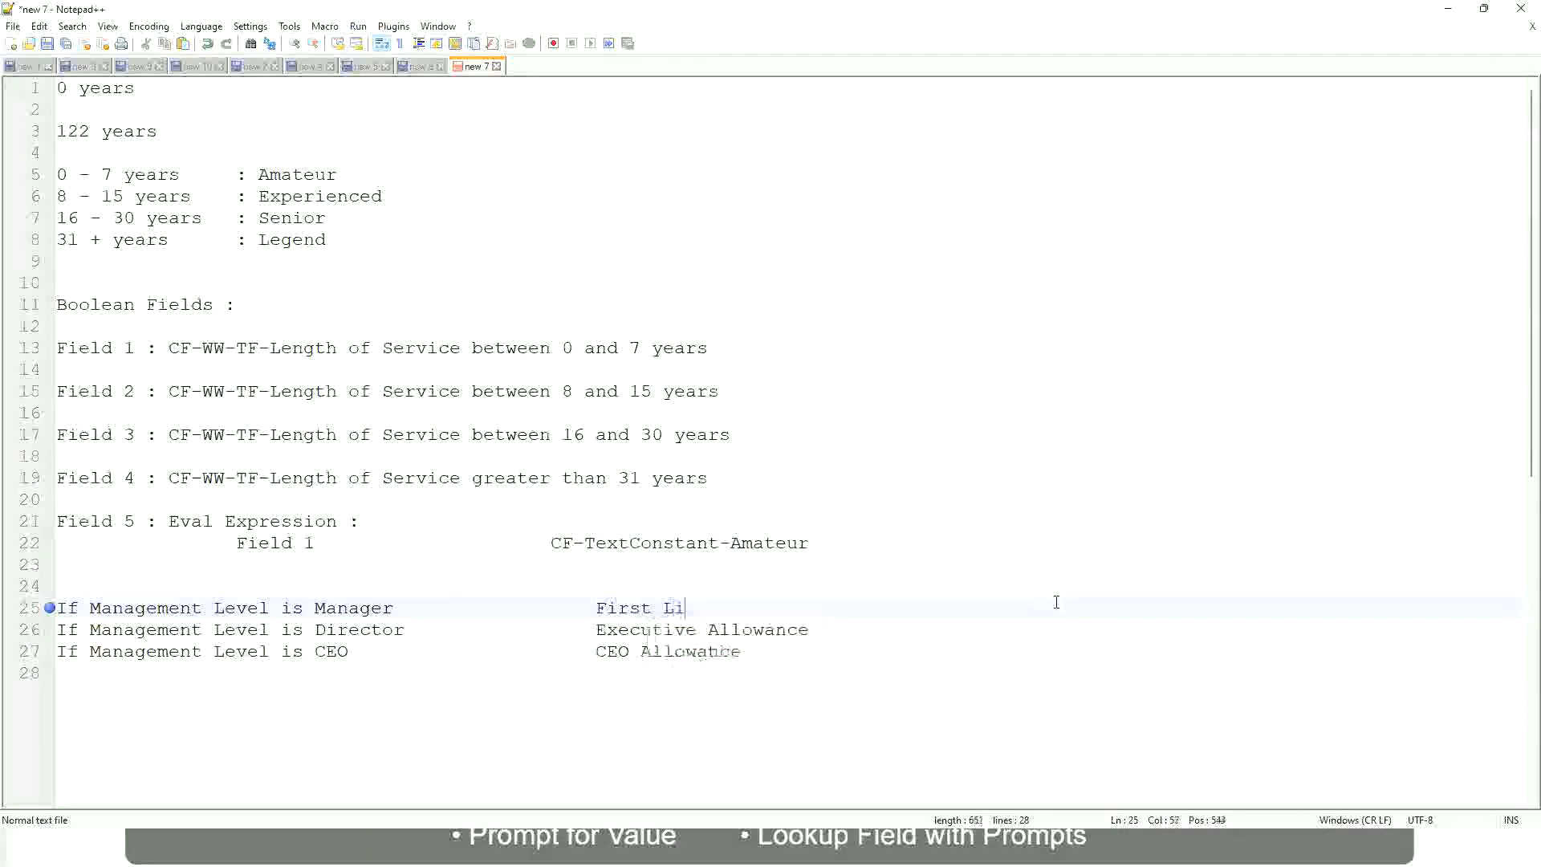
text(ne Manager)
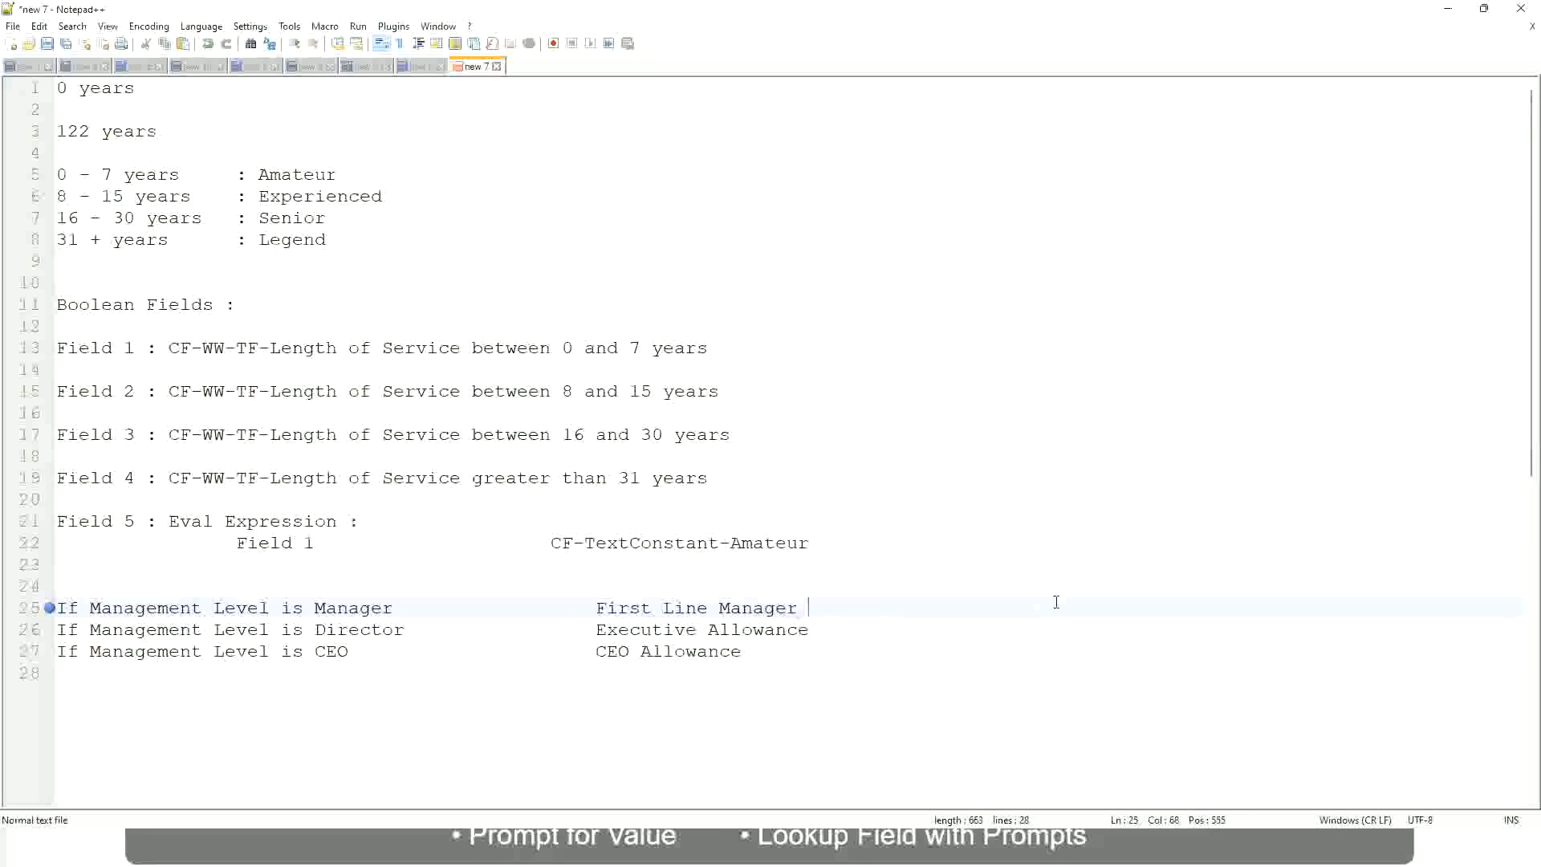
Insert "Name of the" before "First Line Manager" on line 25.
key(Left)
key(Left)
key(Left)
key(Left)
key(Left)
key(Left)
key(Left)
key(Left)
key(Left)
key(Left)
text(Name of the)
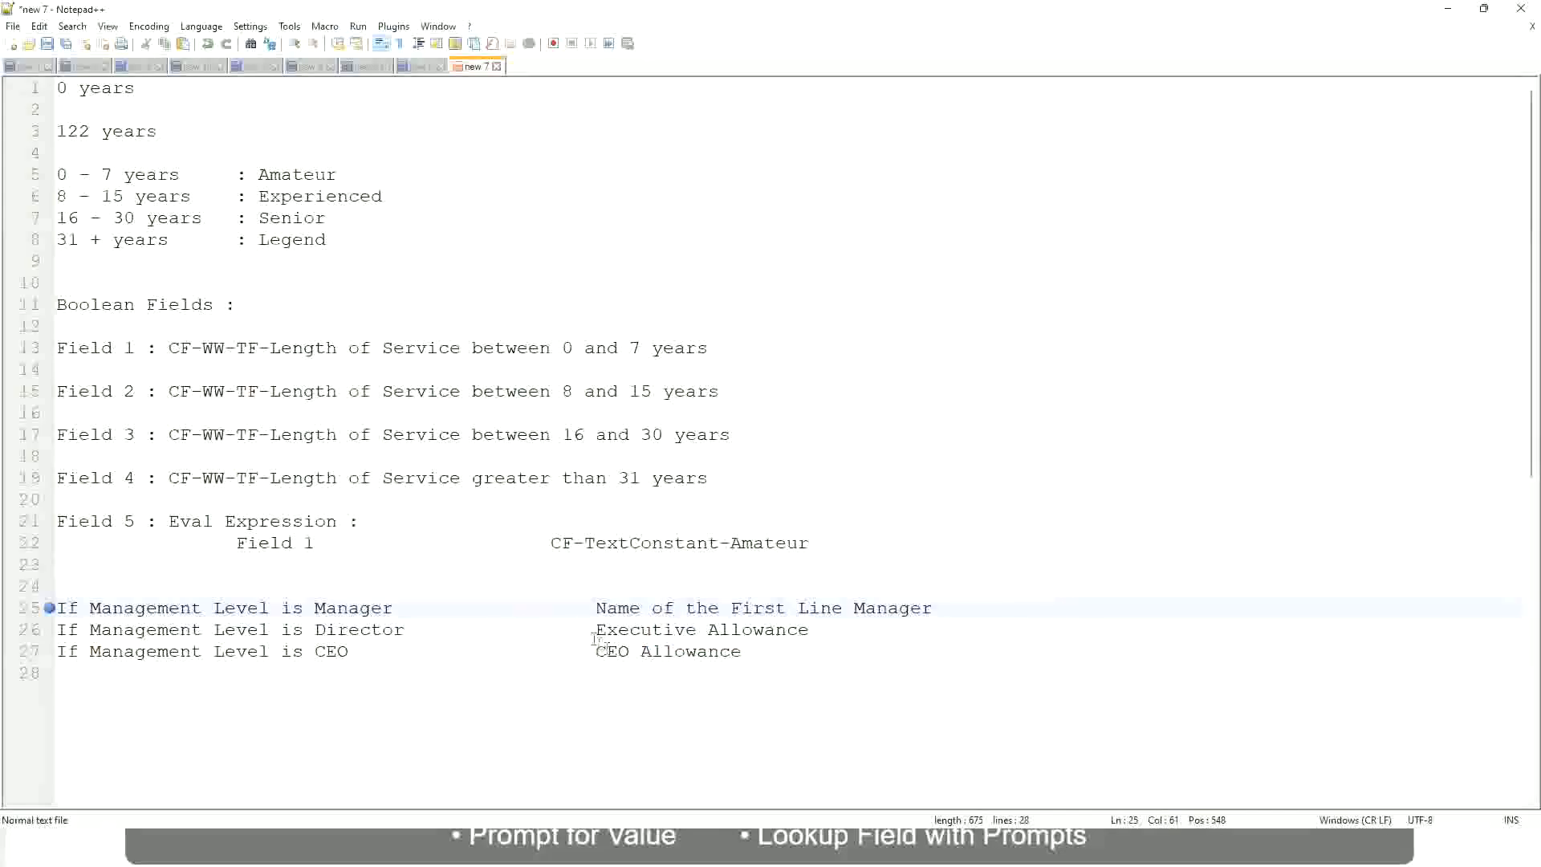
Replace "Executive Allowance" beside the Director rule on line 26 with "Name of".
drag(596, 630, 809, 629)
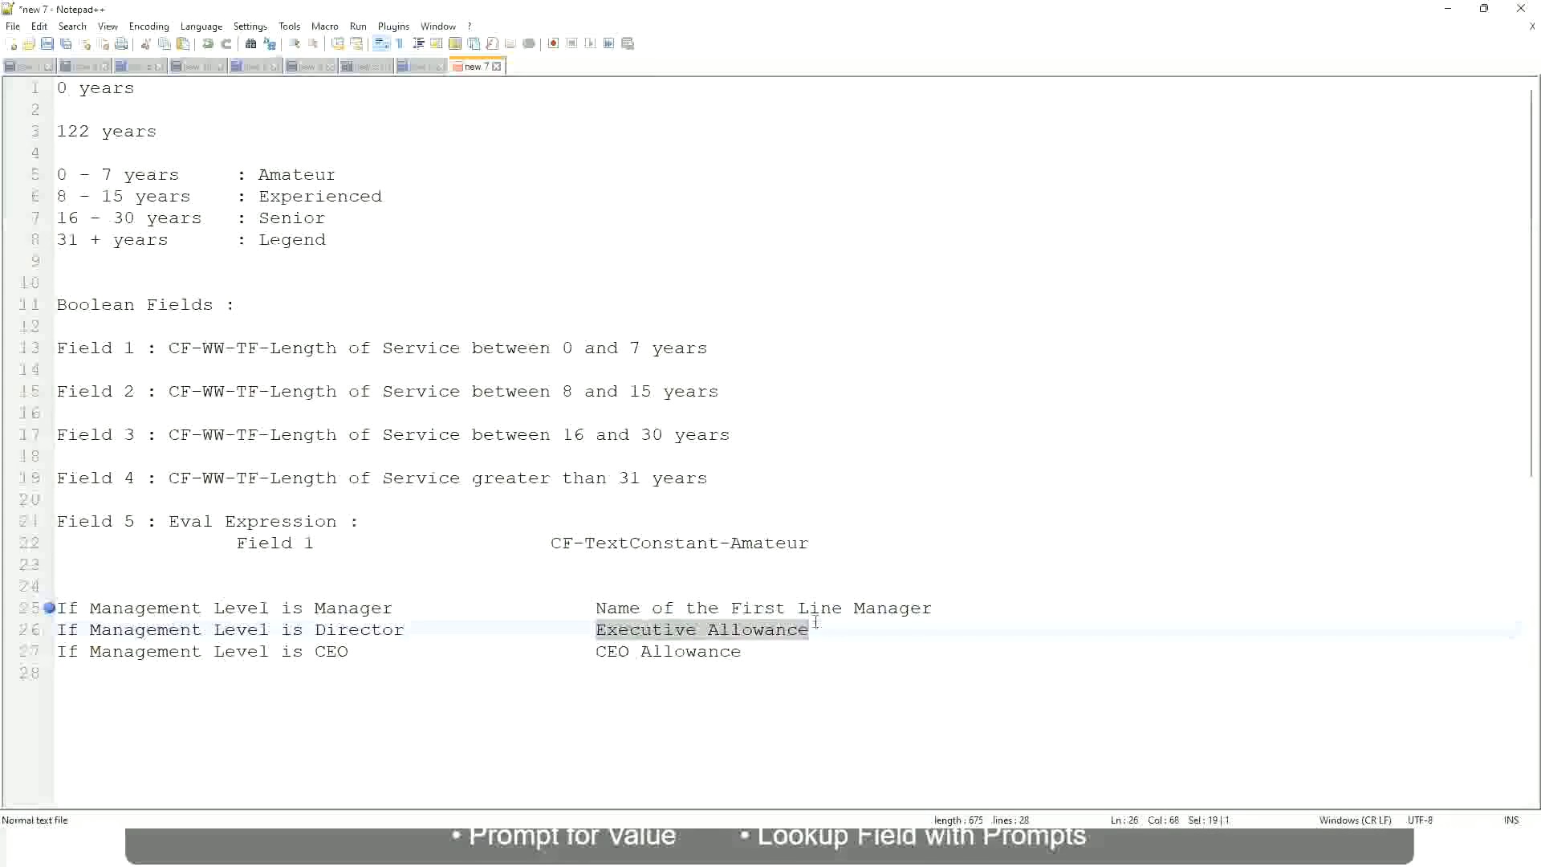
text(Name )
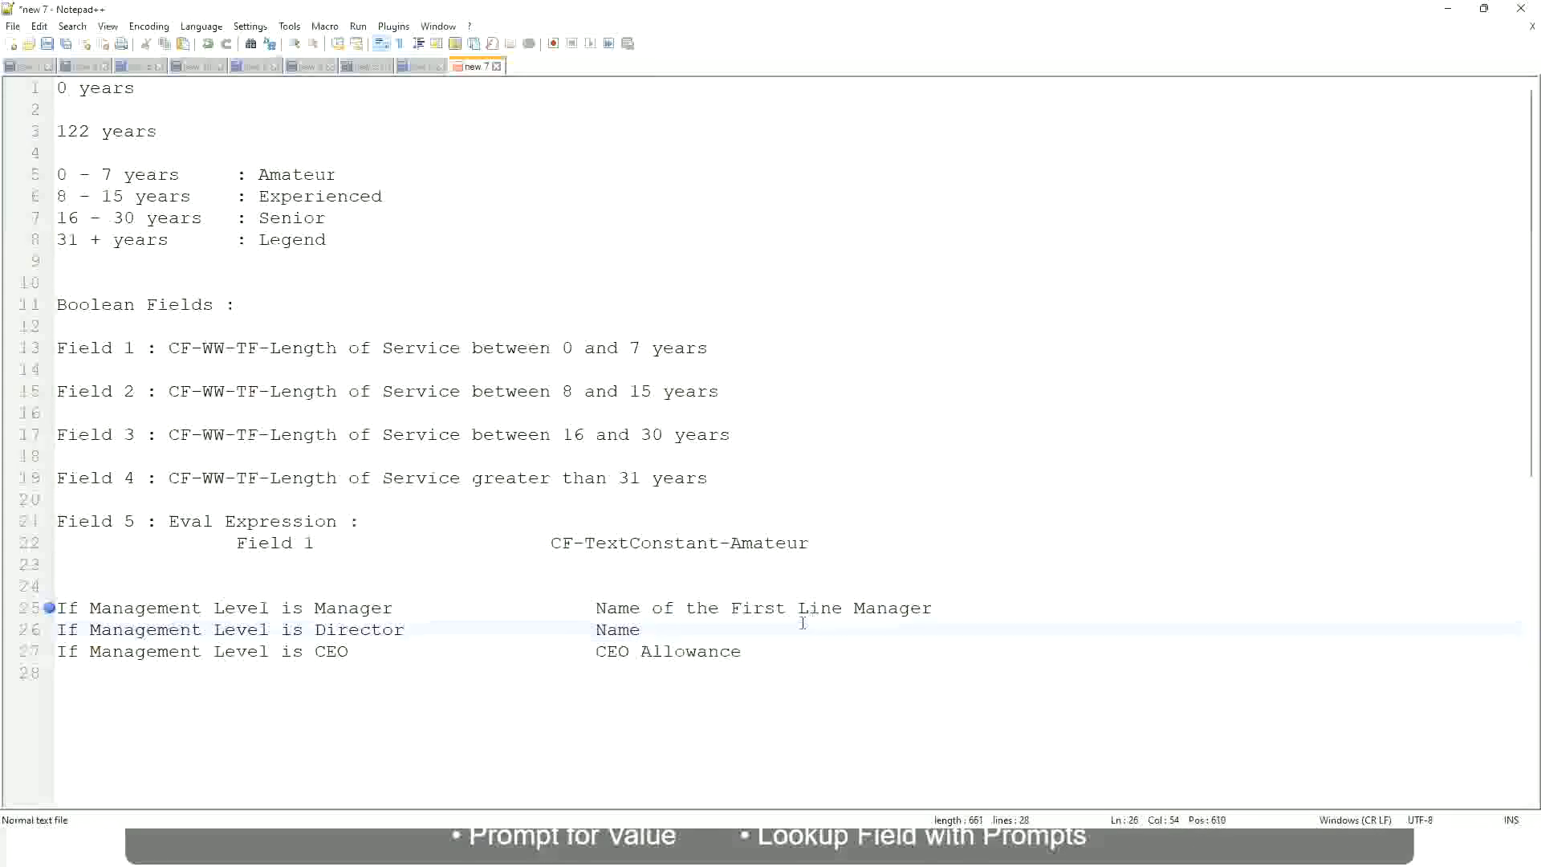
text(of )
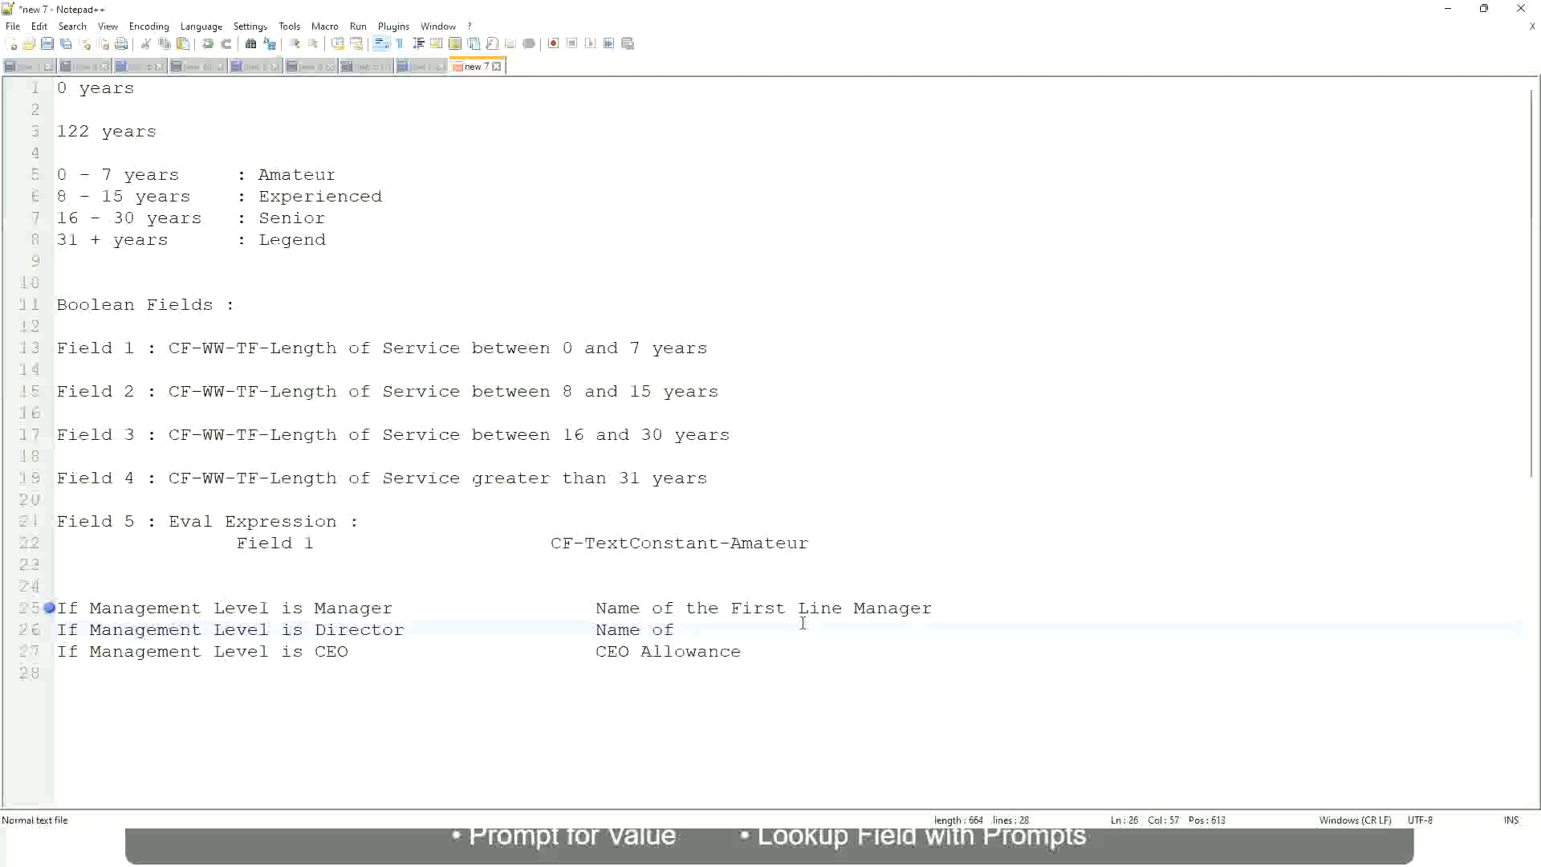
text(First)
key(BackSpace)
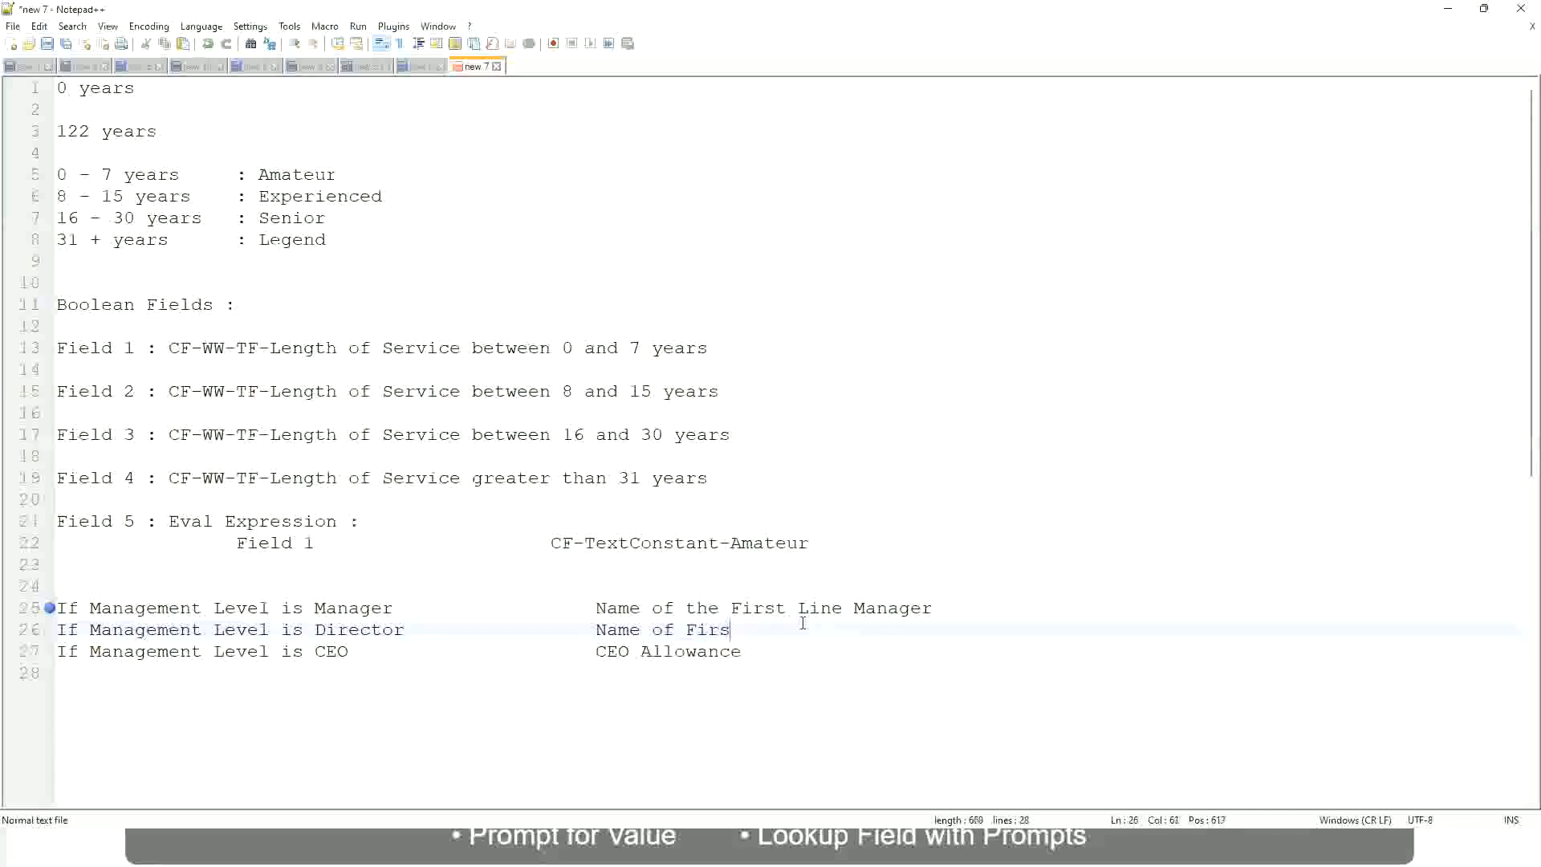
key(BackSpace)
key(BackSpace)
key(BackSpace)
key(BackSpace)
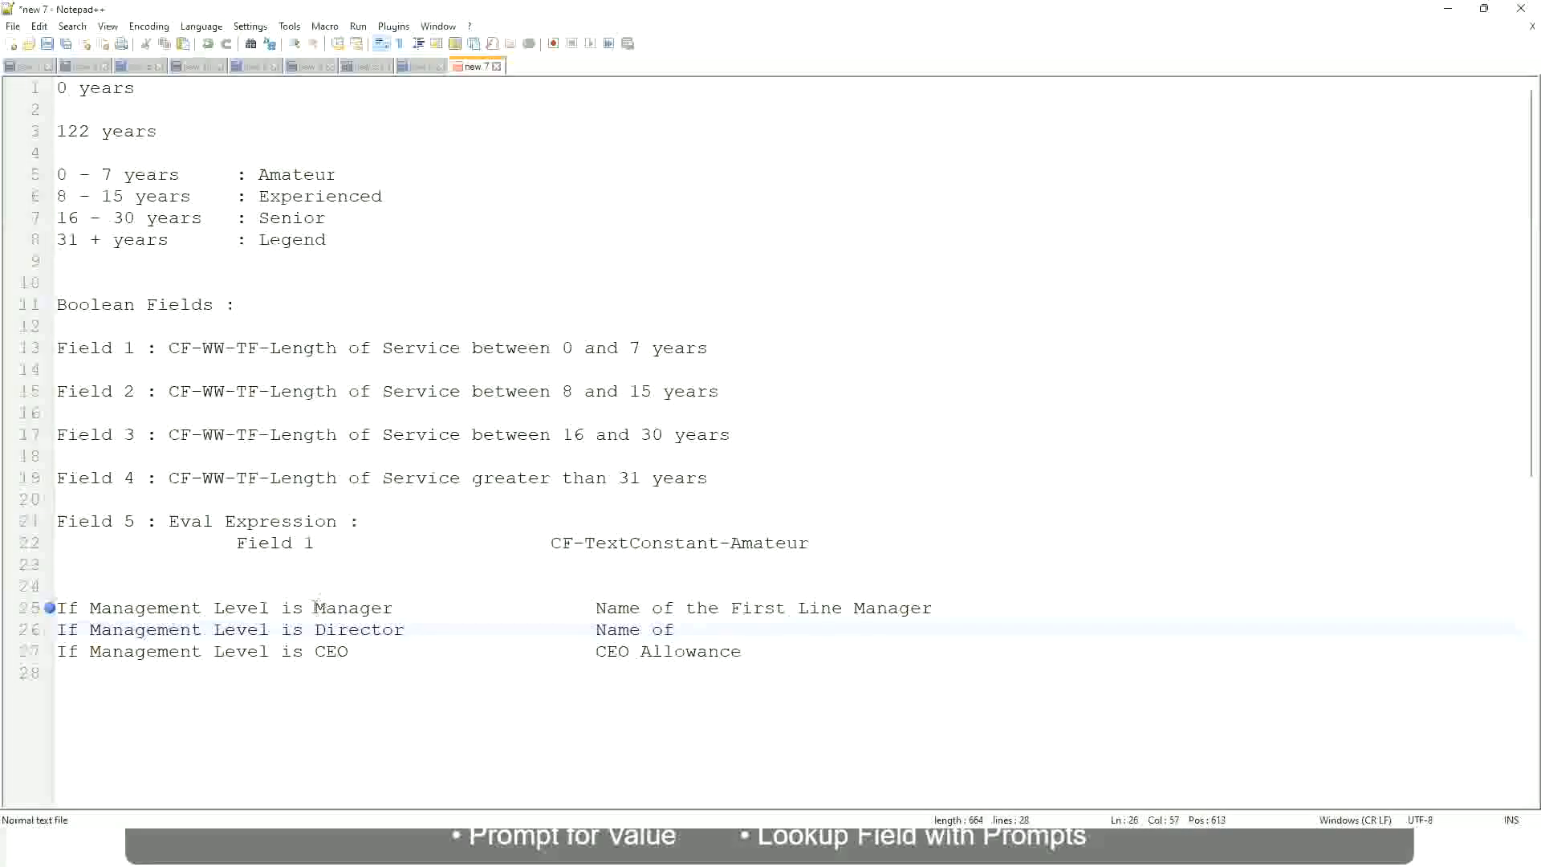
Change "First" to "Second" in the Manager rule's result and complete the Director rule's result as "Name of Manager".
double_click(755, 608)
text(Second)
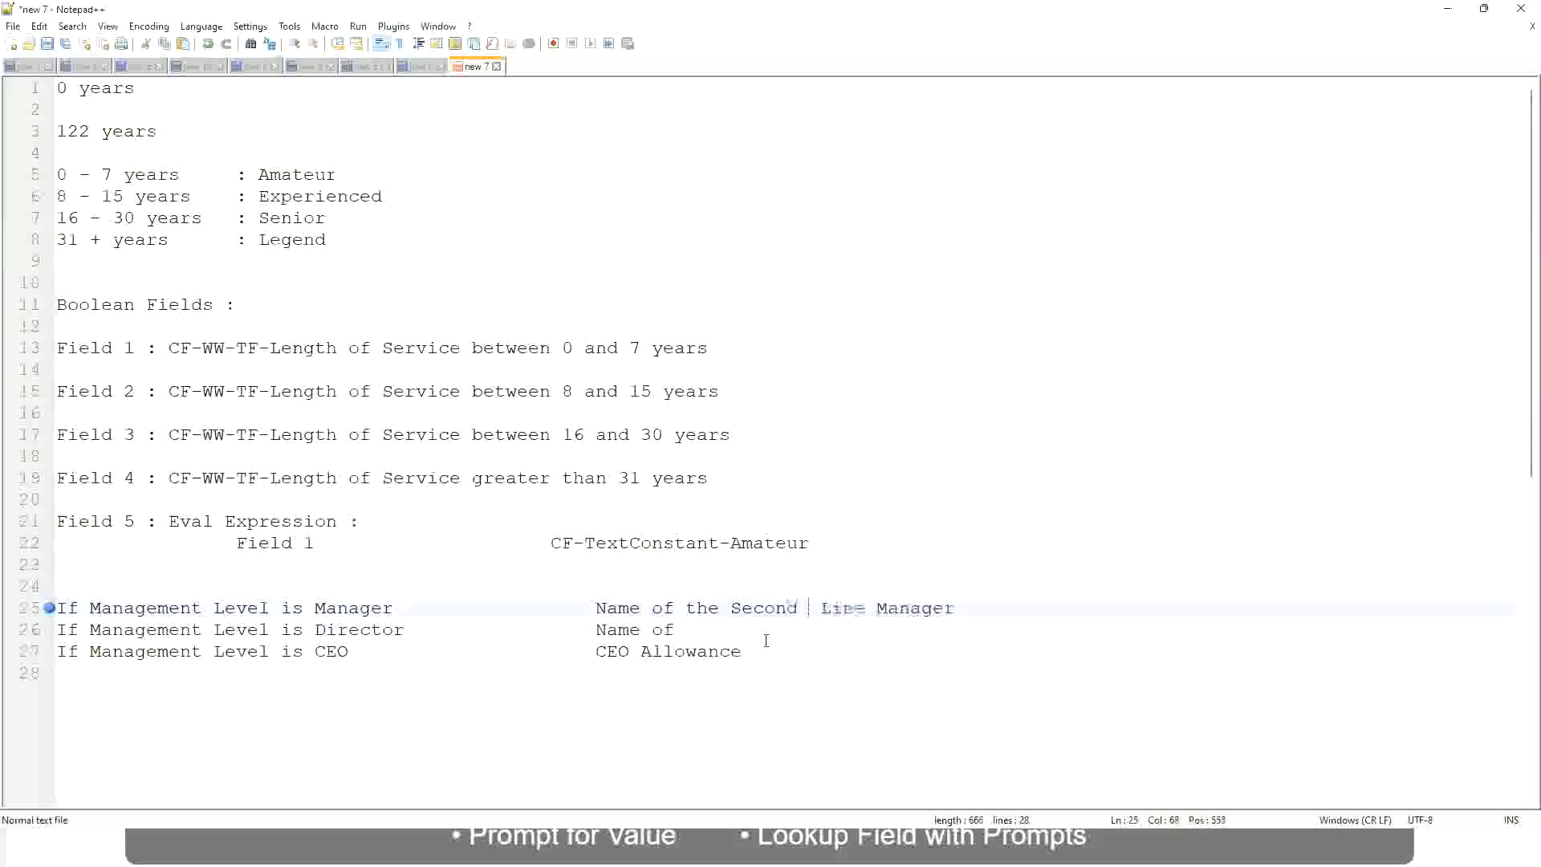
key(BackSpace)
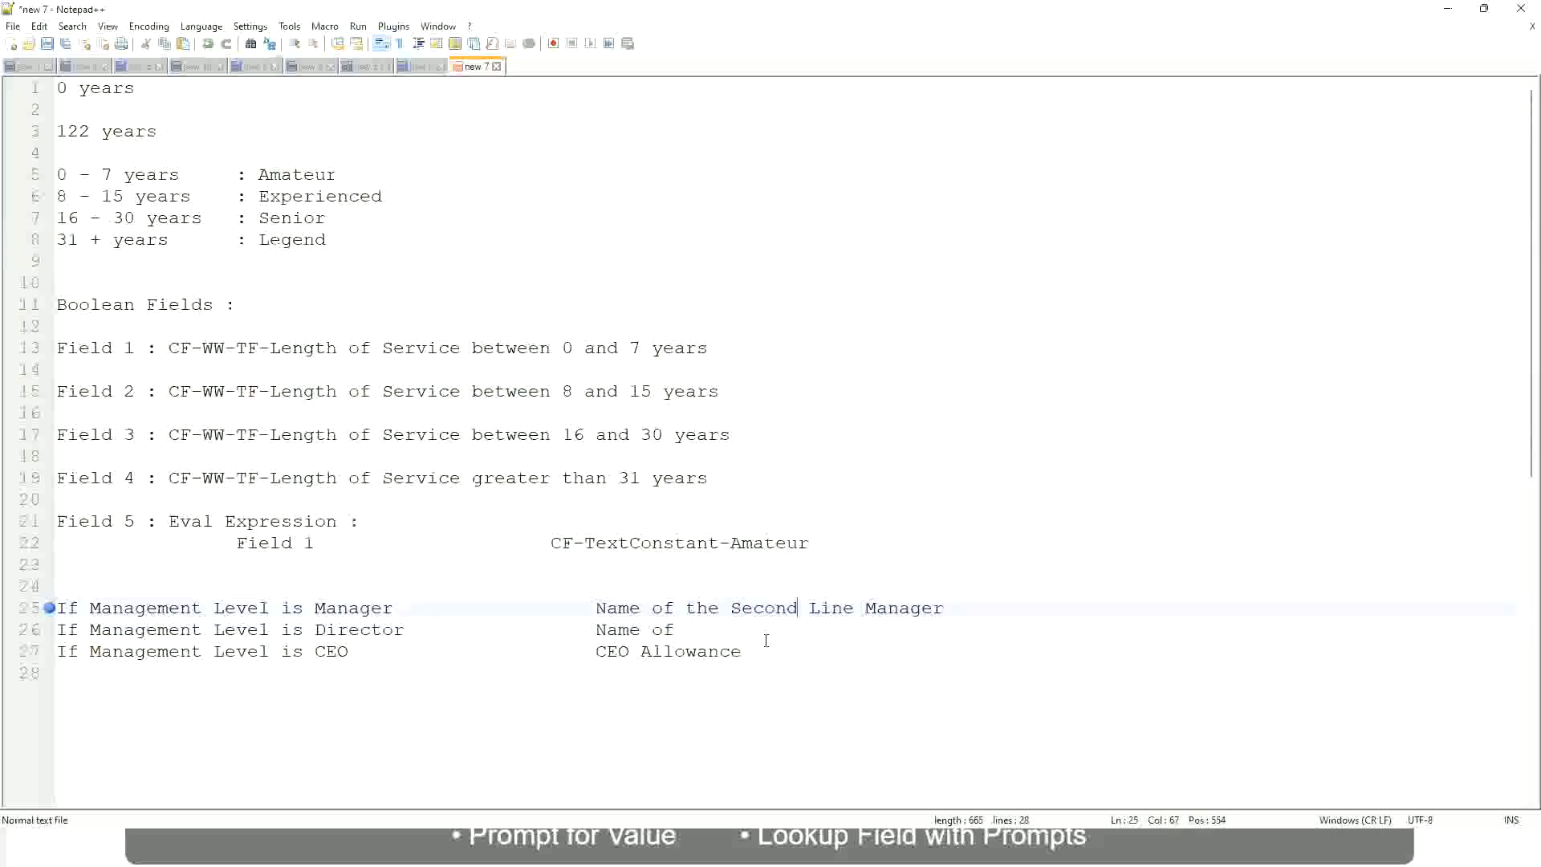
click(697, 629)
text(Manager)
Replace "CEO Allowance" beside the CEO rule on line 27 with "name of CEO/Himself/Herself".
drag(595, 651, 763, 650)
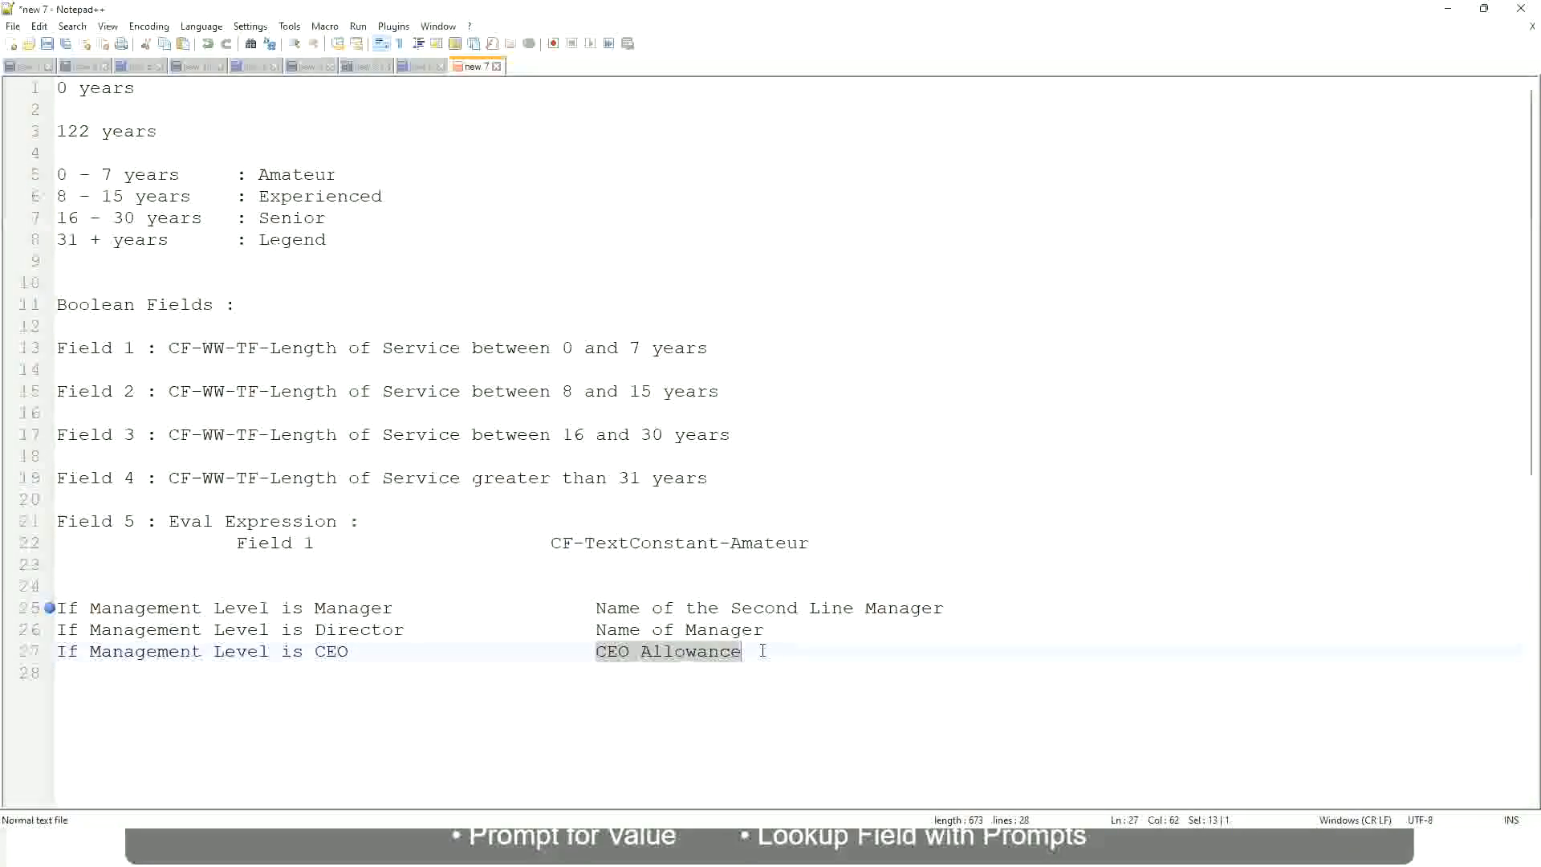
text(name of CEO)
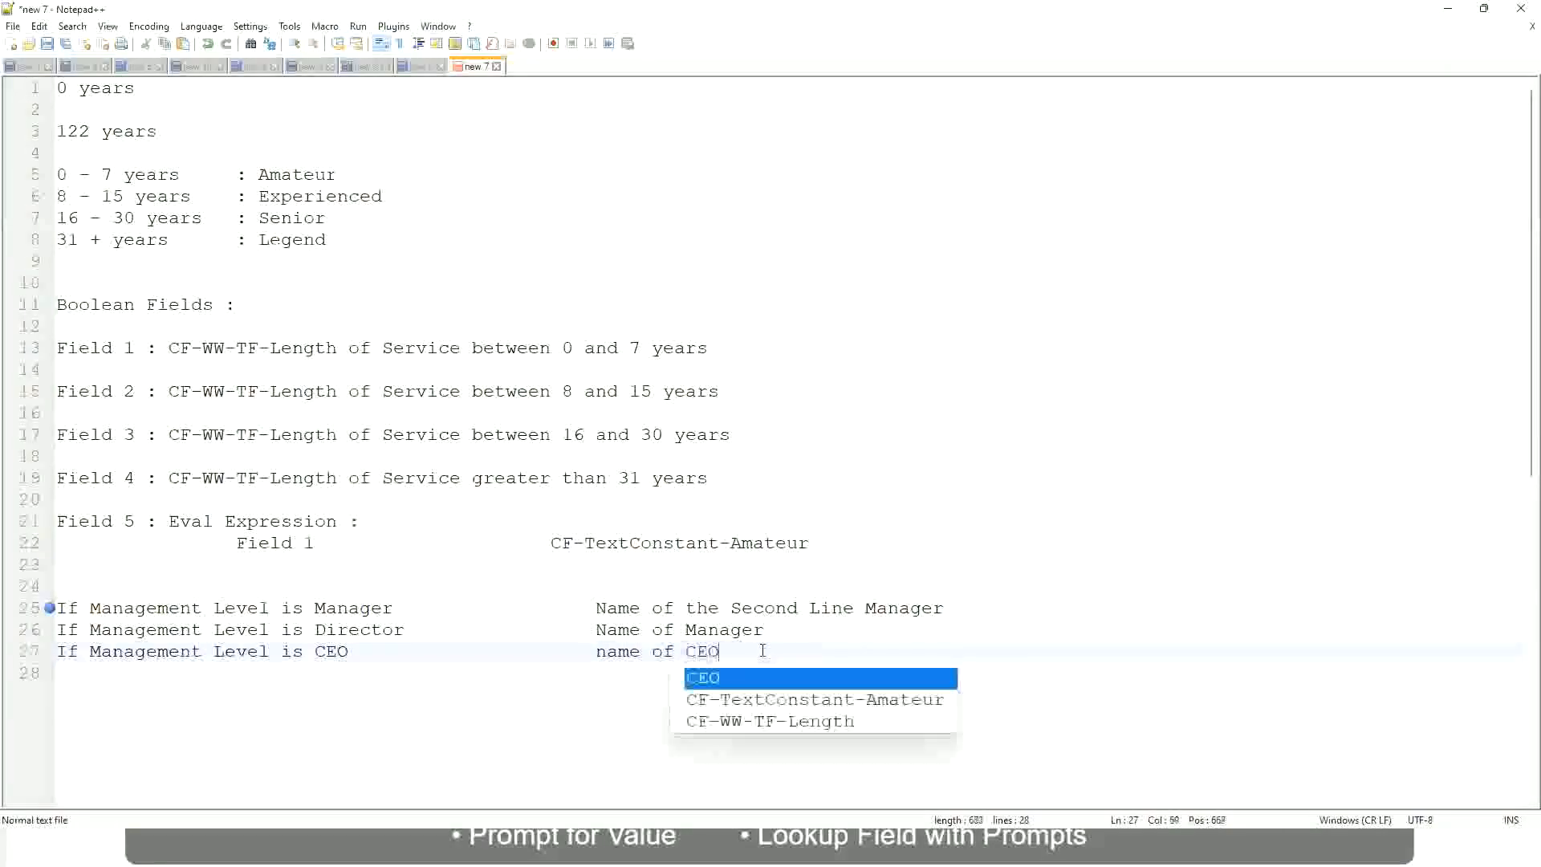
key(BackSpace)
text(/)
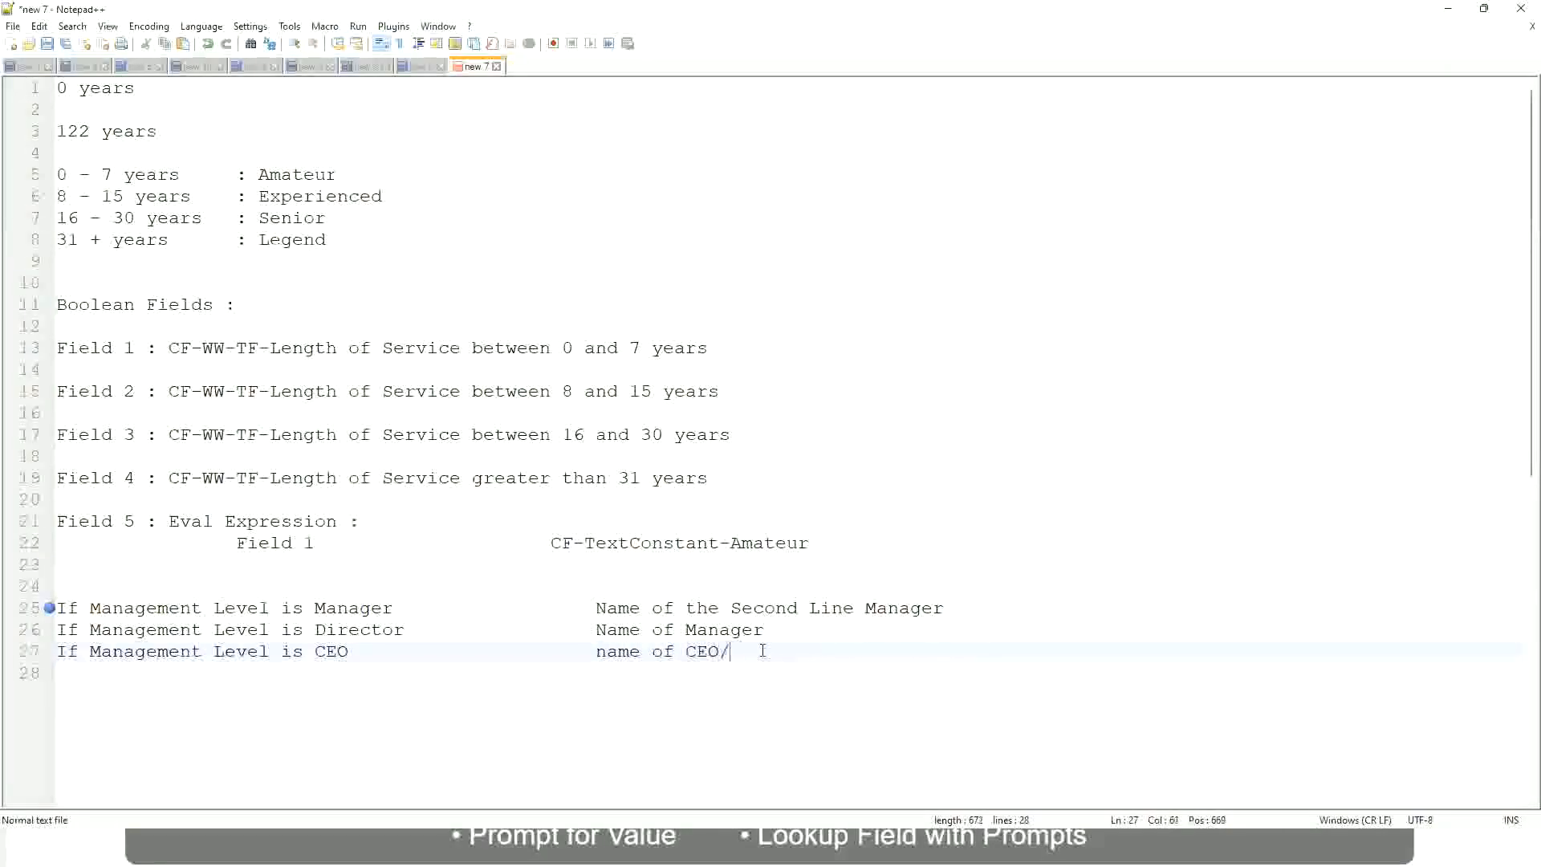
text(Himself/Herself)
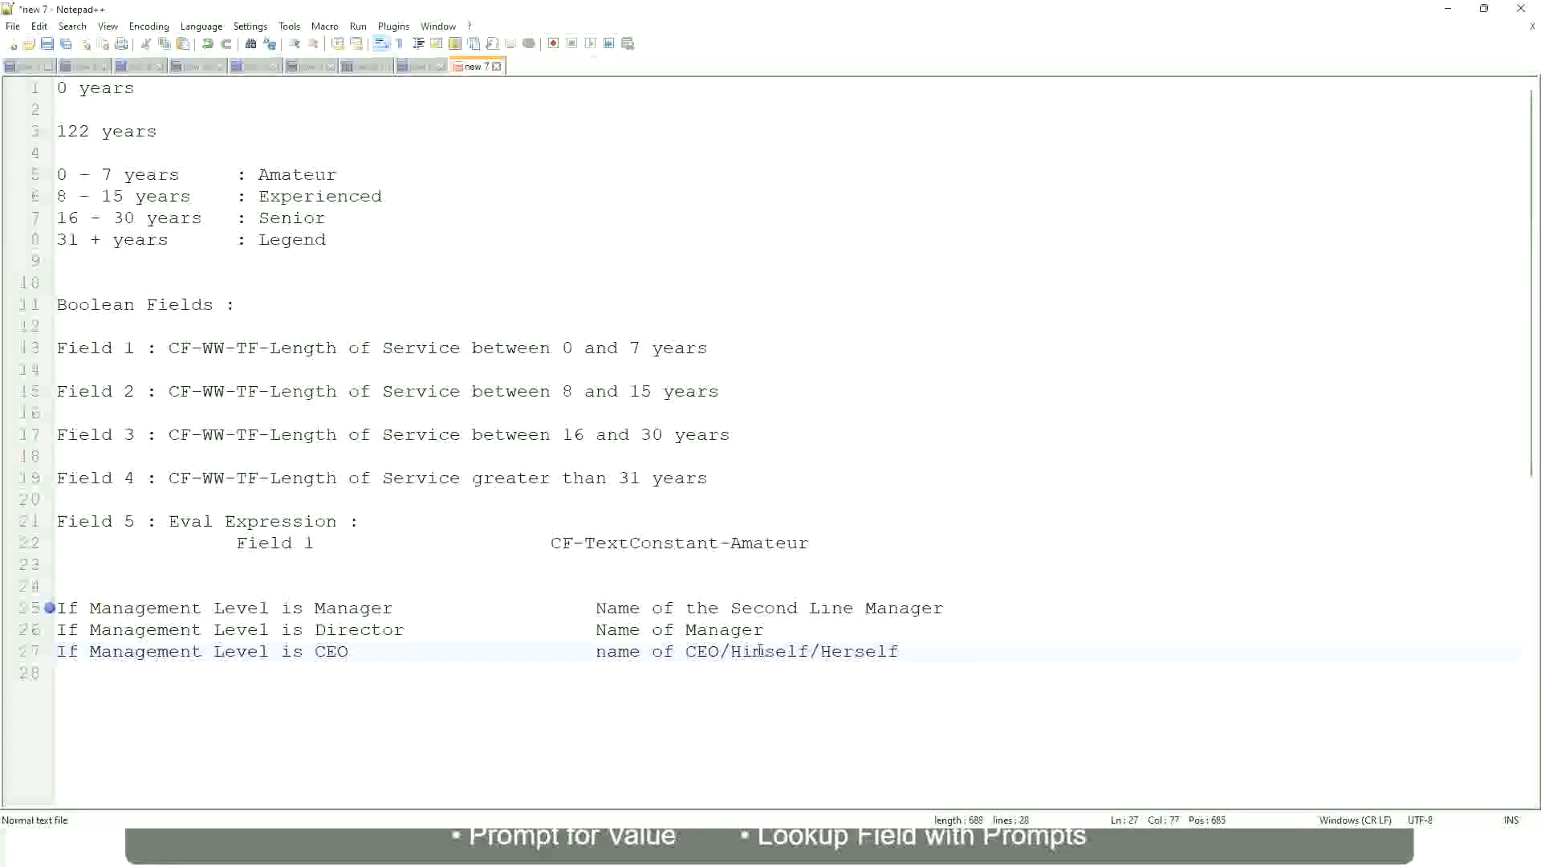
Remove the bookmark marker from the Manager rule on line 25.
click(555, 651)
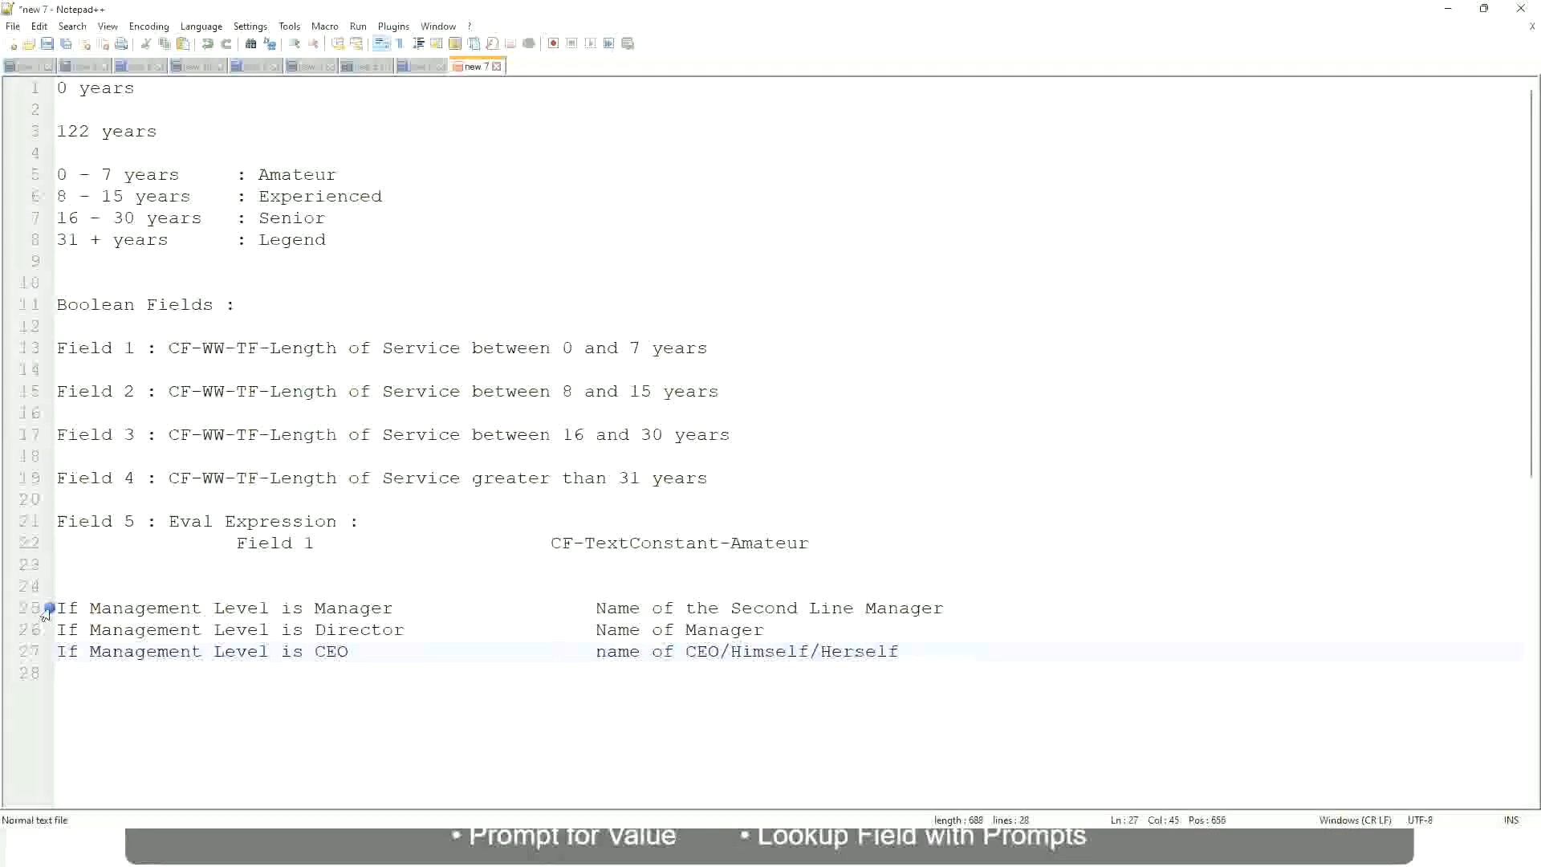
click(168, 607)
click(231, 607)
click(358, 607)
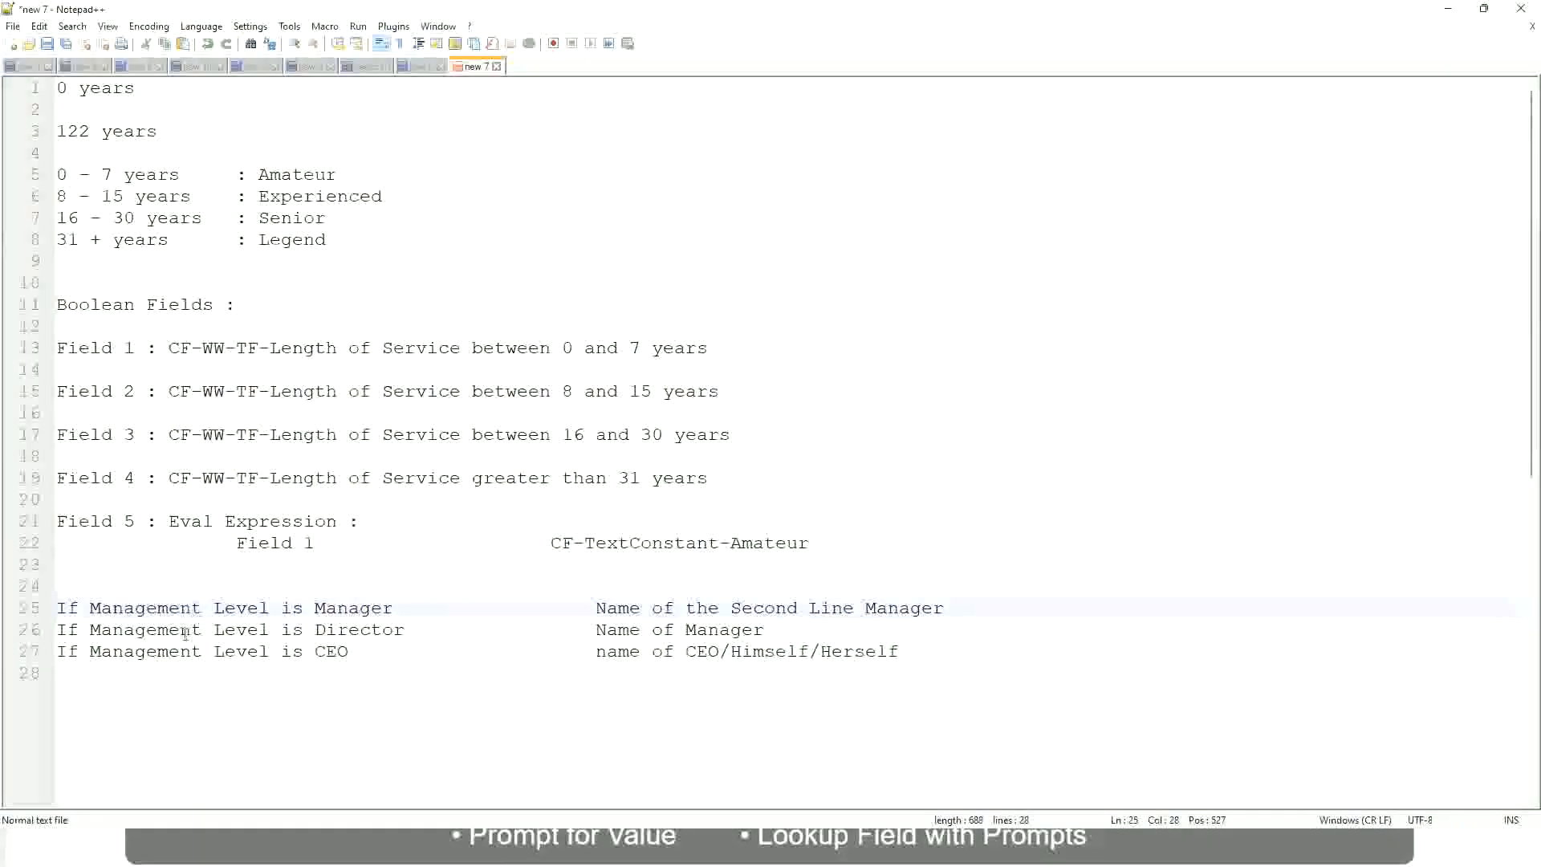
Review the Manager, Director and CEO rules on lines 25 to 27 and the name each one should return.
click(381, 629)
click(381, 629)
click(765, 629)
click(345, 631)
click(334, 652)
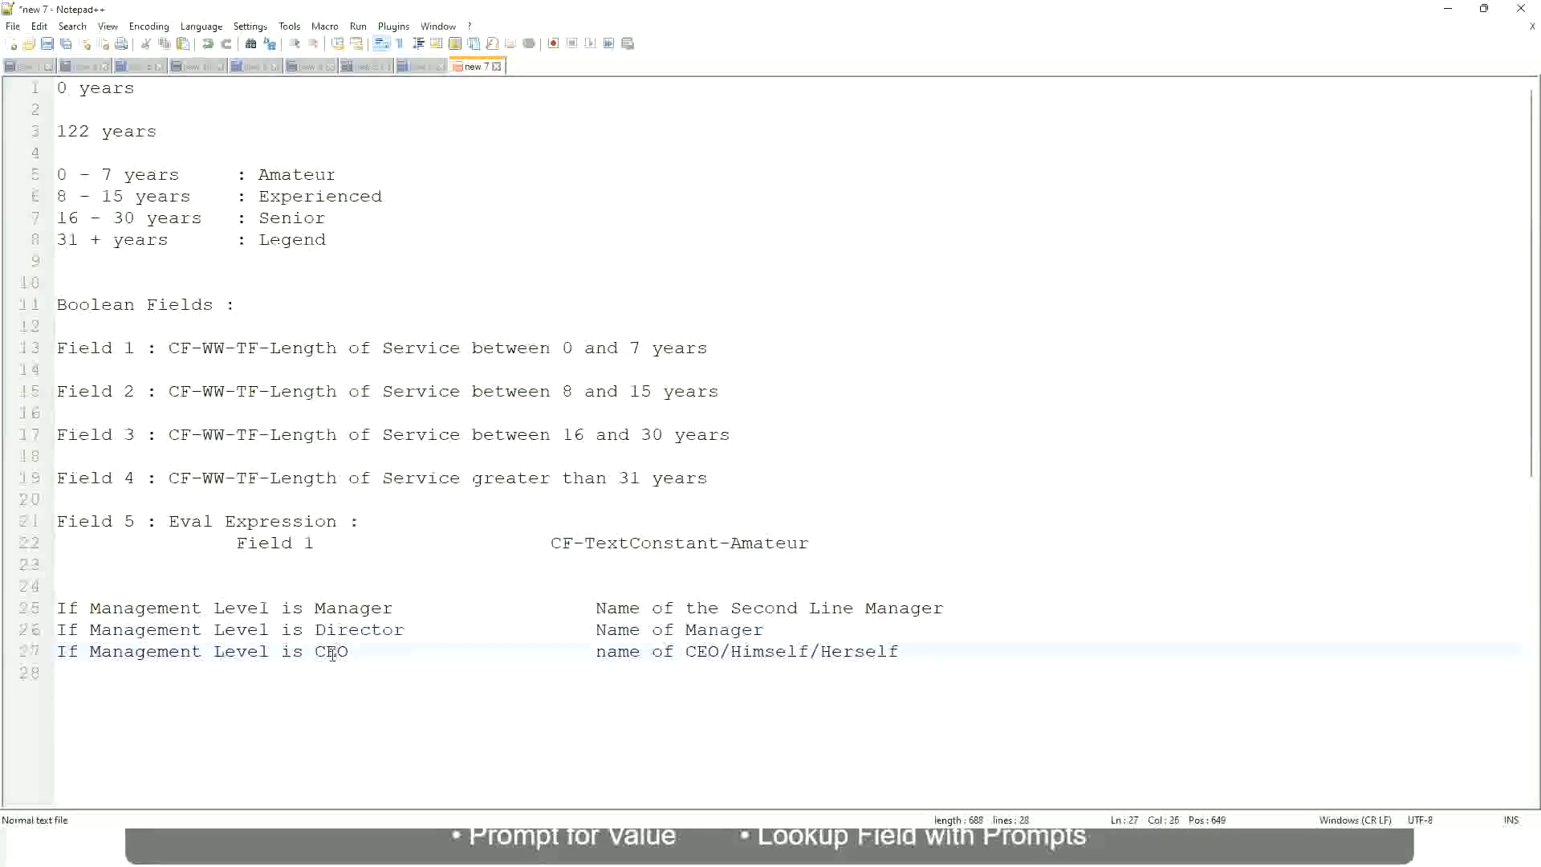
click(719, 651)
key(End)
drag(935, 648, 47, 612)
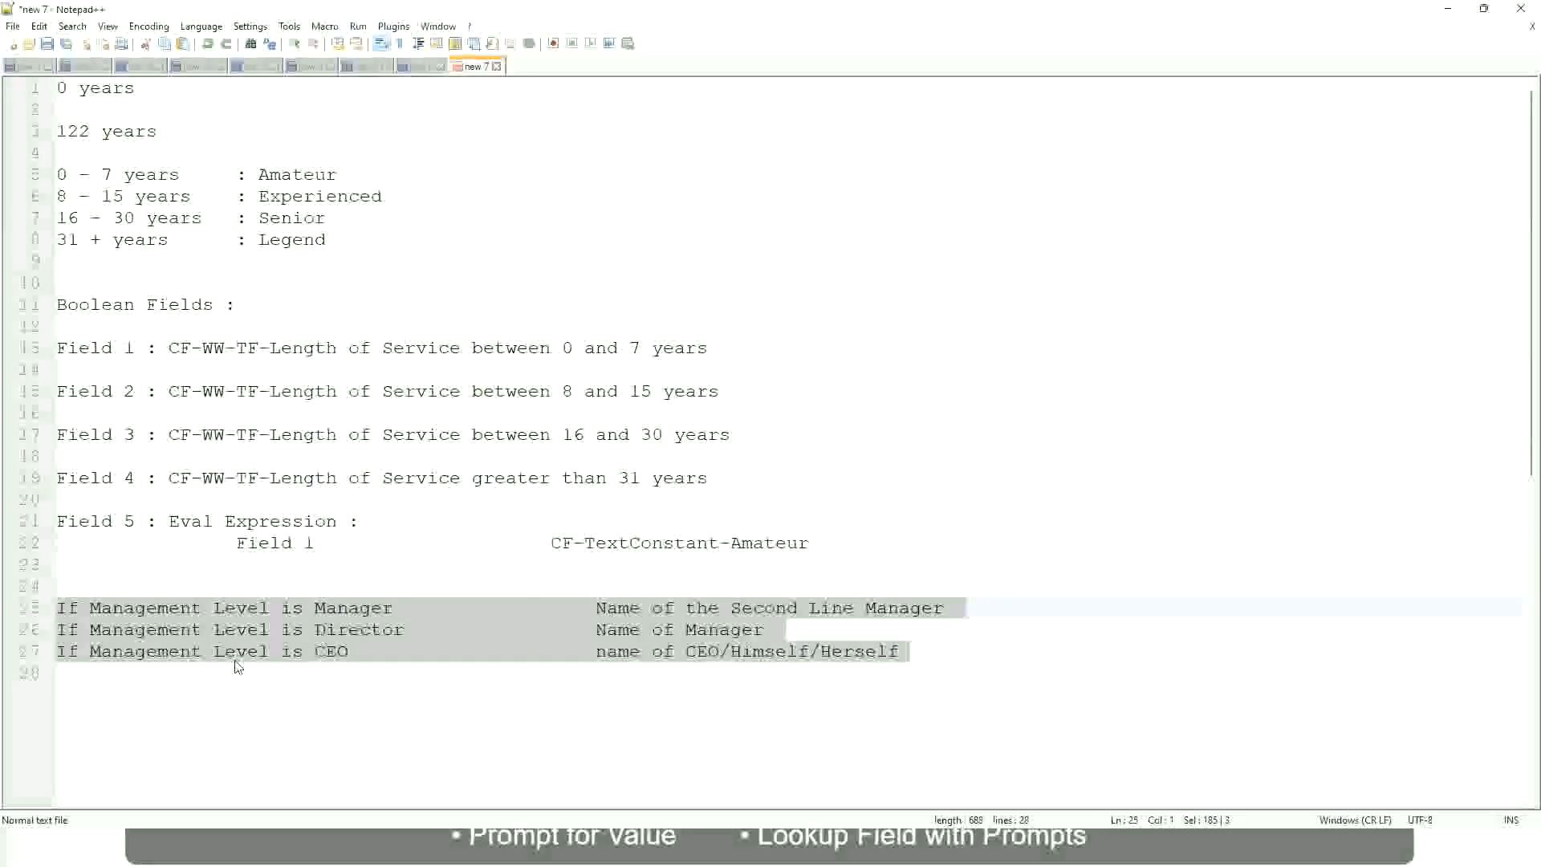
click(651, 608)
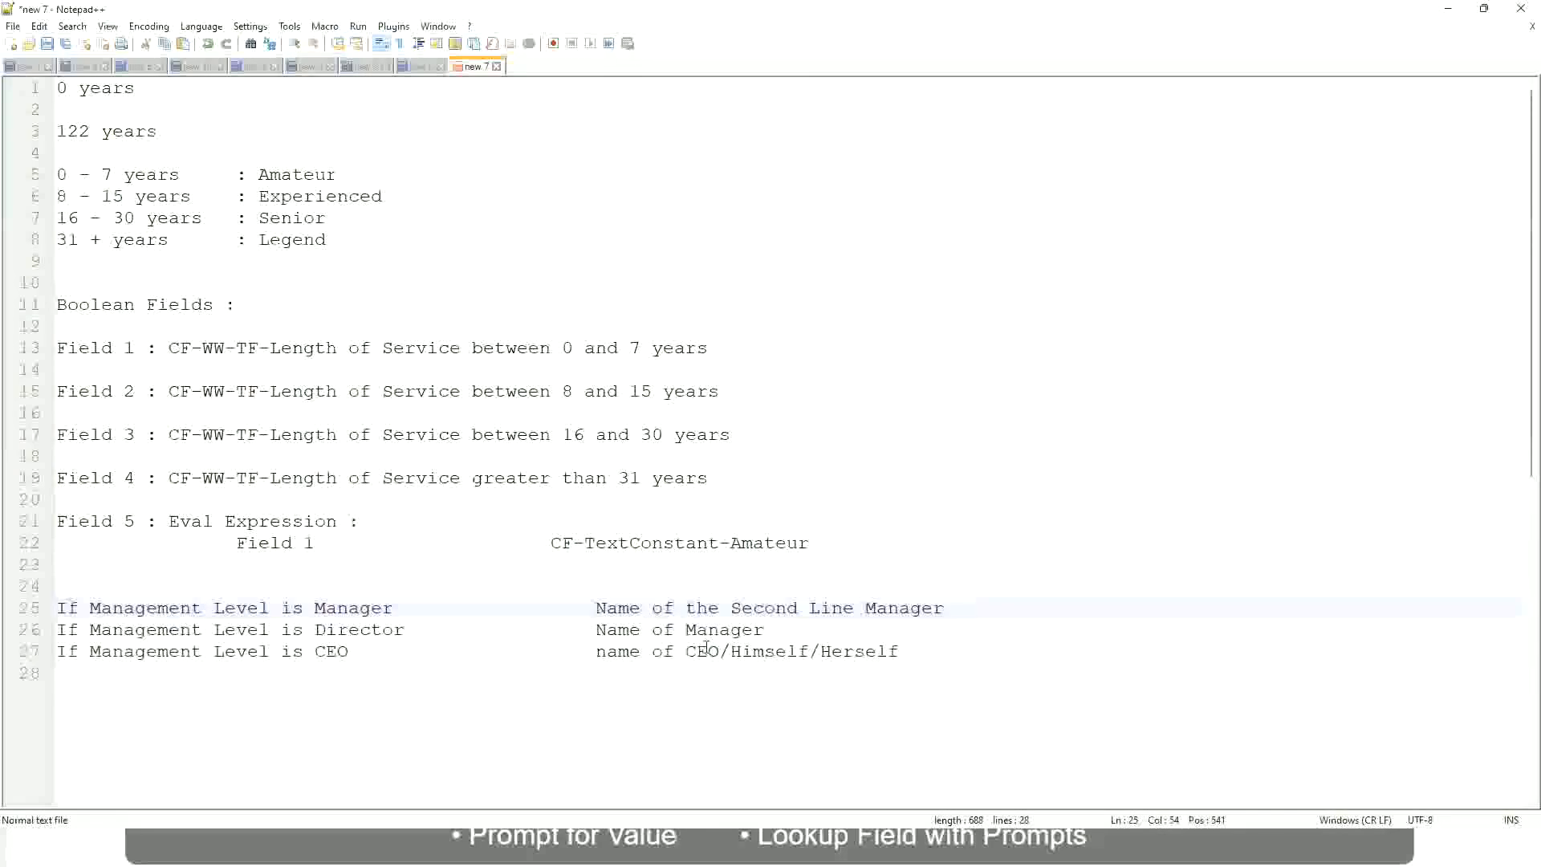
drag(596, 607, 946, 608)
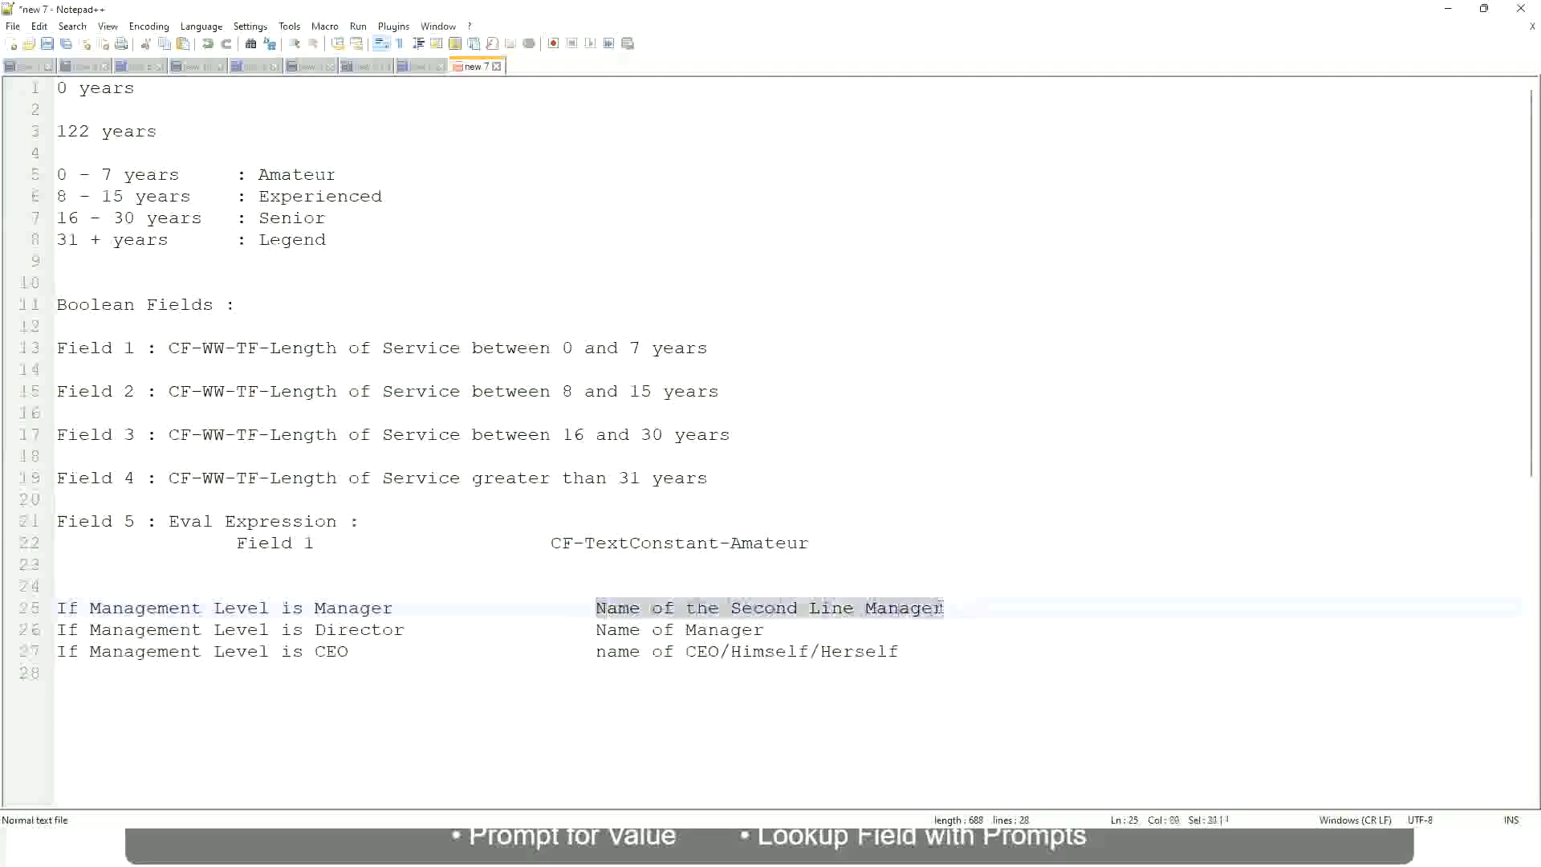
click(718, 609)
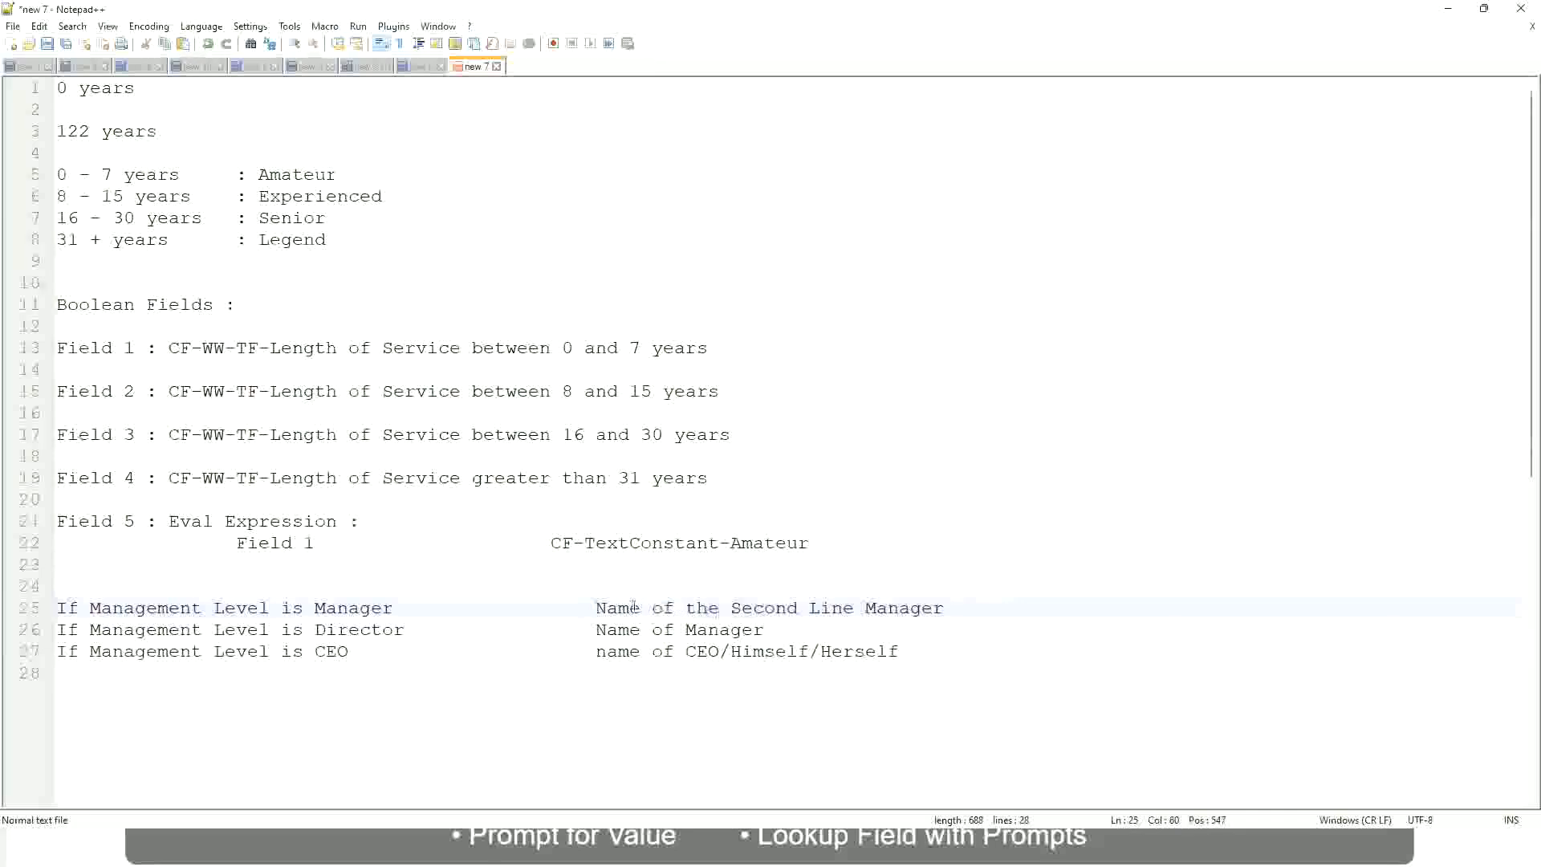
drag(595, 607, 948, 608)
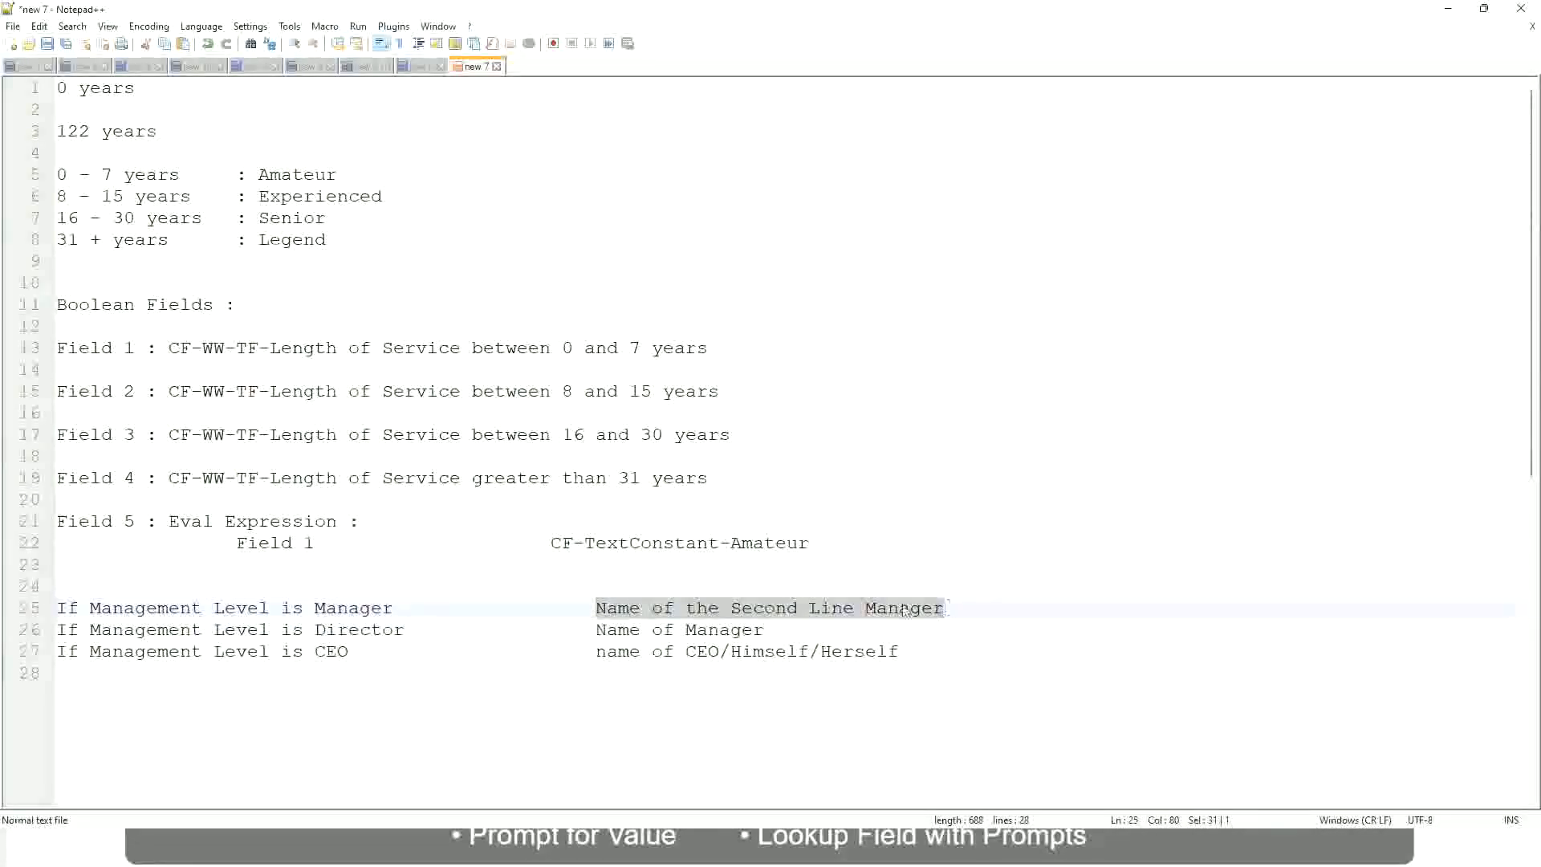
click(791, 616)
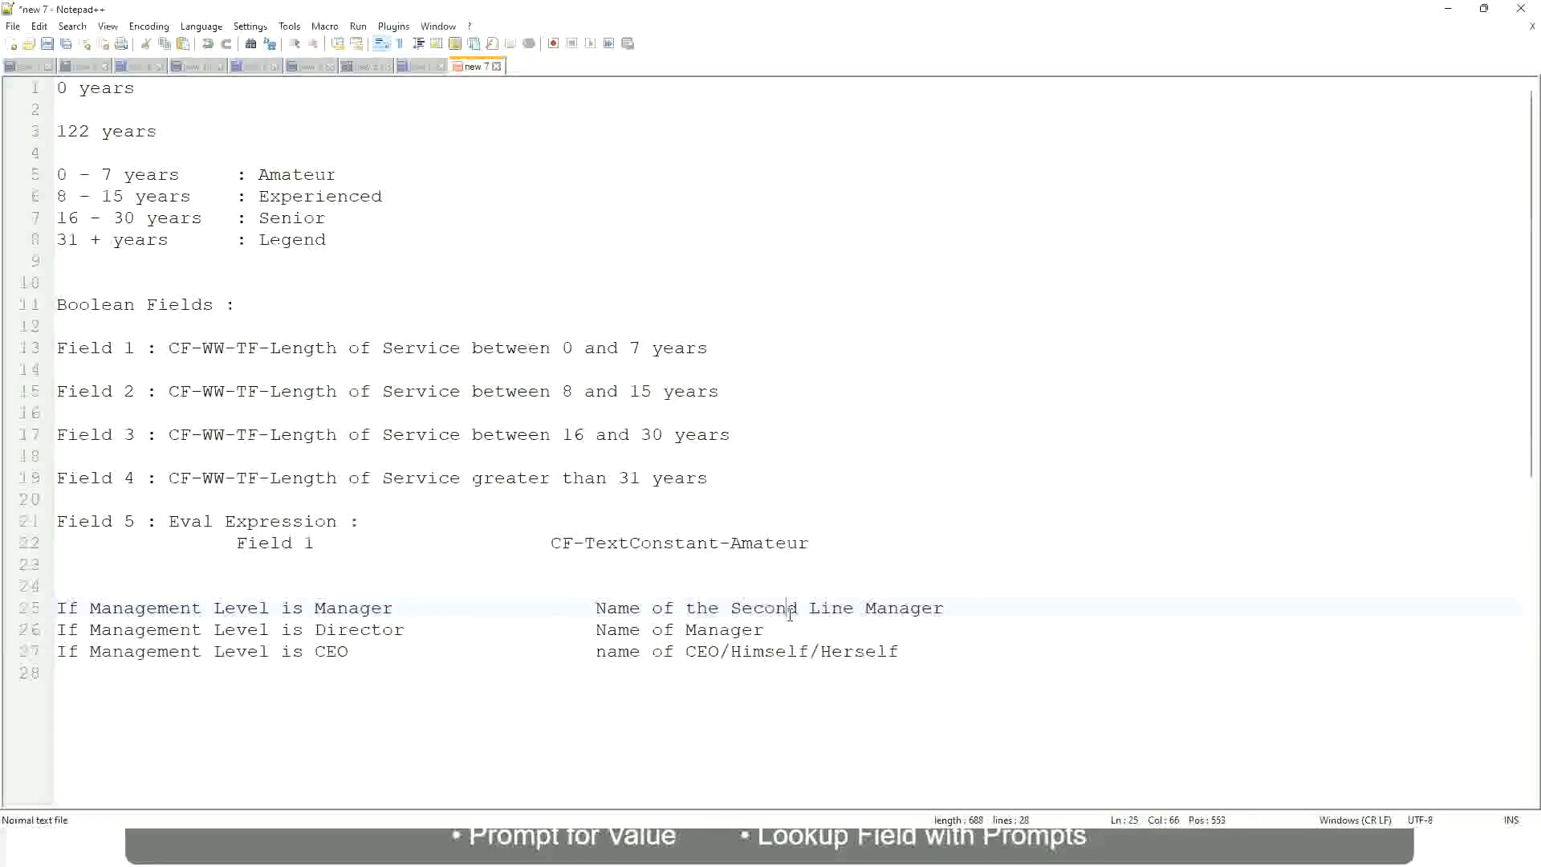
click(402, 608)
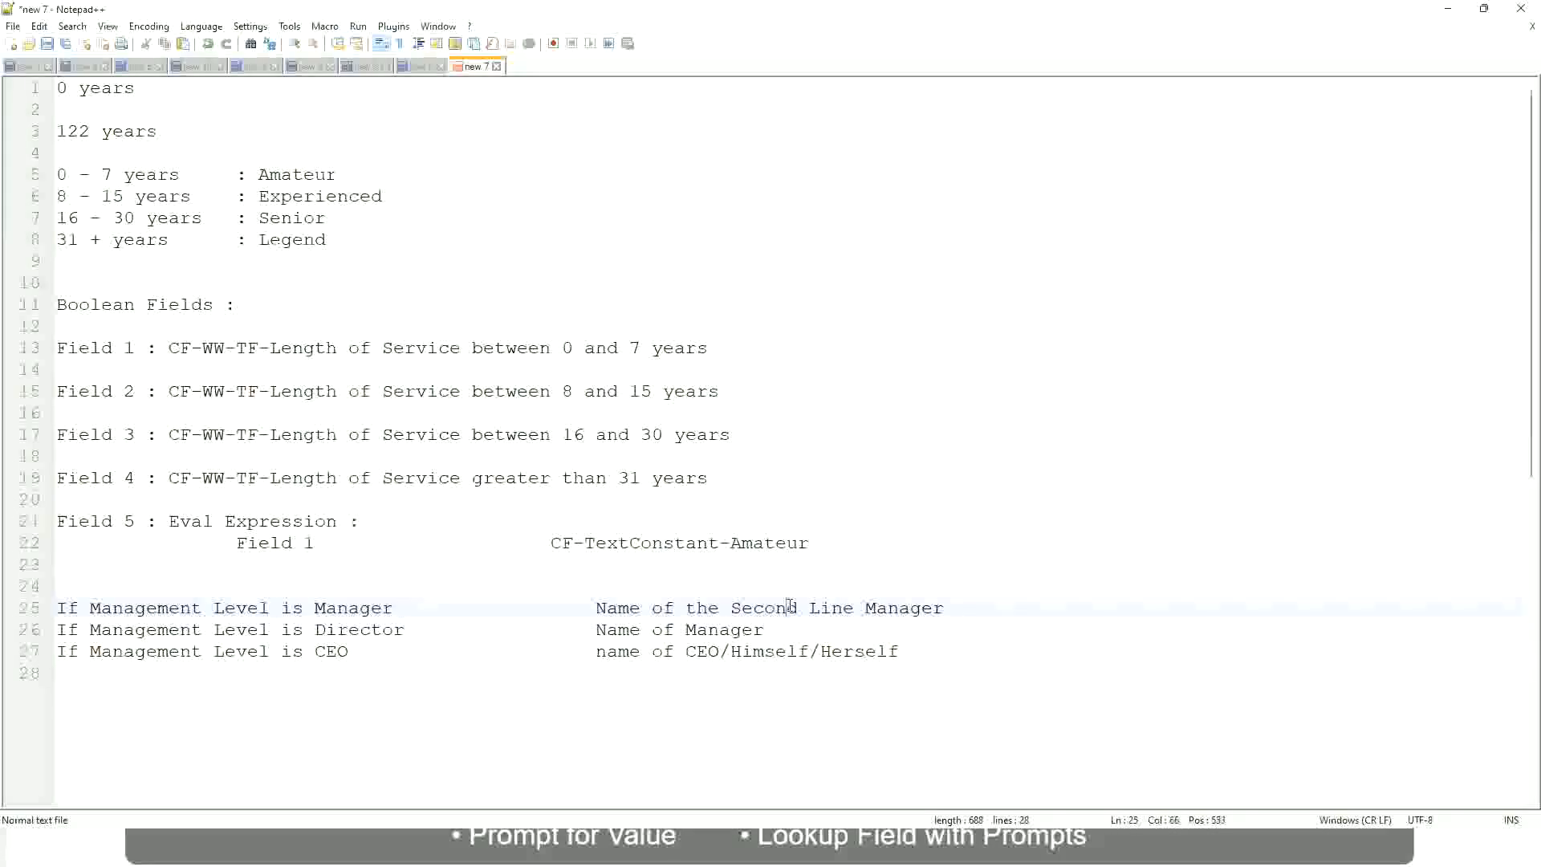
drag(842, 608, 854, 608)
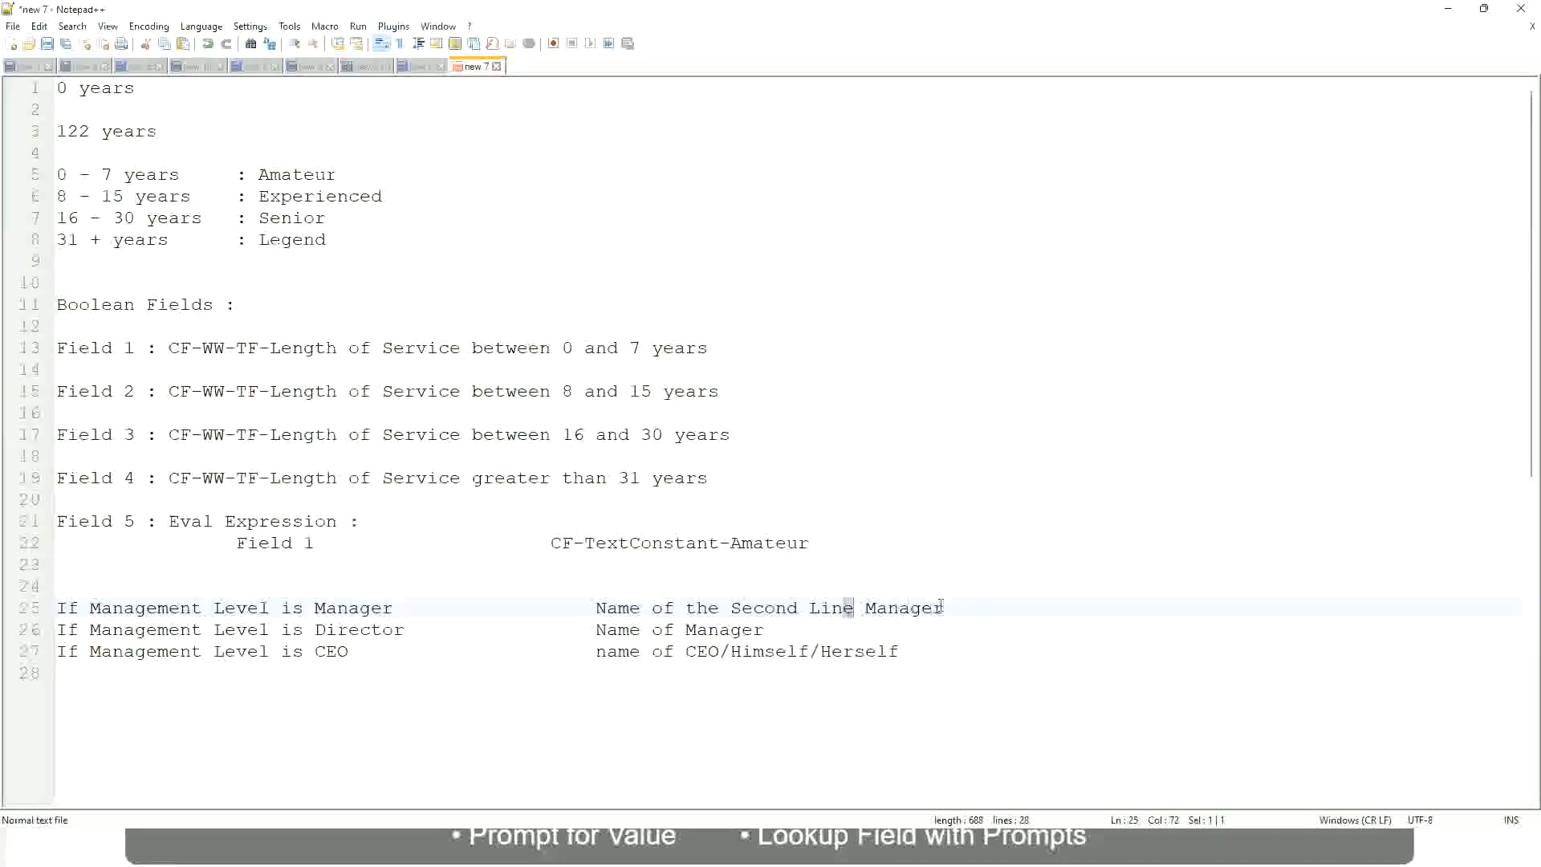
Compare the fixed text bands on lines 5 to 8 with the names returned by the management-level rules on lines 25 to 27.
click(968, 604)
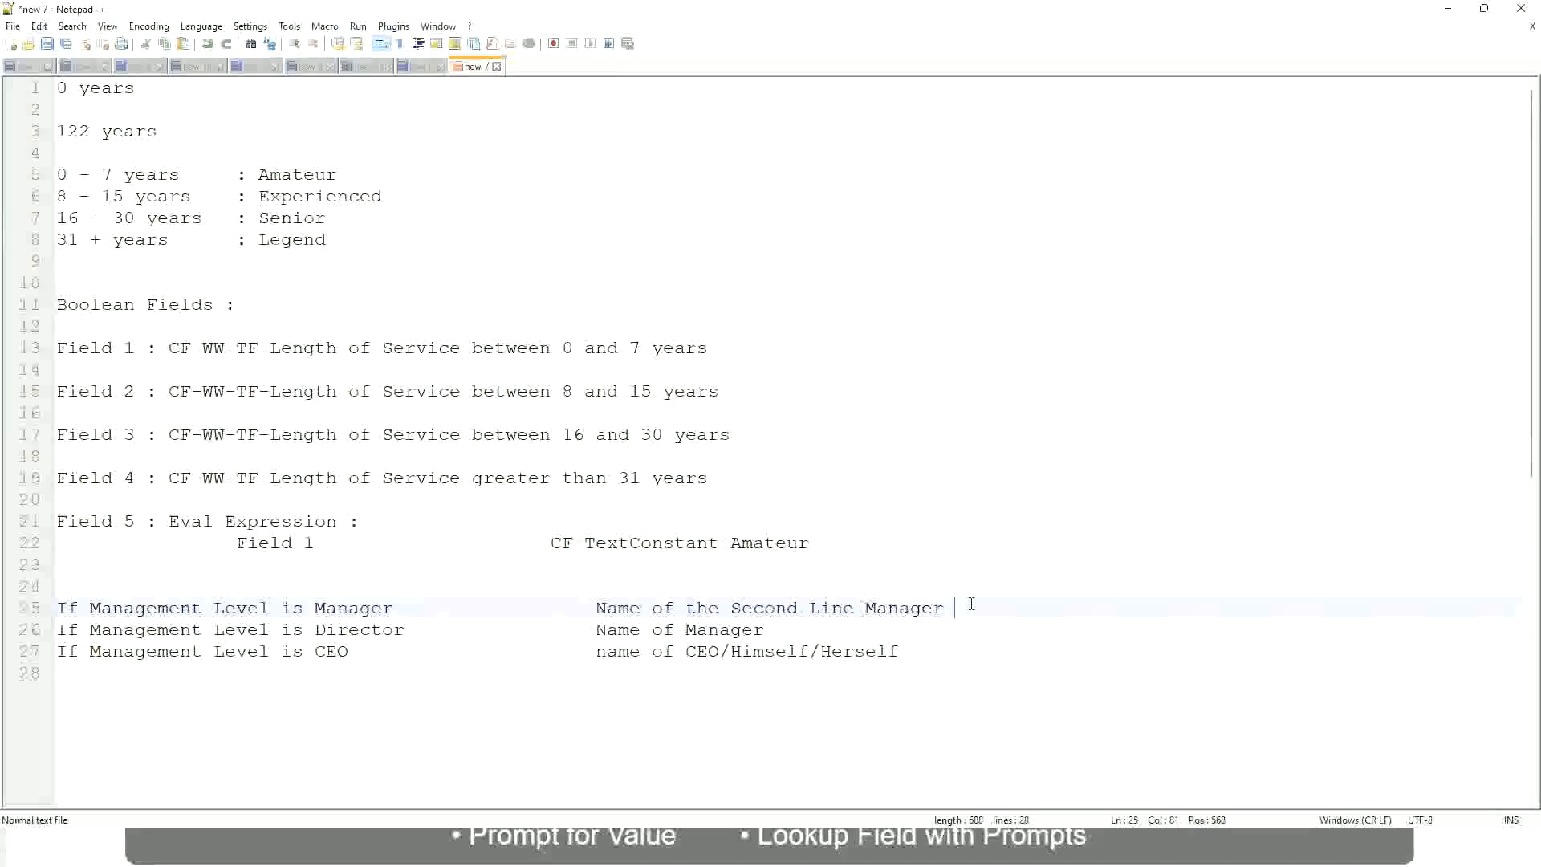
click(910, 608)
double_click(296, 175)
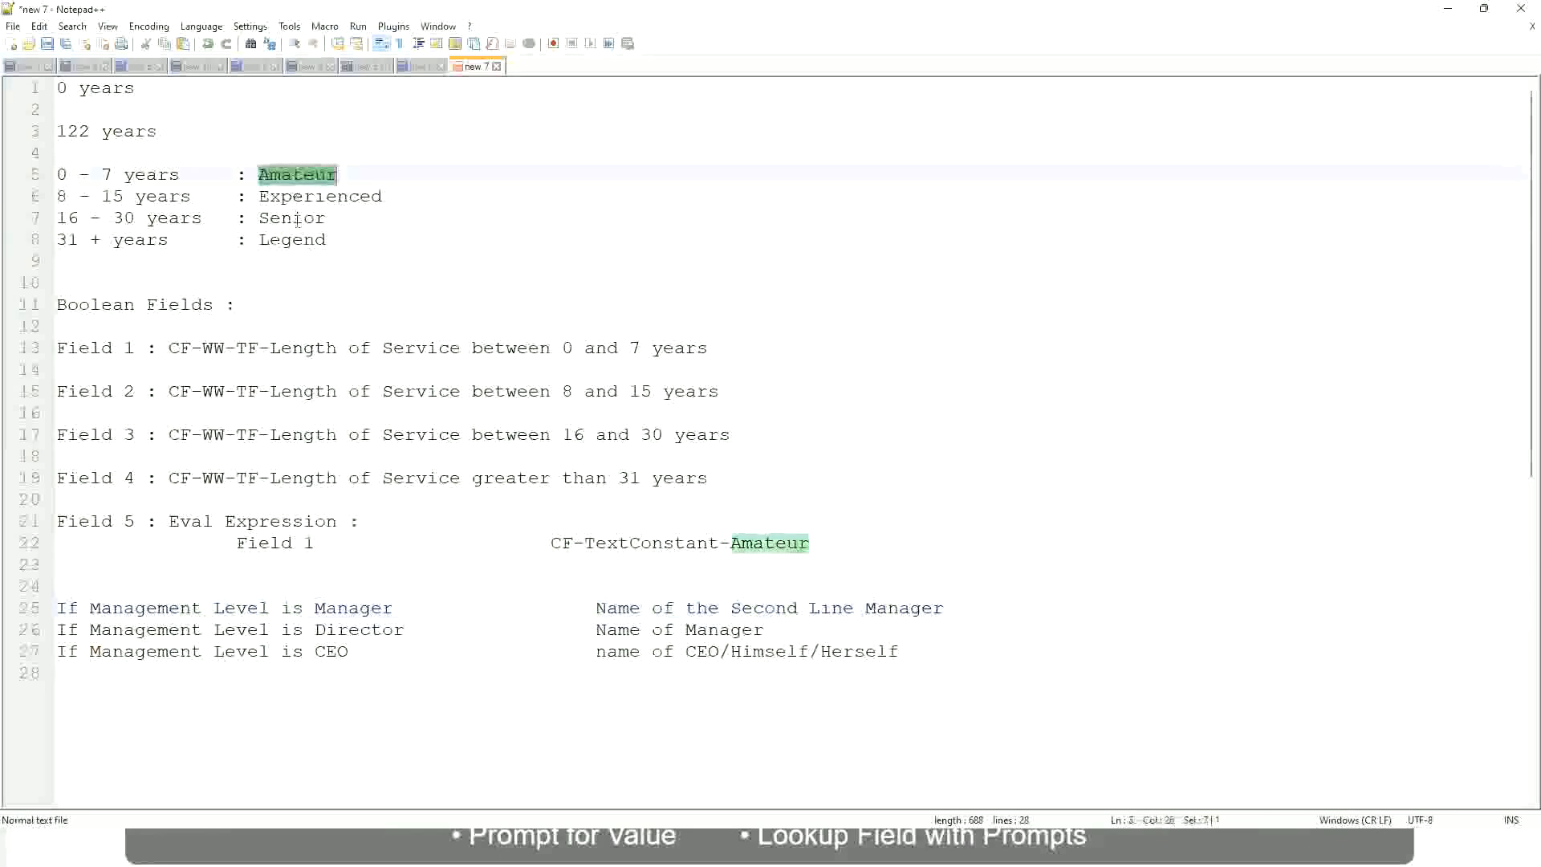
double_click(296, 197)
double_click(296, 218)
double_click(293, 240)
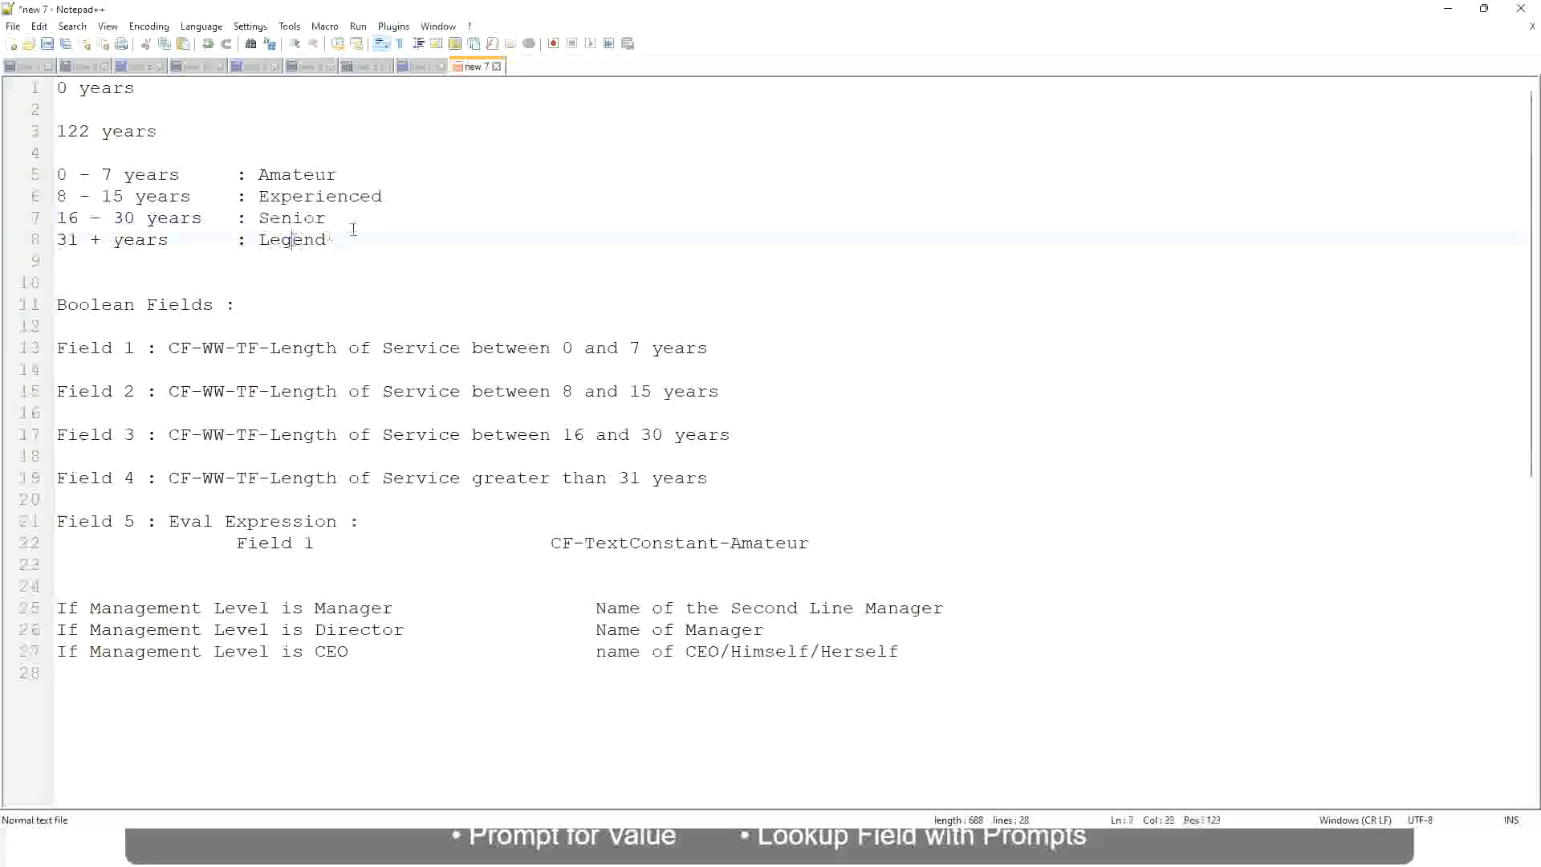
click(353, 231)
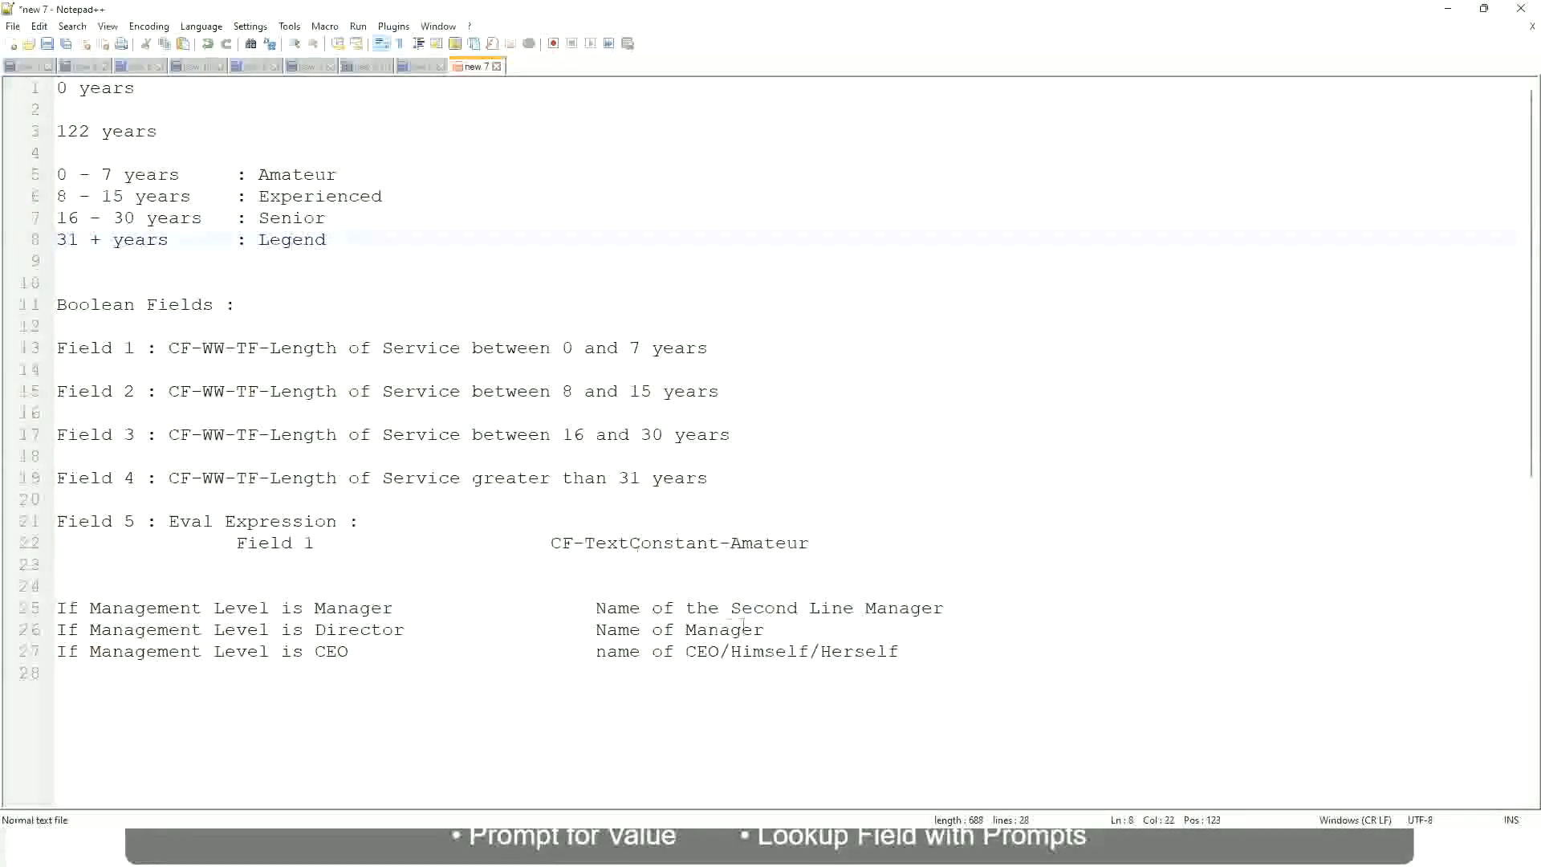
click(787, 653)
click(740, 608)
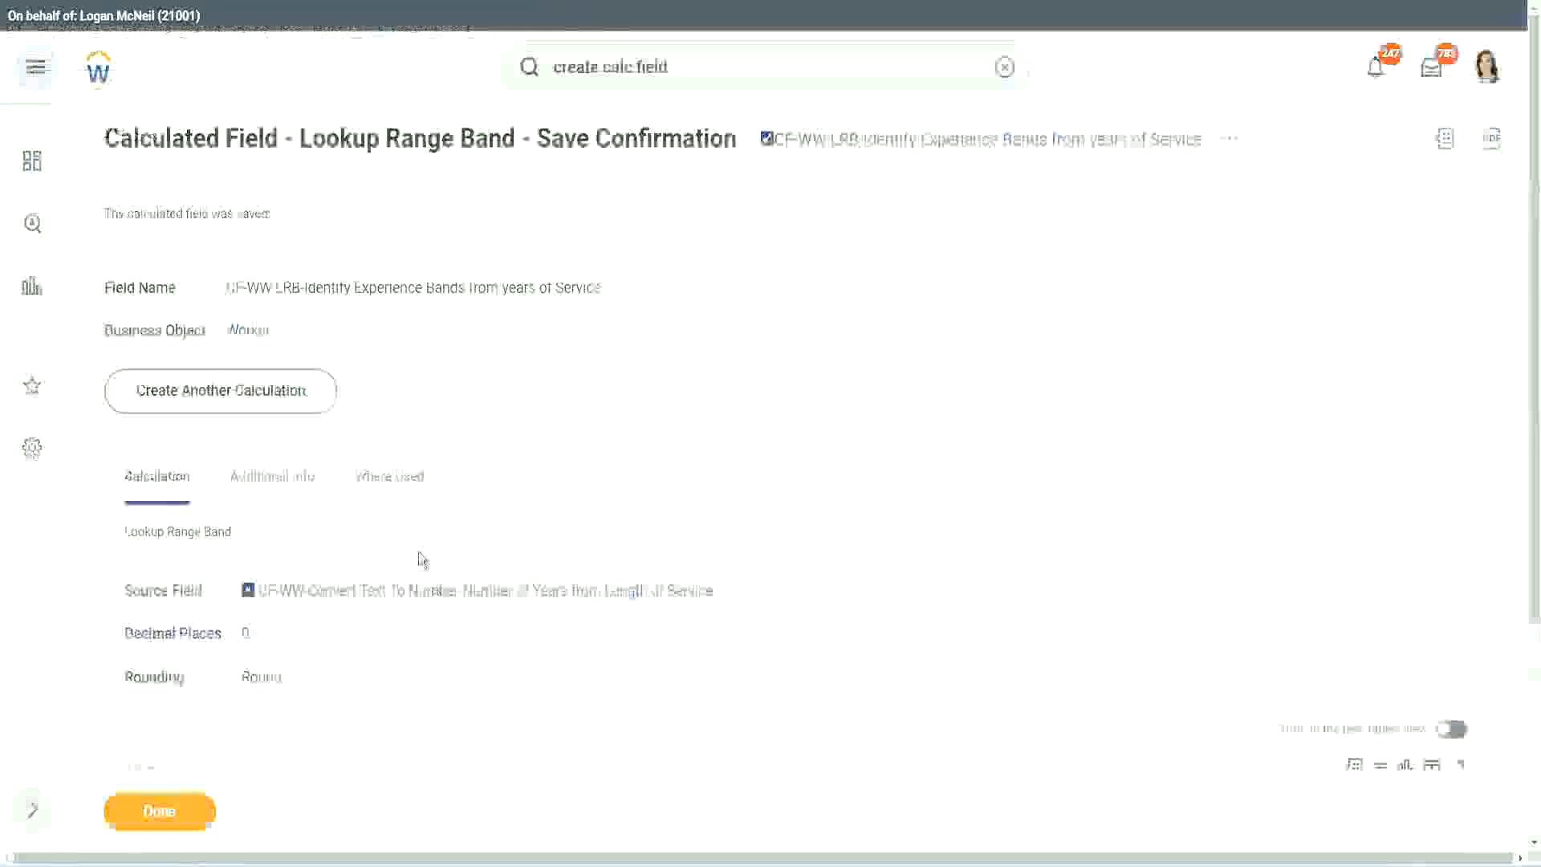
In Workday, check the saved range bands, copy the field name CF-WW-LRB-Identify Experience Bands from years of Service, and finish the save confirmation.
scroll(588, 245, down, 4)
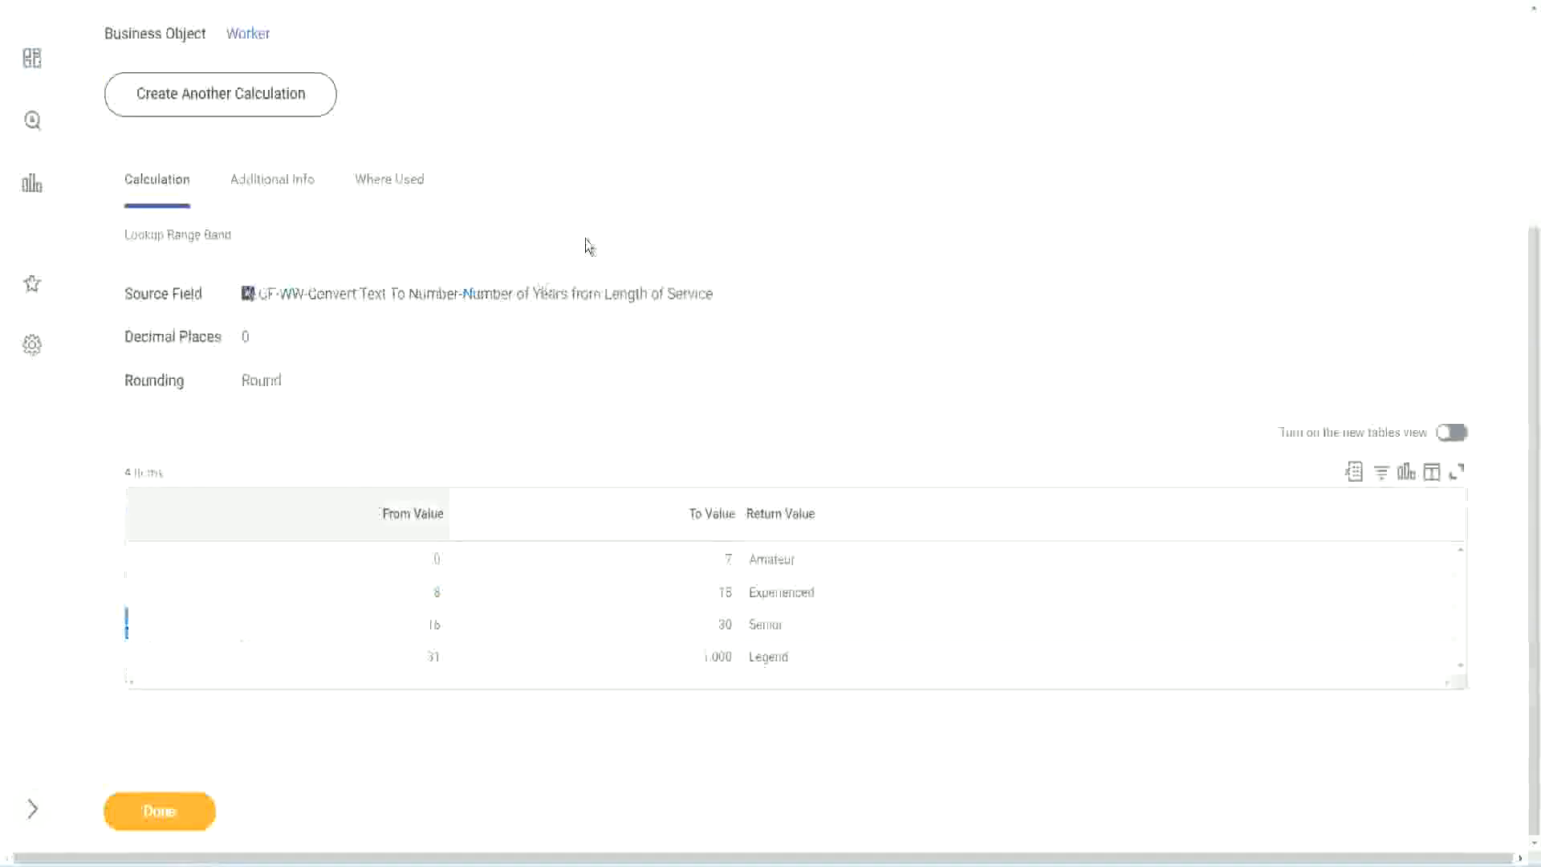
scroll(598, 308, up, 4)
right_click(906, 157)
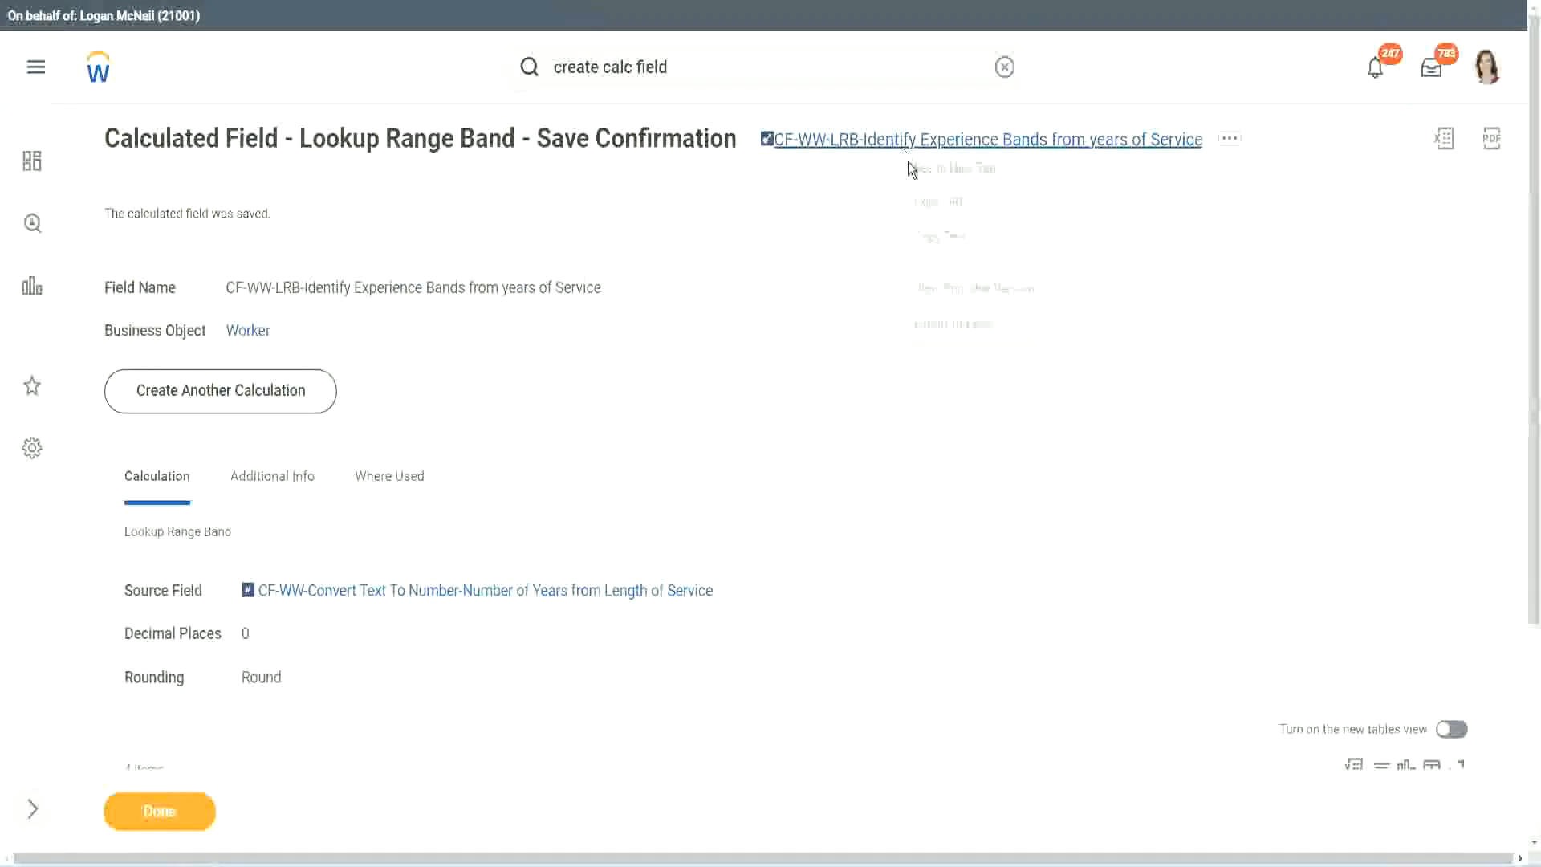
click(953, 239)
click(149, 822)
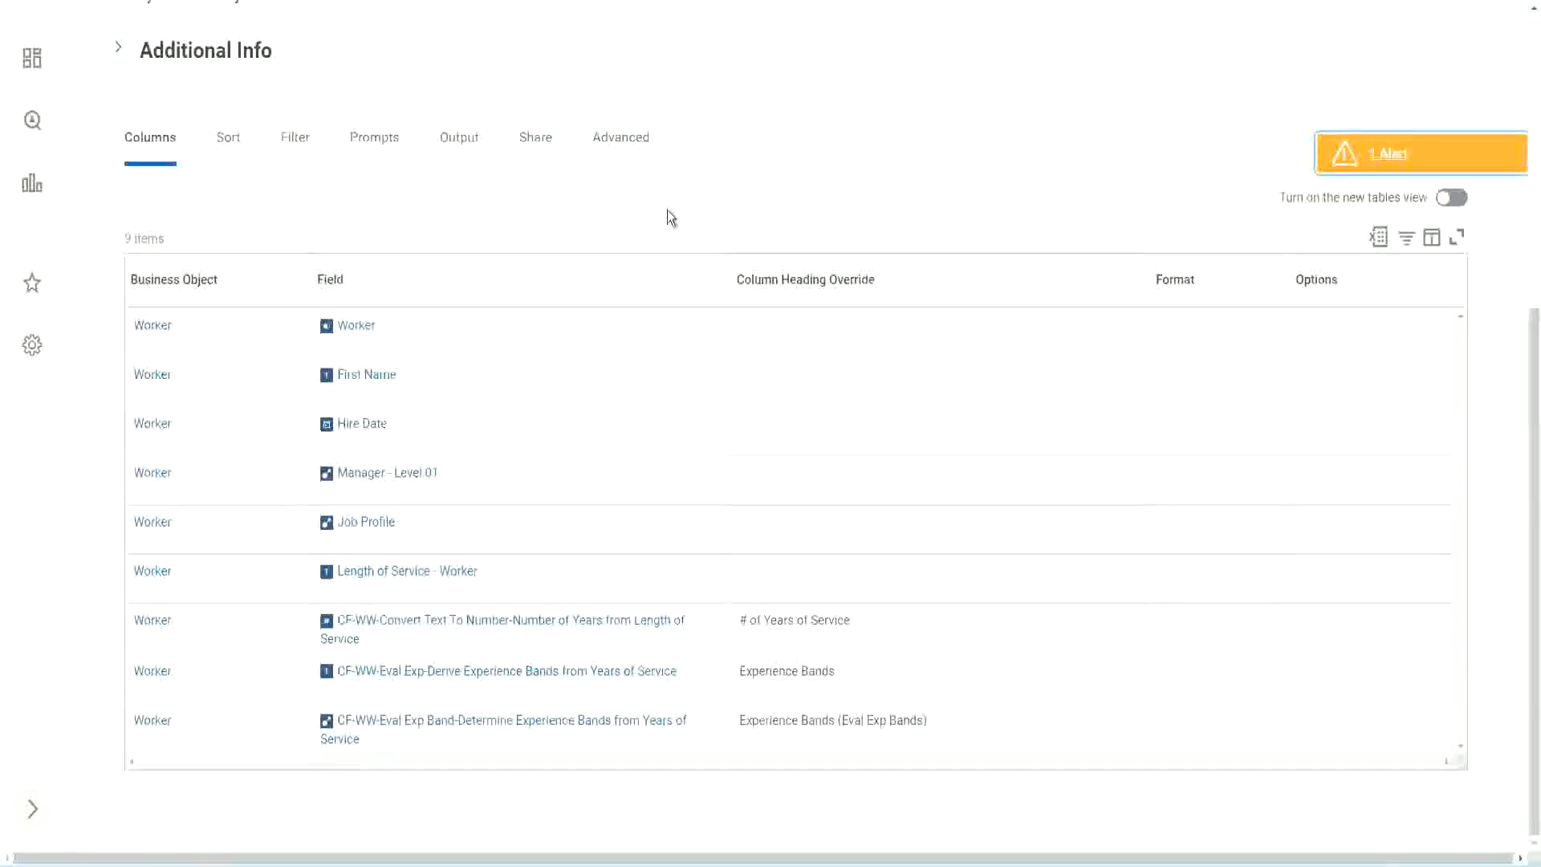
Open the WW Employee Details custom report for editing.
scroll(667, 209, up, 6)
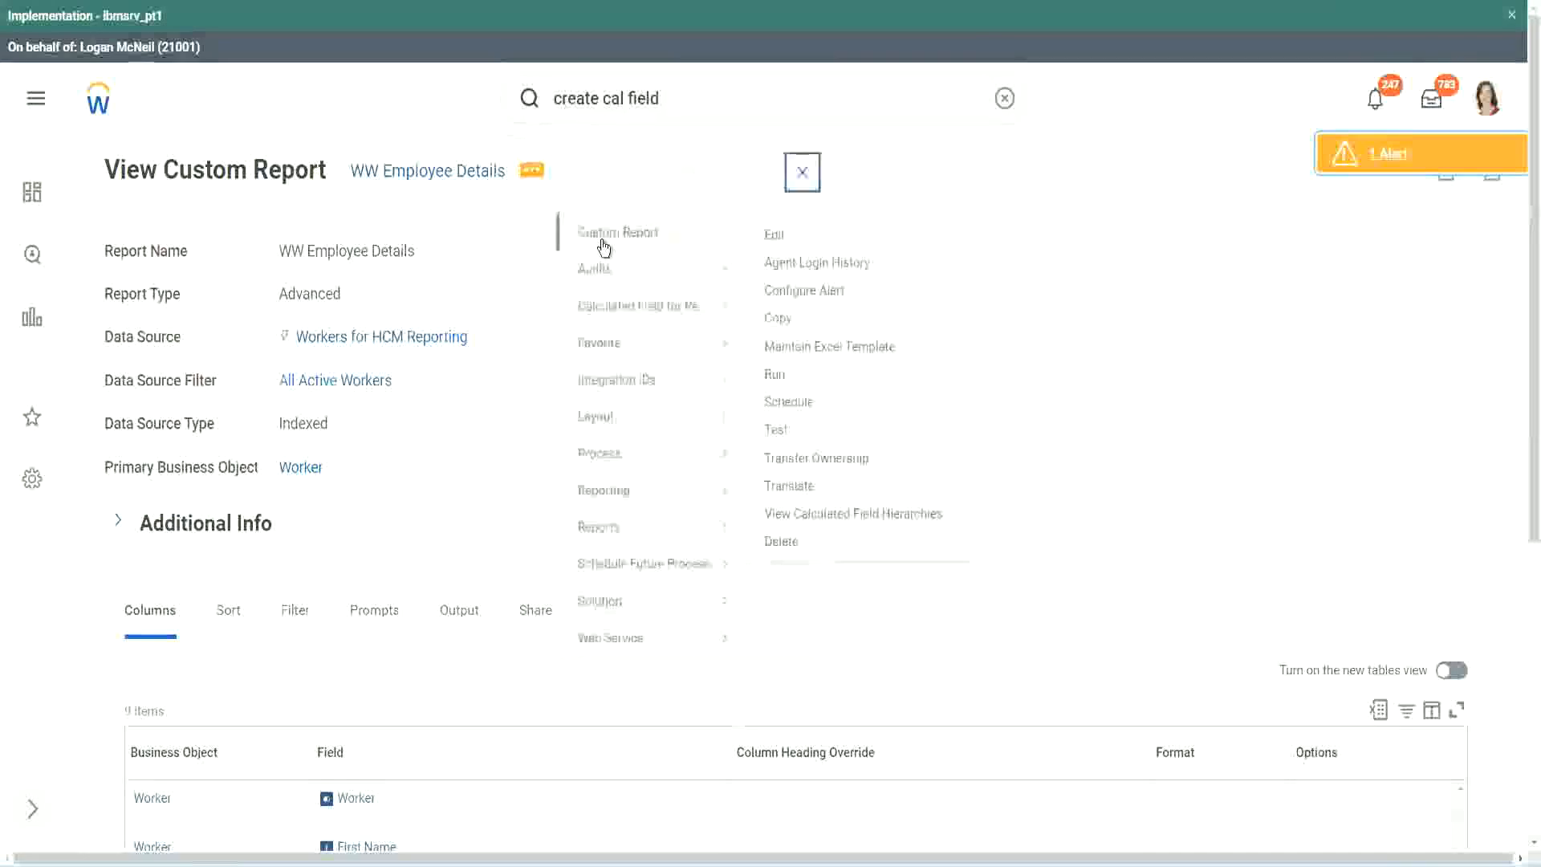
click(778, 236)
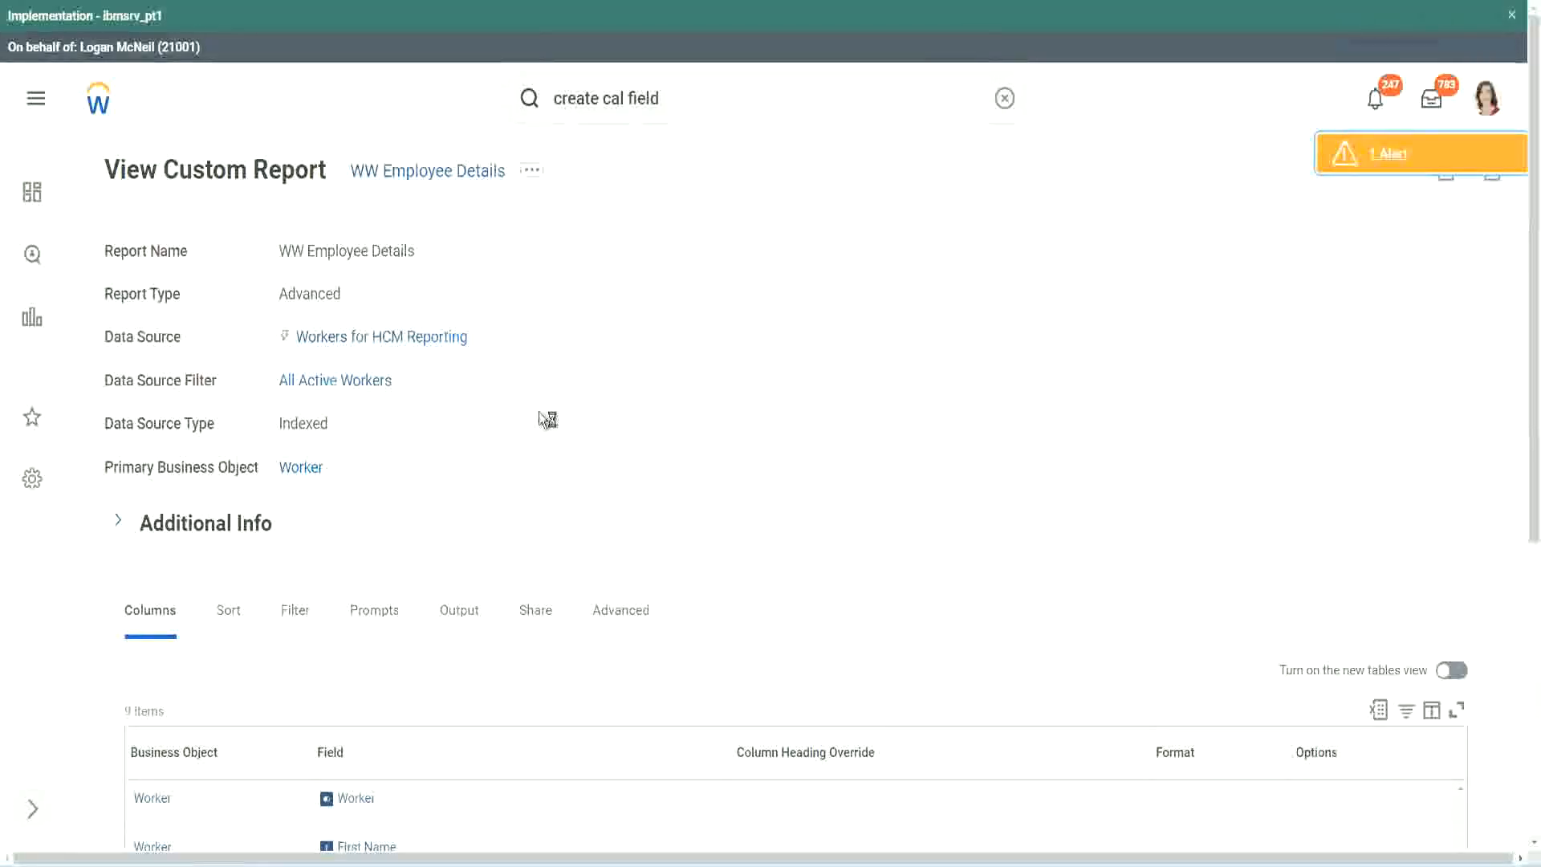
scroll(586, 418, down, 6)
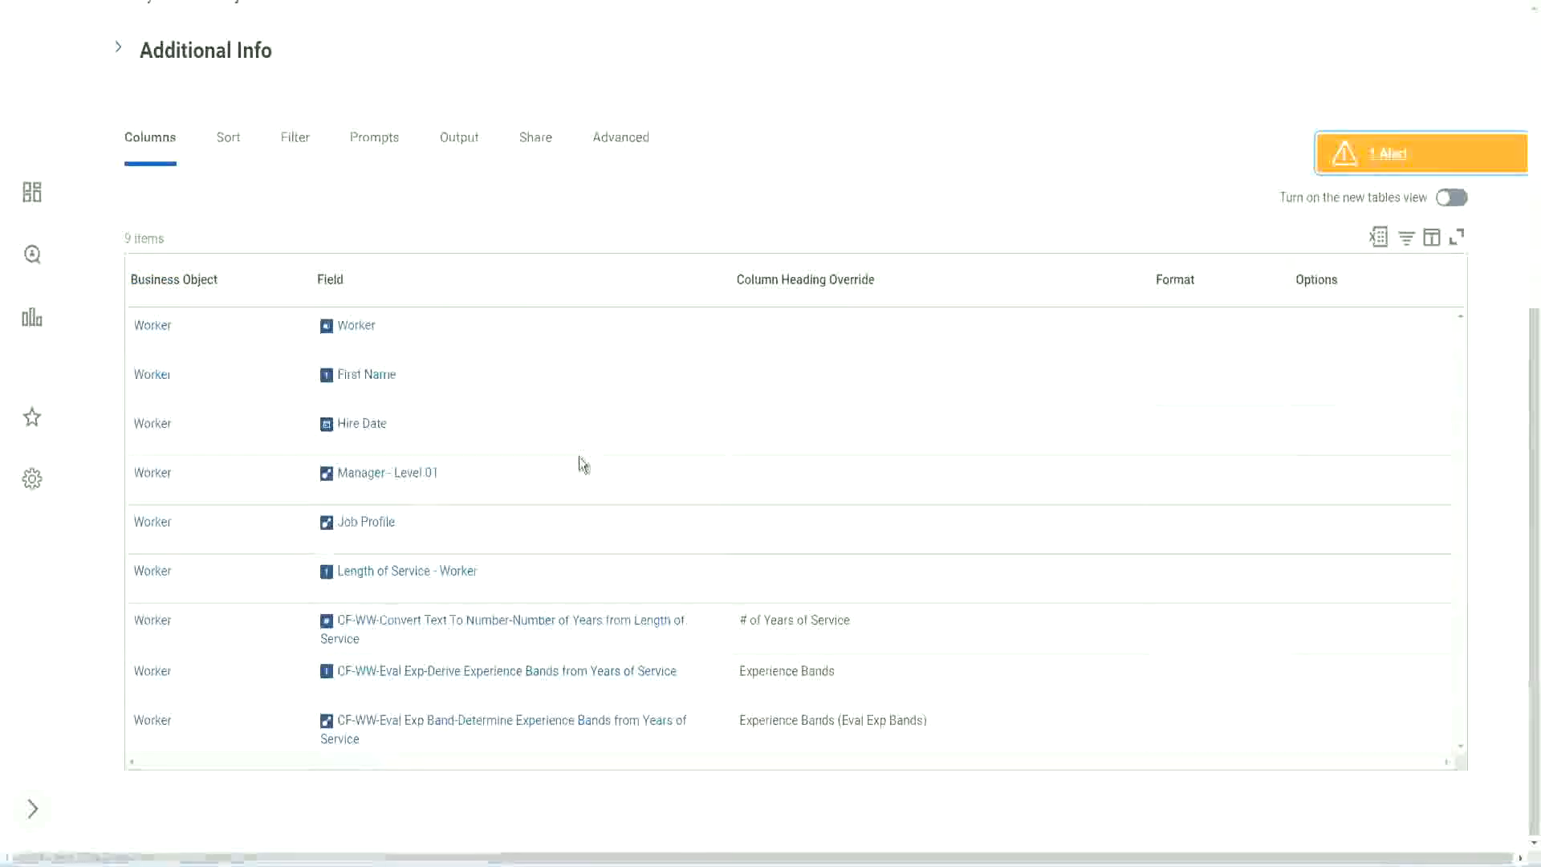
Add a Worker column after the last one with the field CF-WW-LRB-Identify Experience Bands from years of Service.
scroll(578, 447, down, 6)
scroll(296, 544, down, 3)
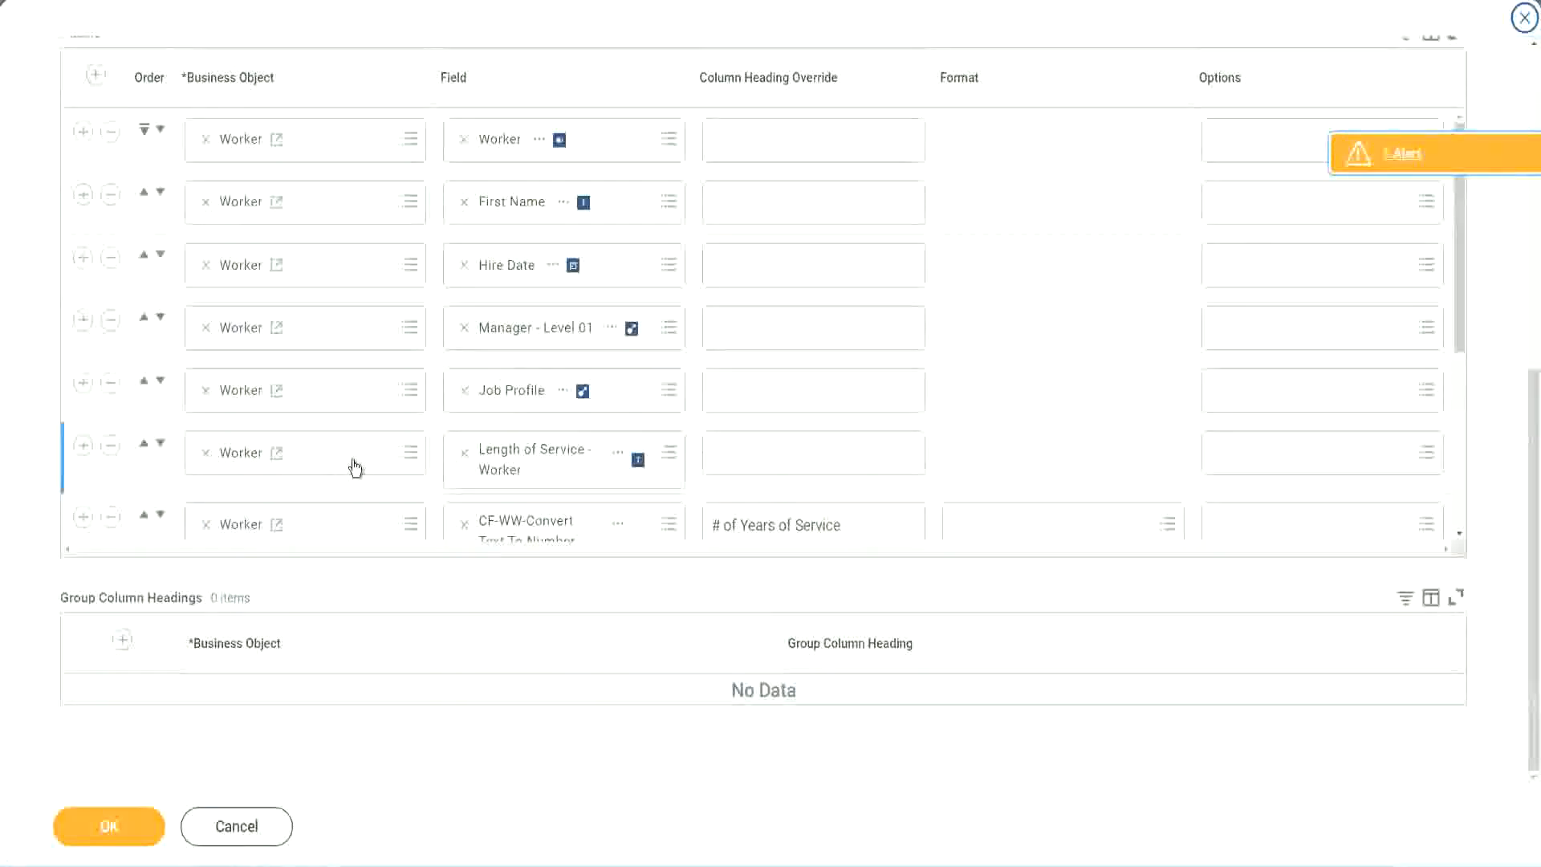
scroll(241, 482, down, 4)
click(82, 430)
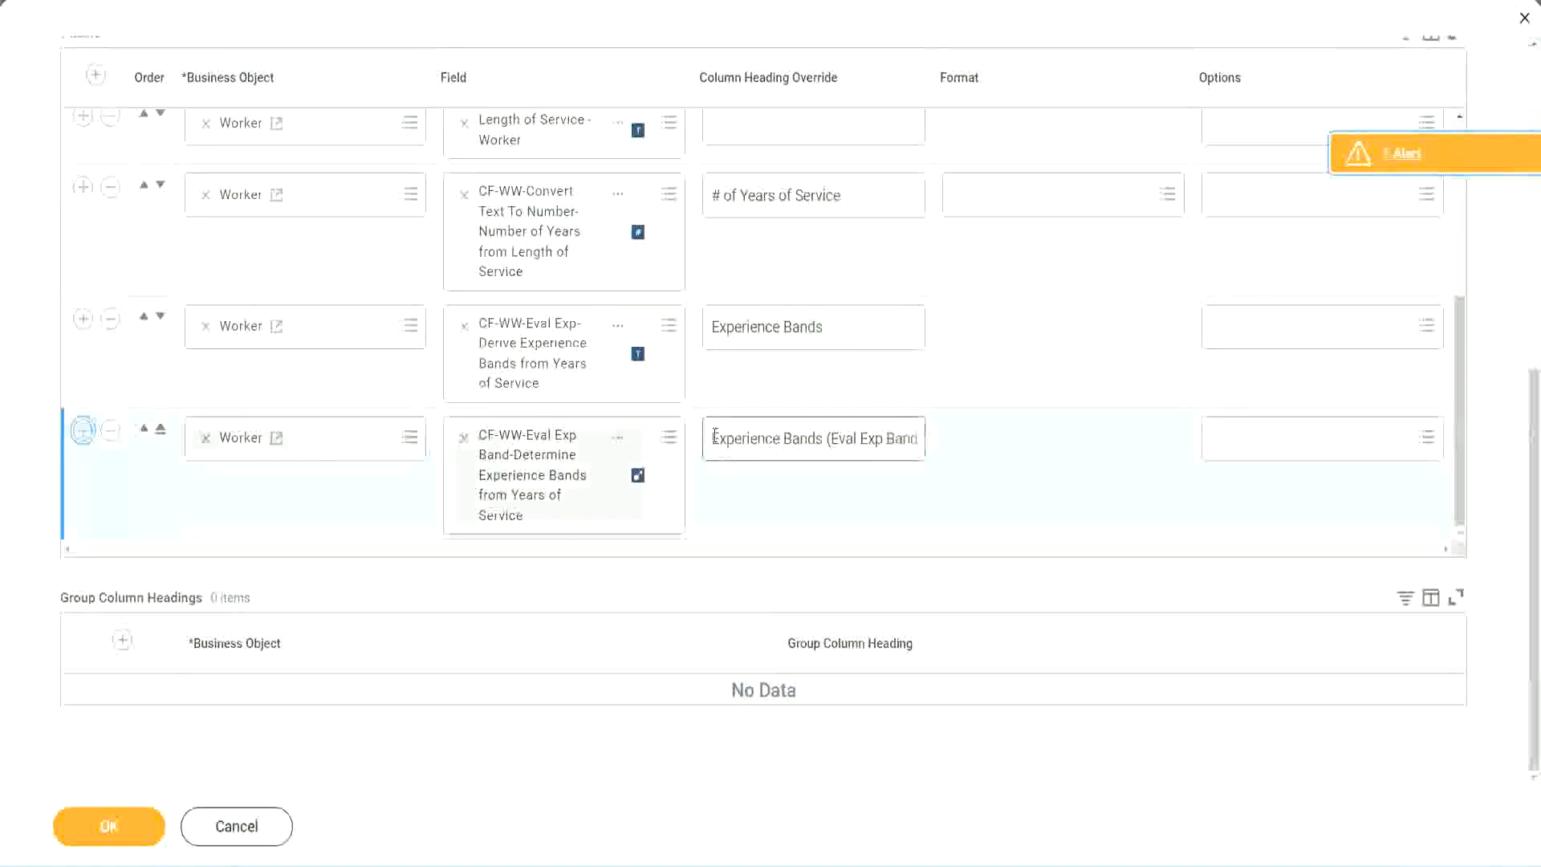
click(523, 511)
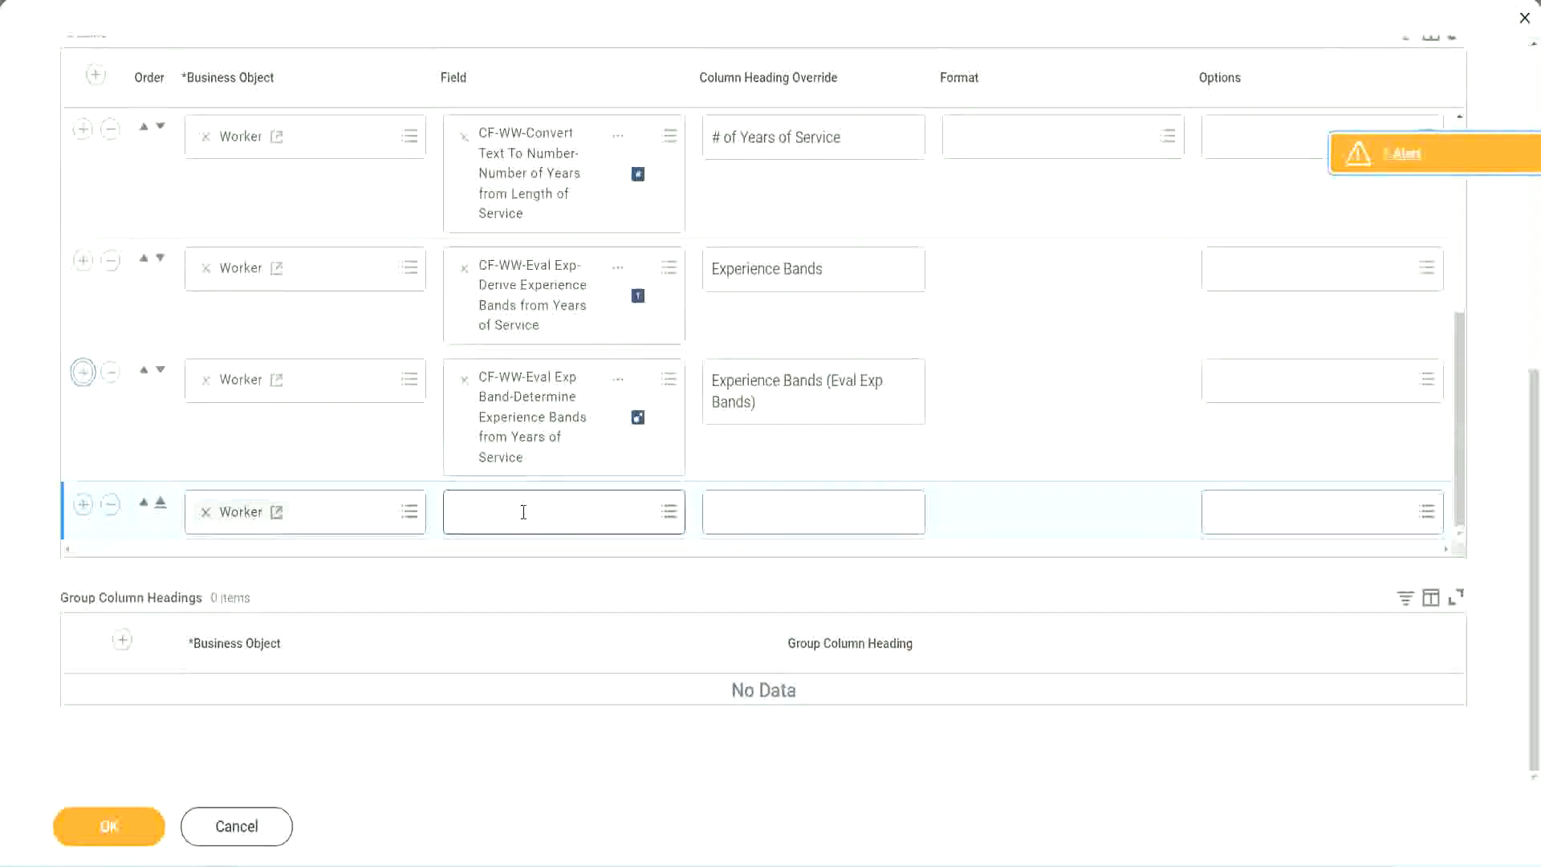
key(ctrl+v)
key(Return)
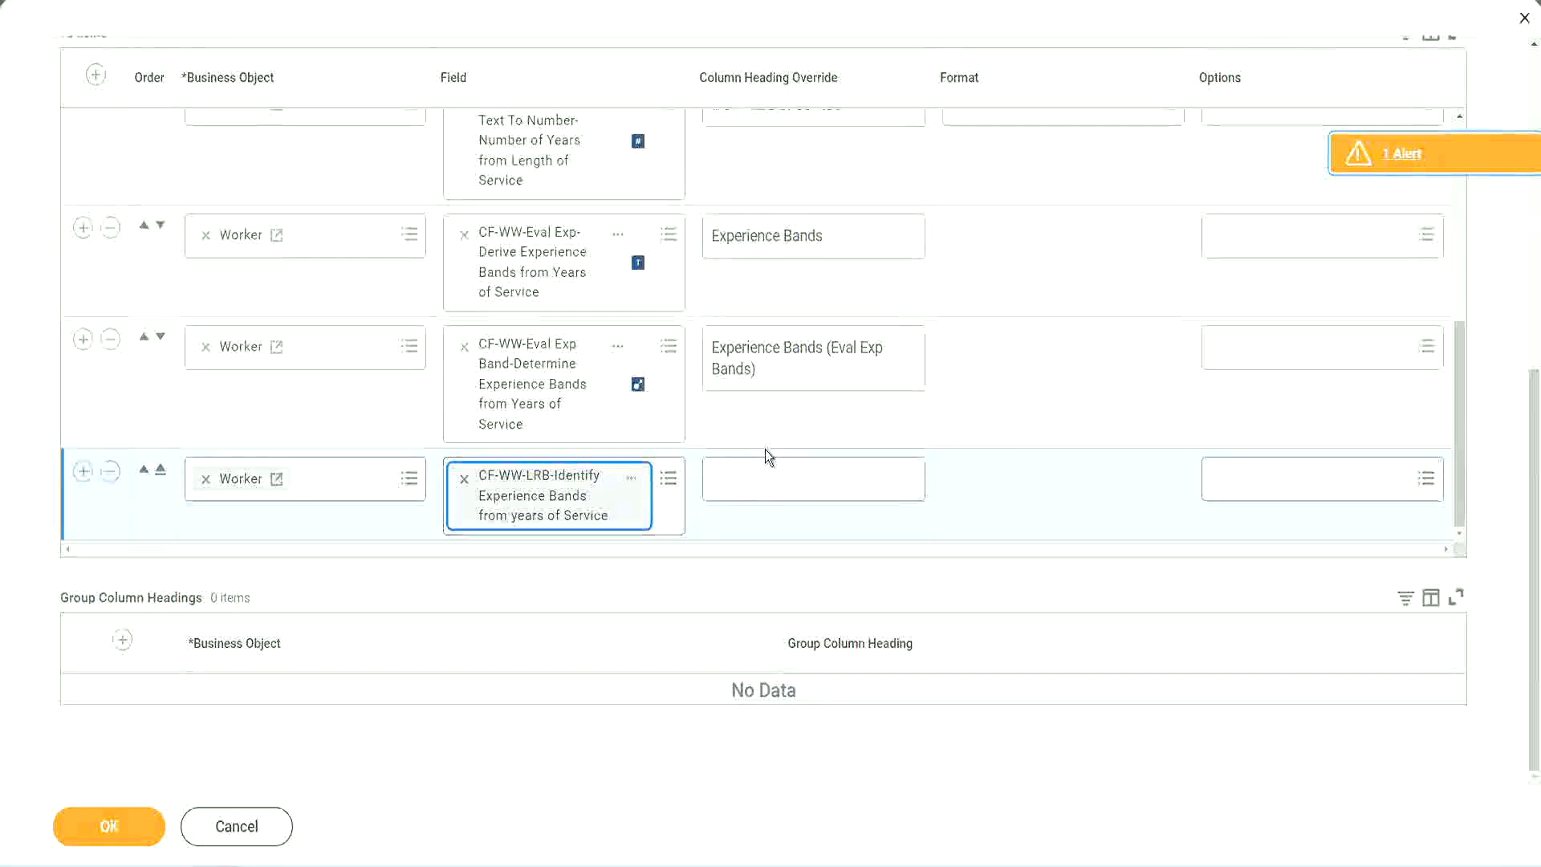
Set the new column's heading override to "Experience Bands (LRB)".
click(770, 468)
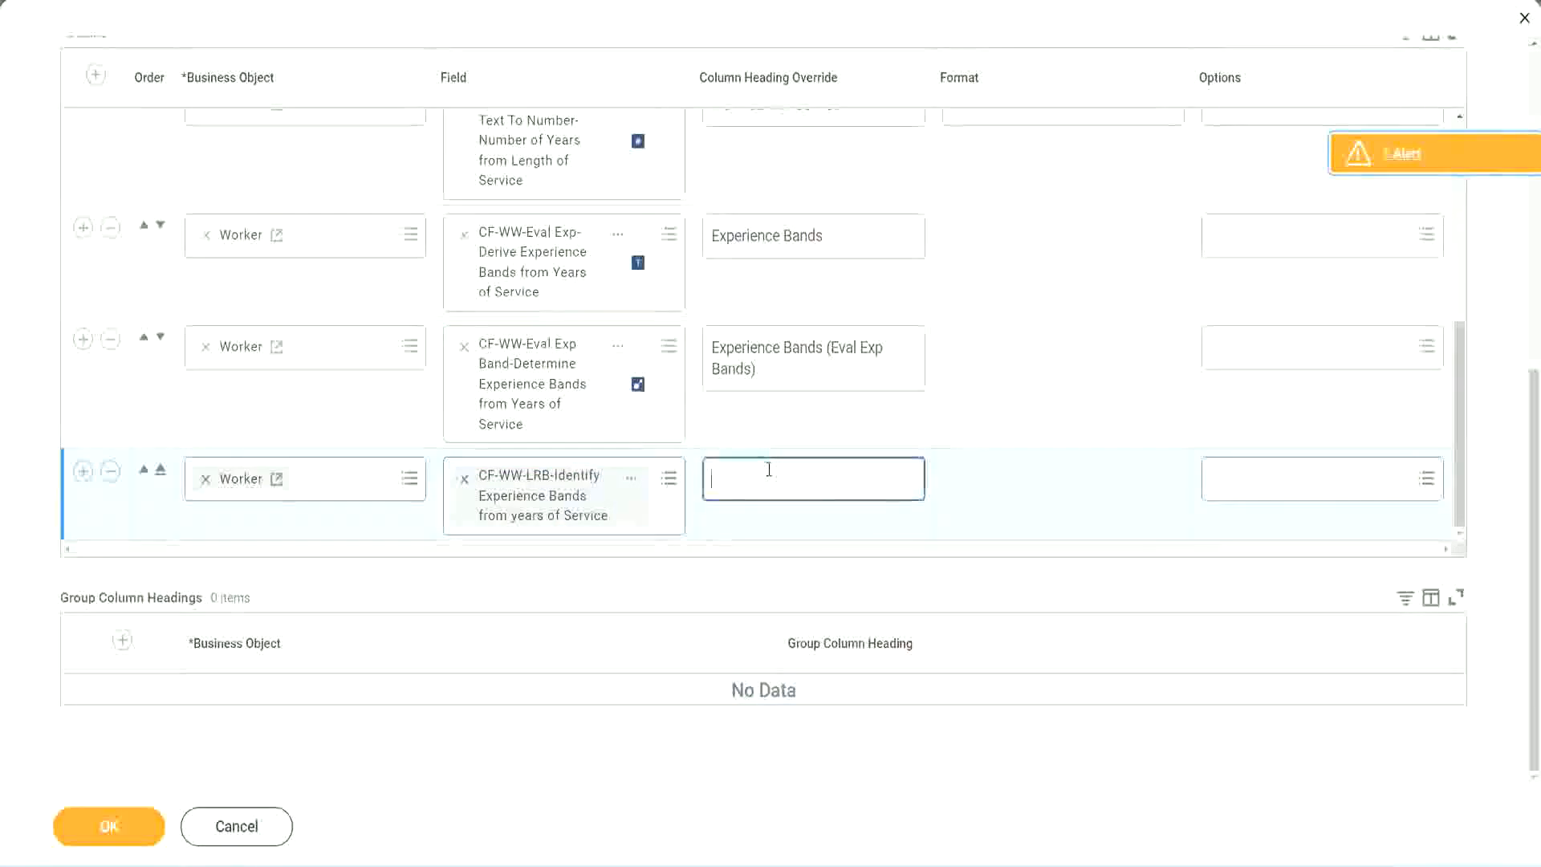
text(Ex)
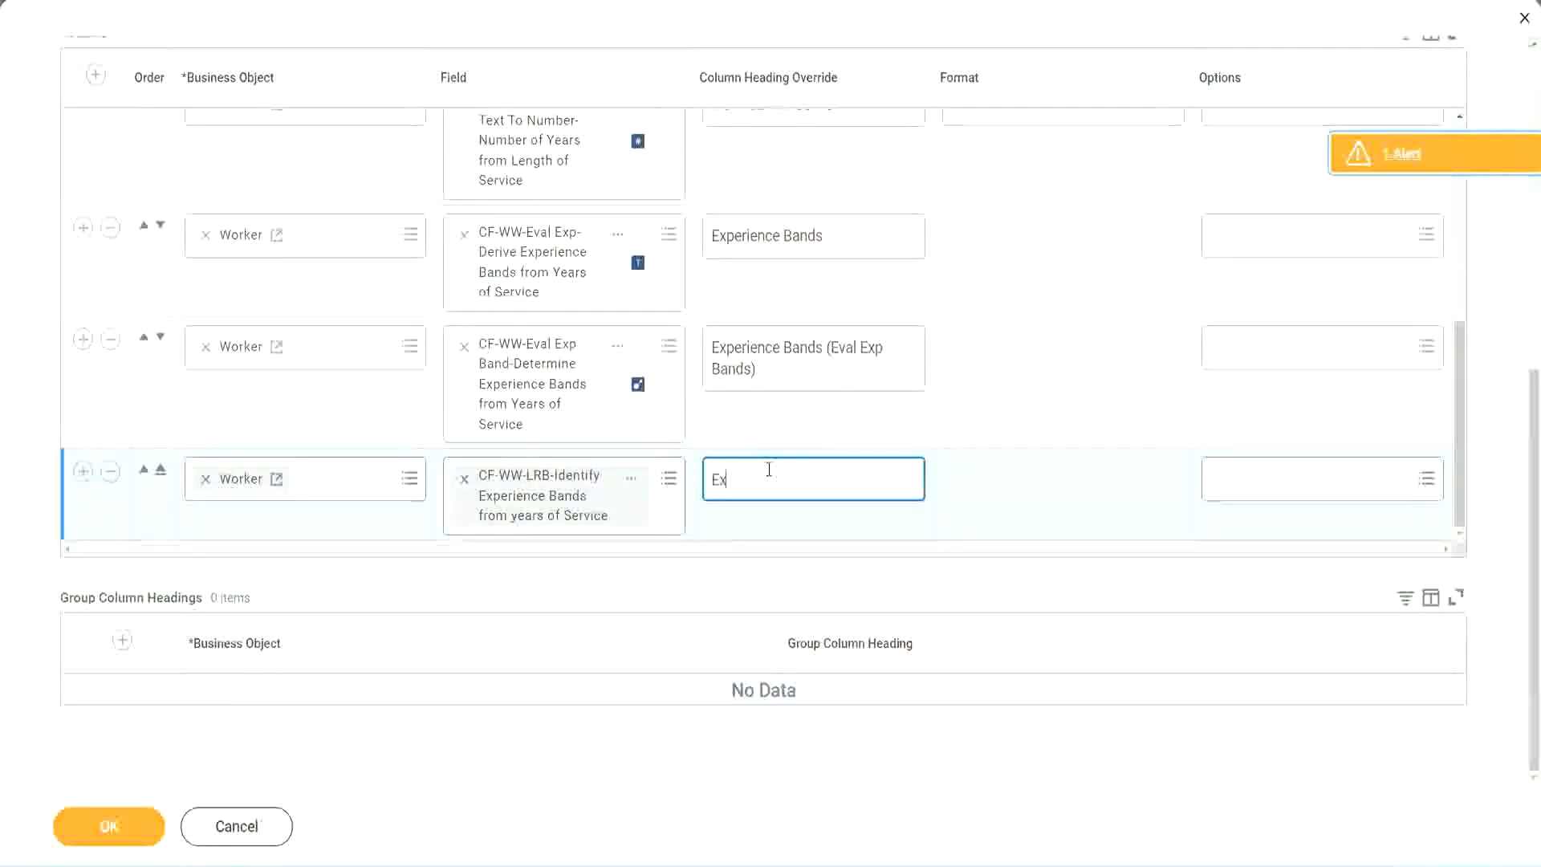
text(pernerce)
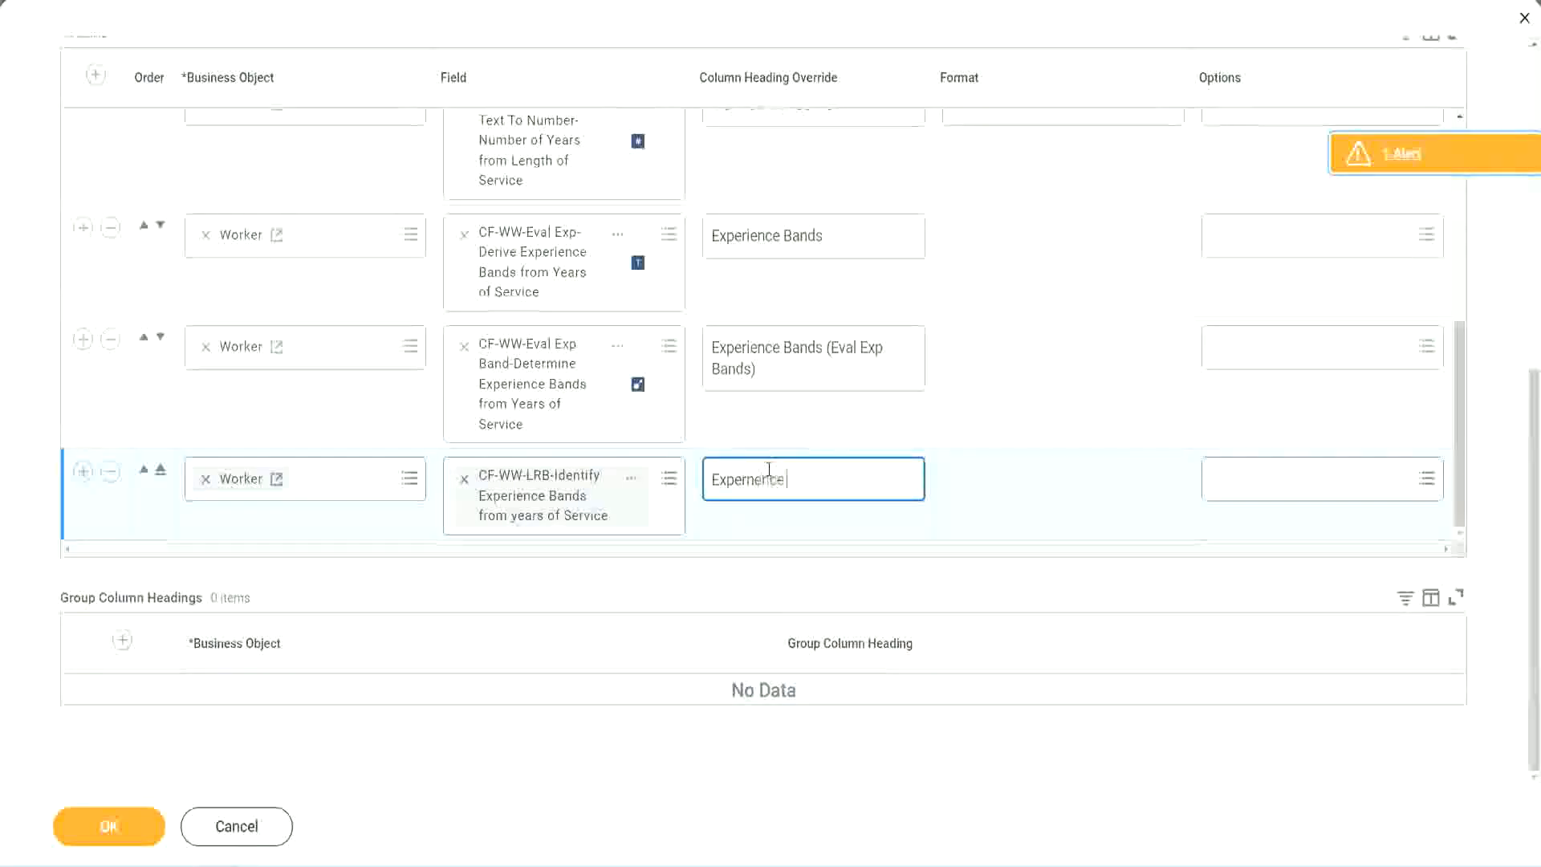
key(BackSpace)
key(BackSpace)
key(BackSpace)
key(BackSpace)
key(BackSpace)
text(ience Bands)
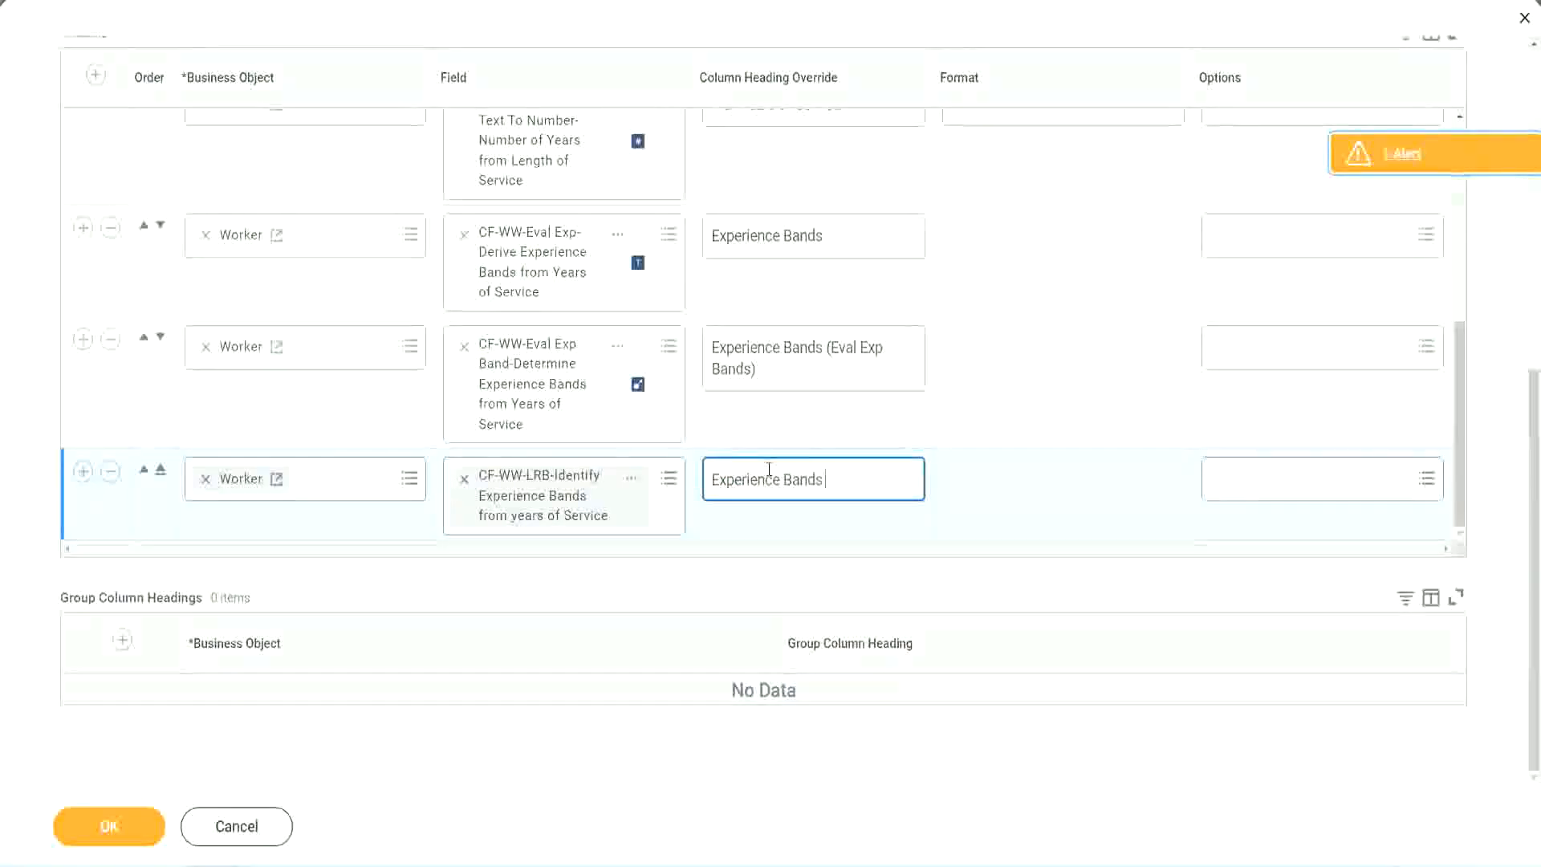
text( (LRB))
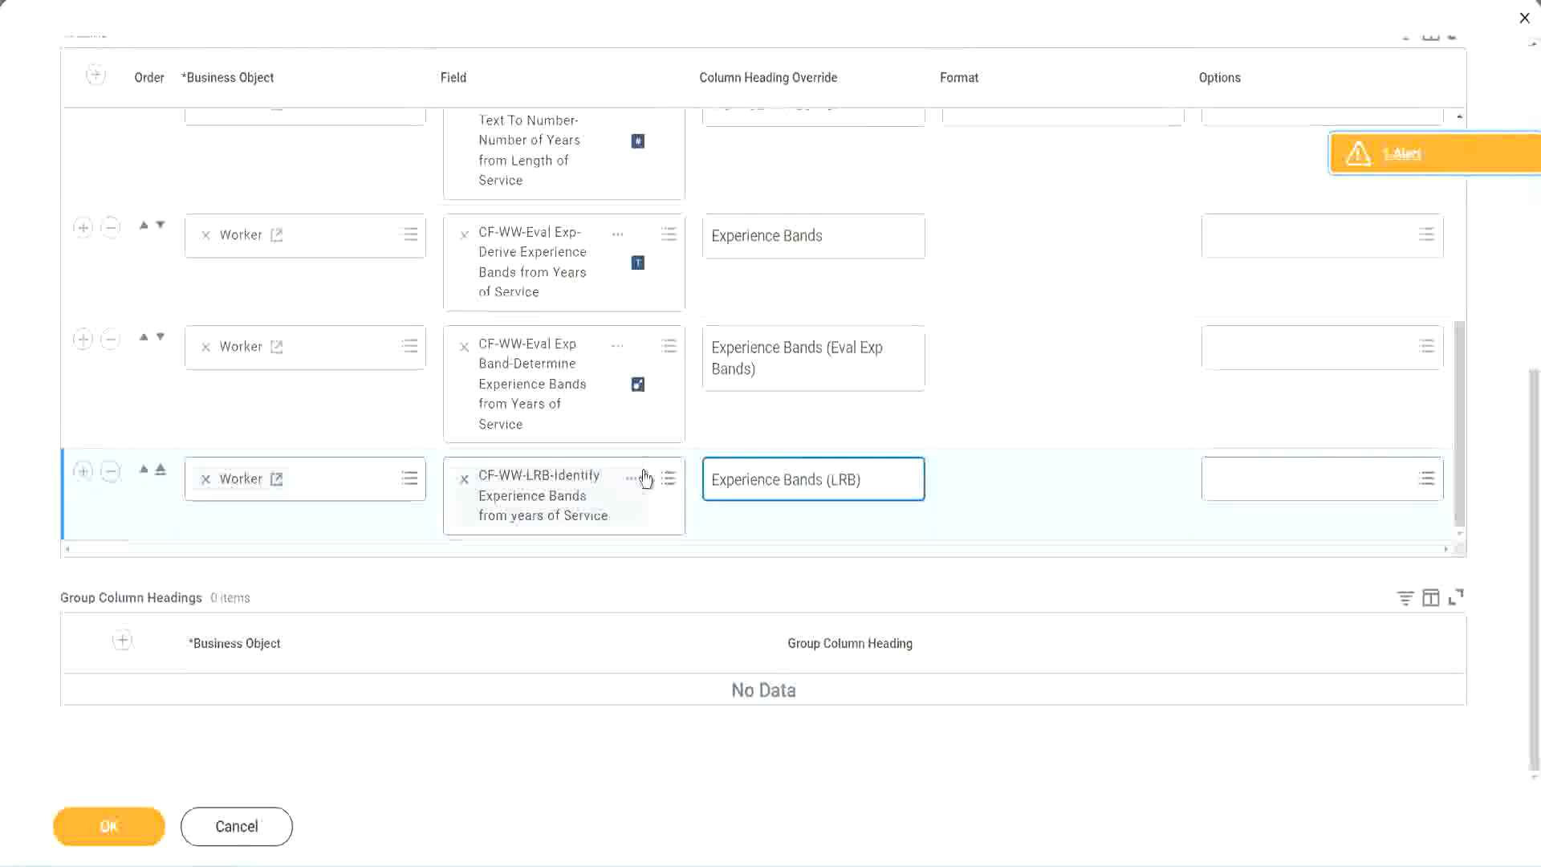
Save the WW Employee Details report and run it with all worker type prompts left blank.
click(137, 842)
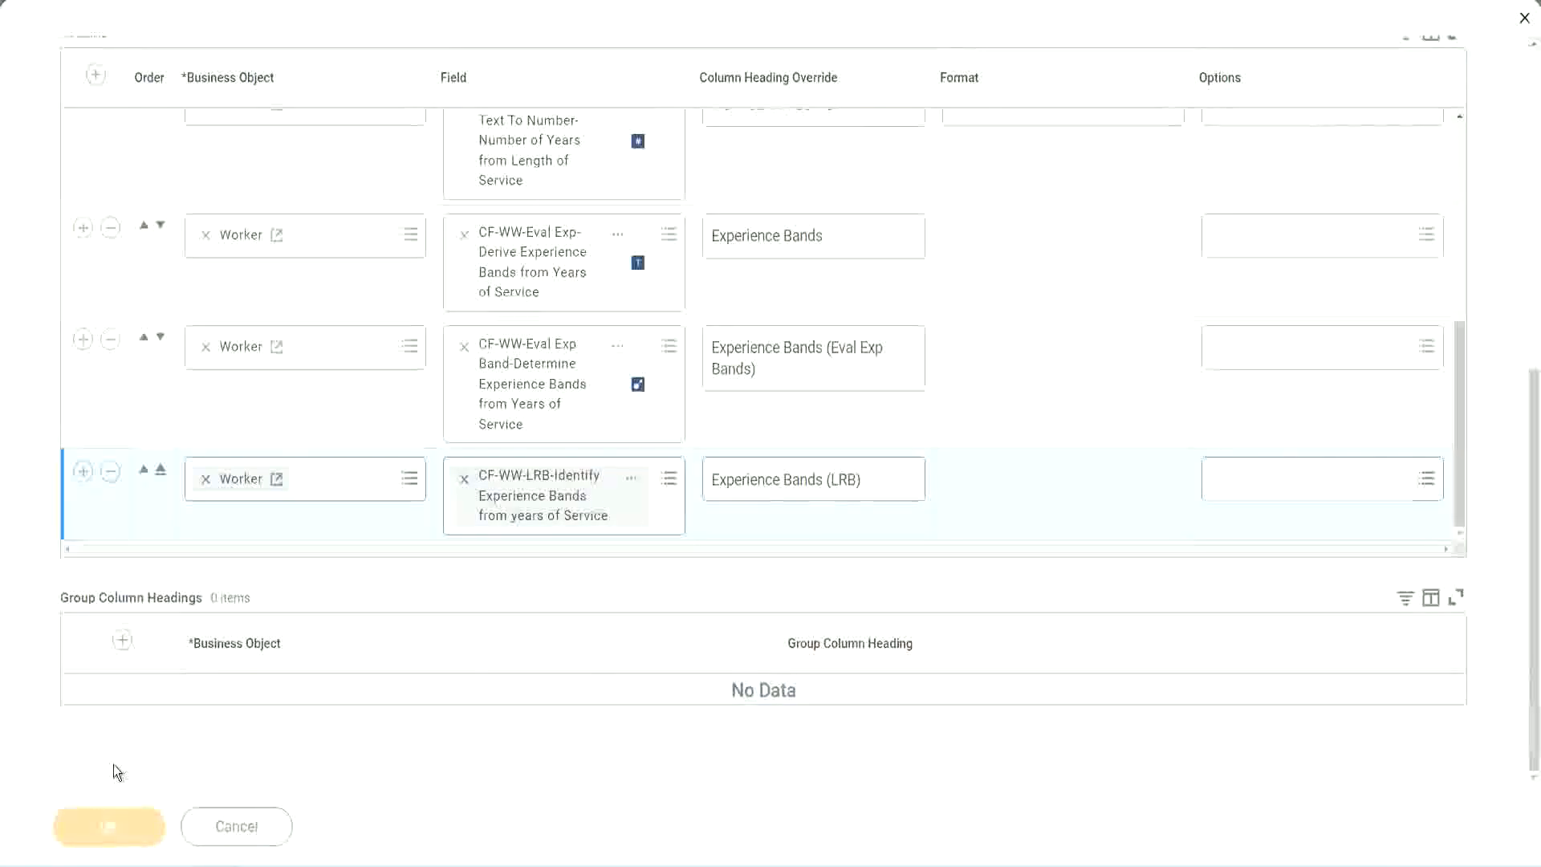
click(119, 806)
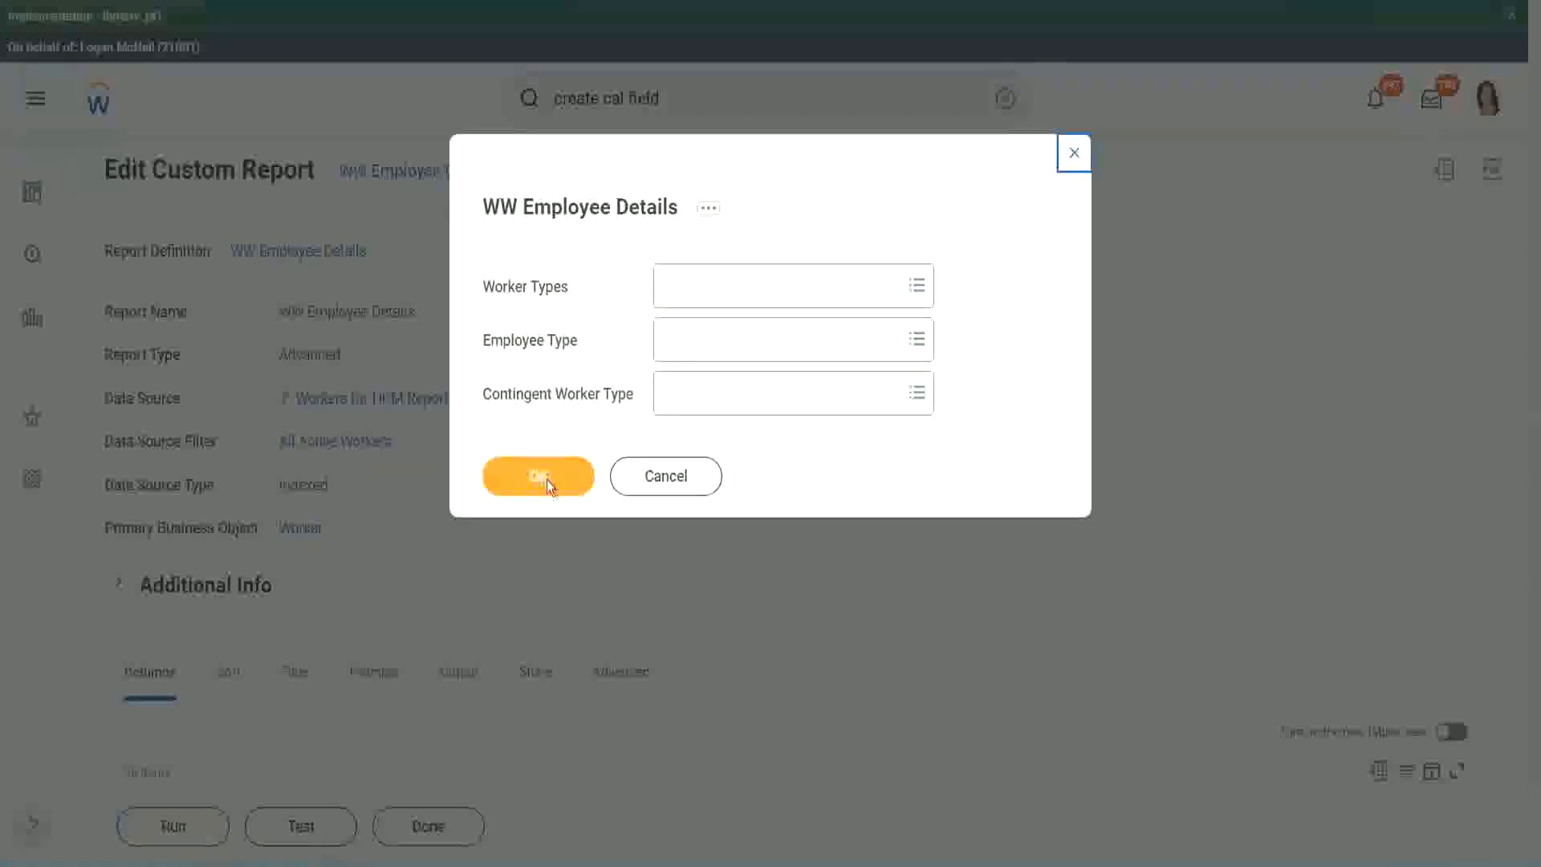
click(546, 480)
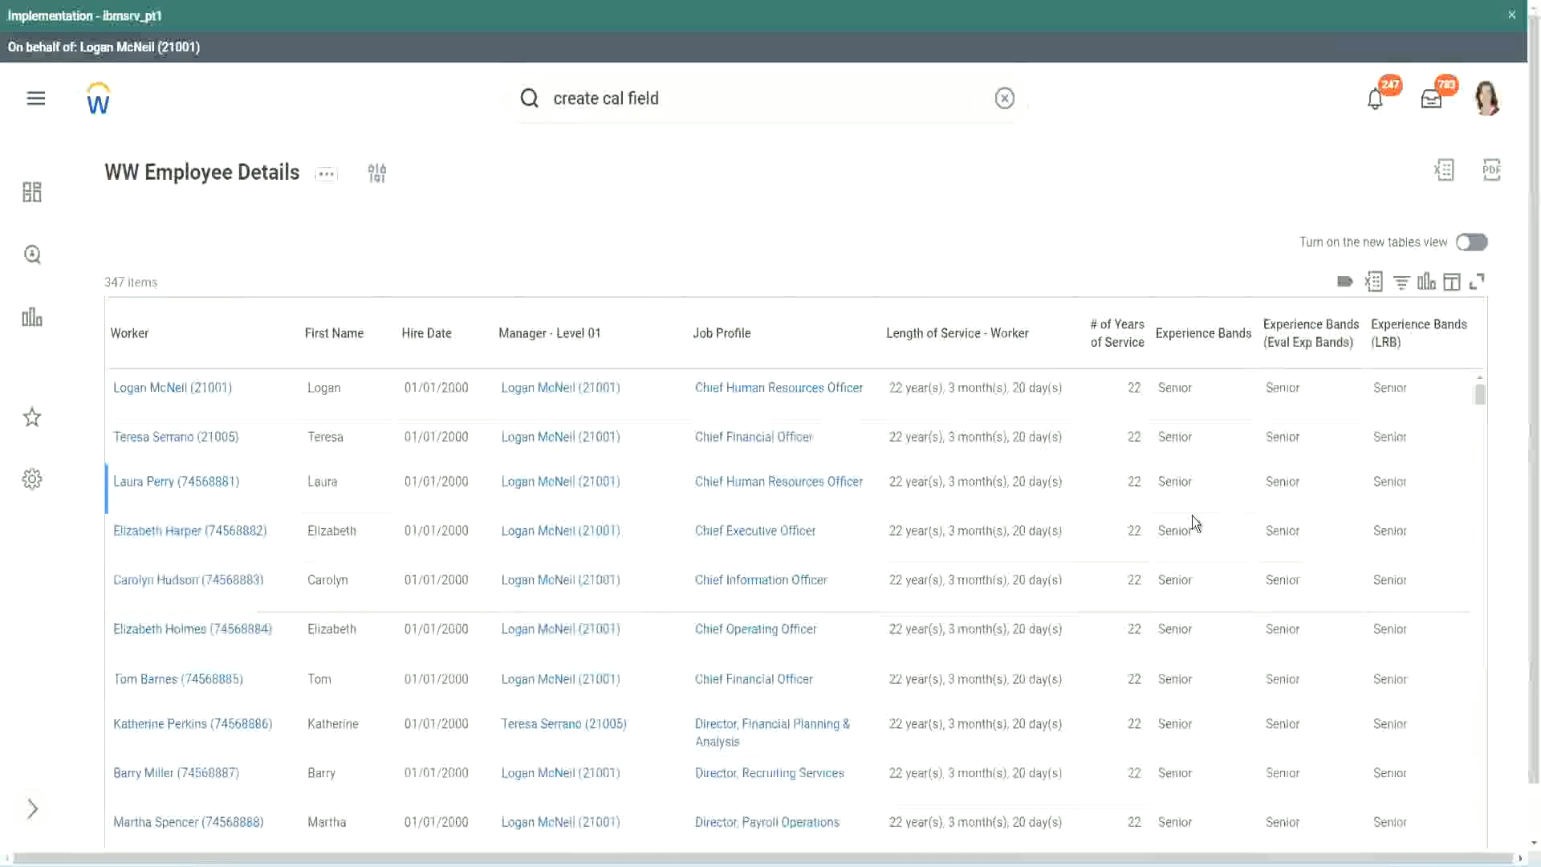
Compare the Experience Bands, Experience Bands (Eval Exp Bands) and Experience Bands (LRB) columns across the workers in the report output.
double_click(1179, 388)
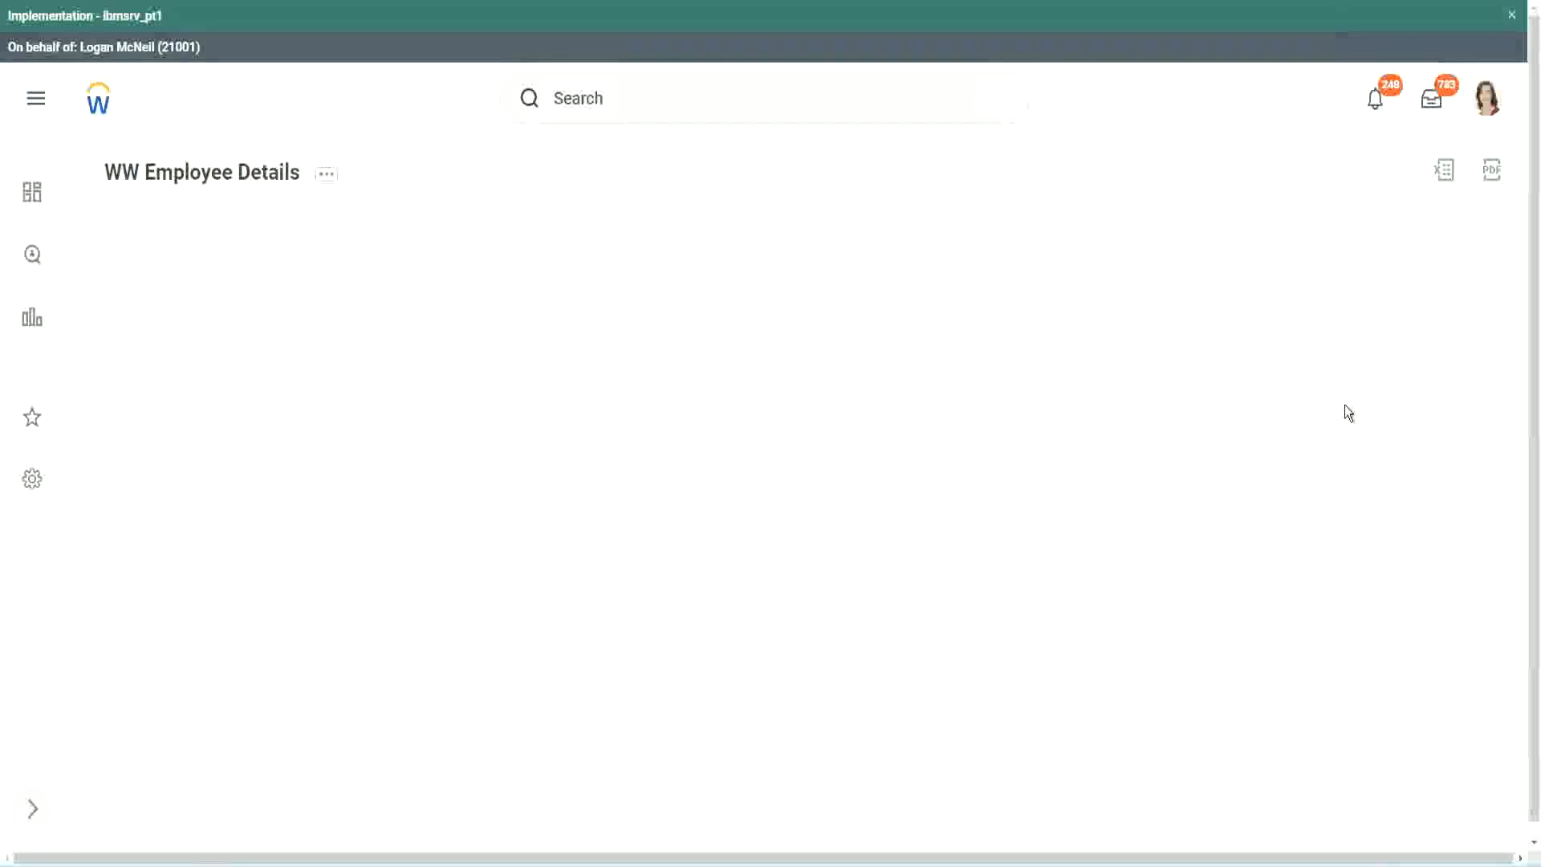
scroll(1338, 450, down, 10)
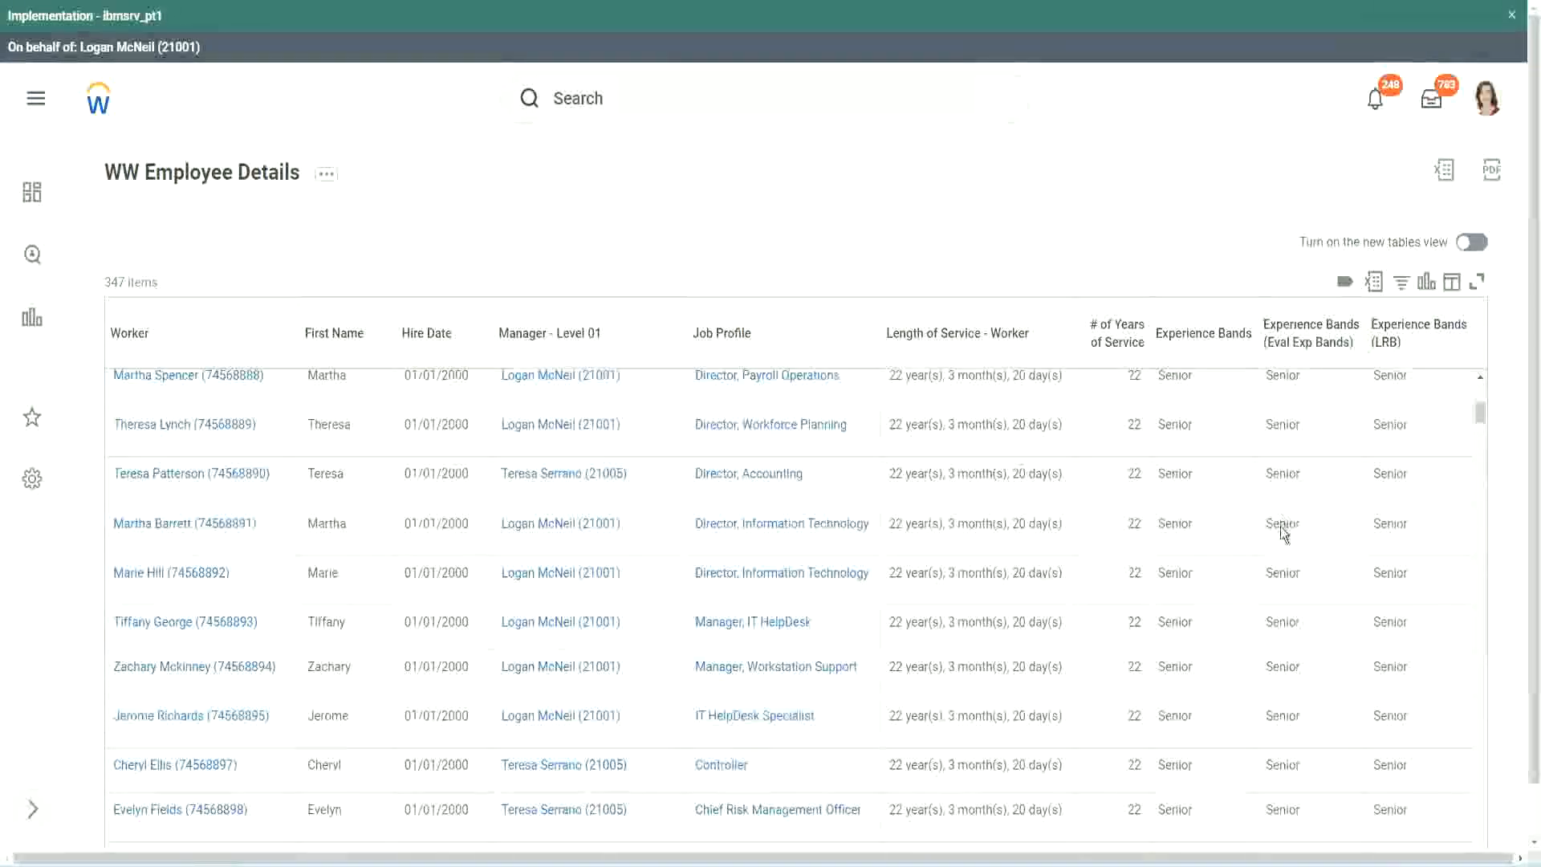
scroll(1275, 543, down, 3)
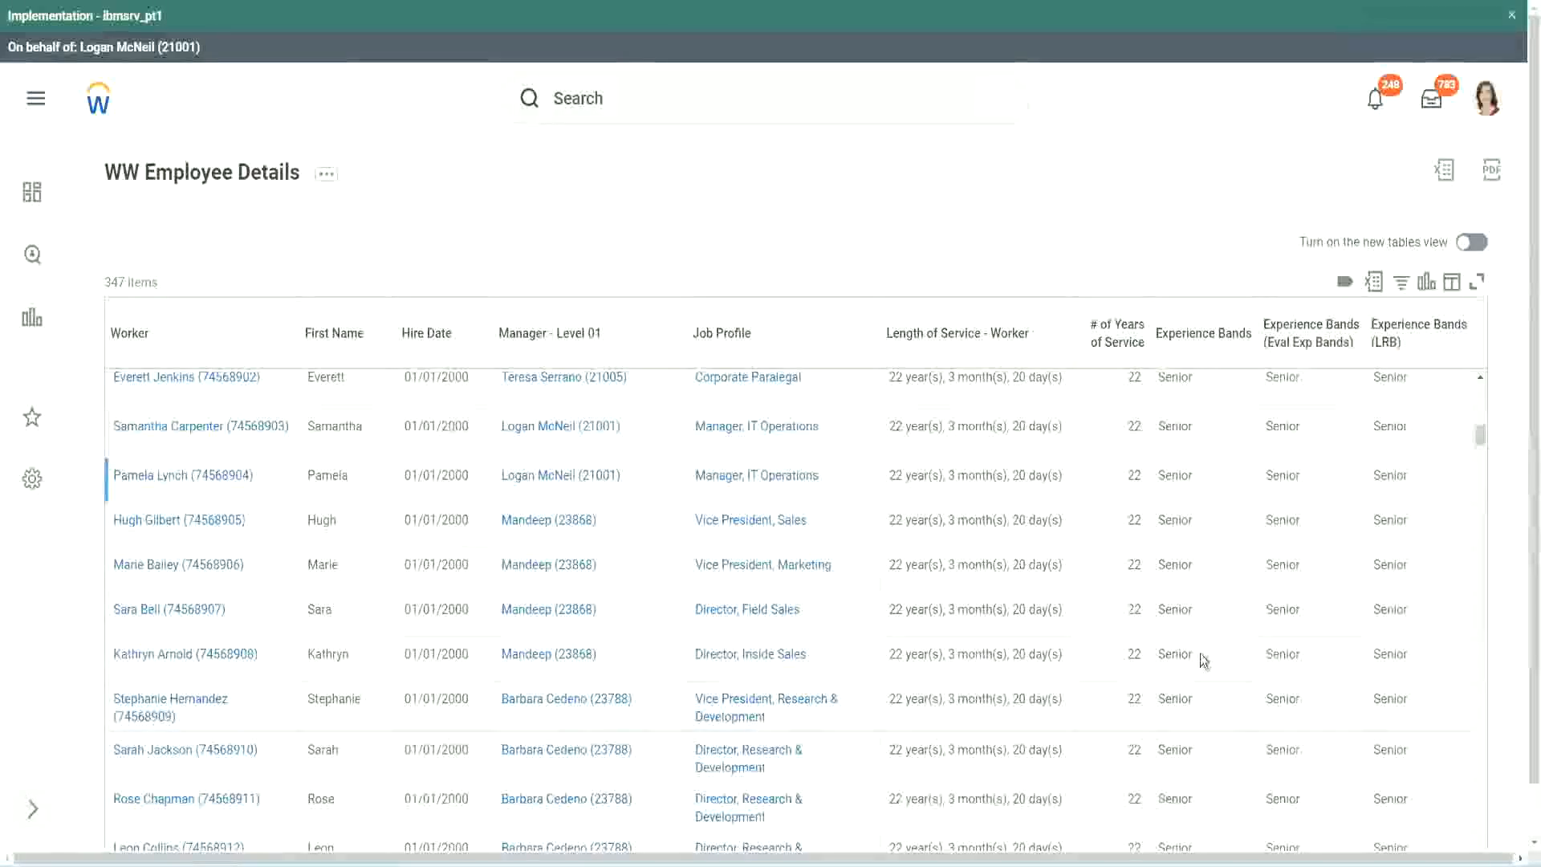
scroll(1199, 713, down, 3)
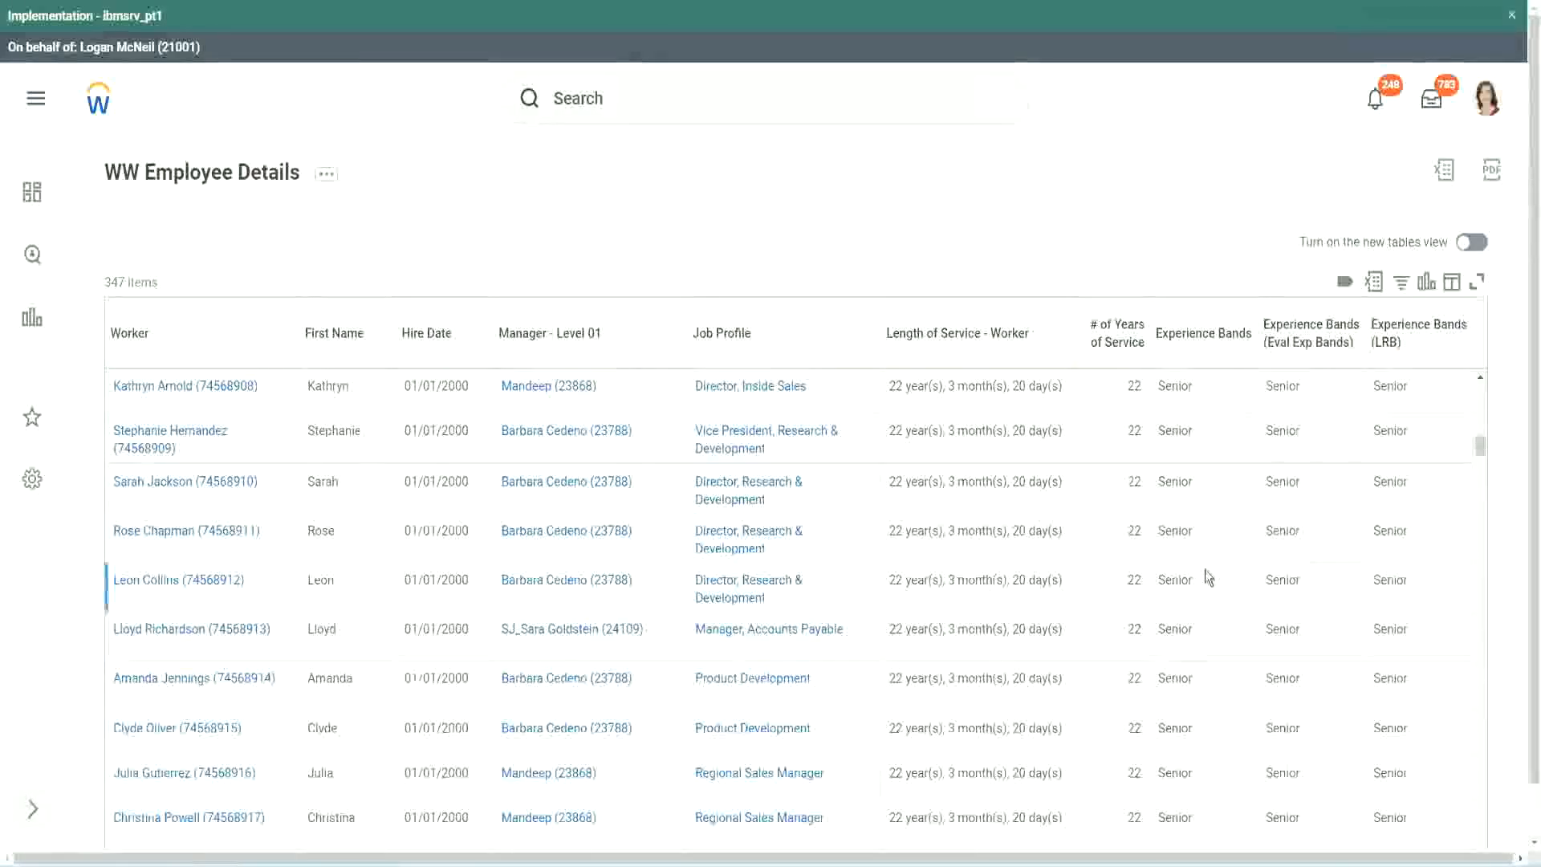
scroll(1205, 570, down, 1)
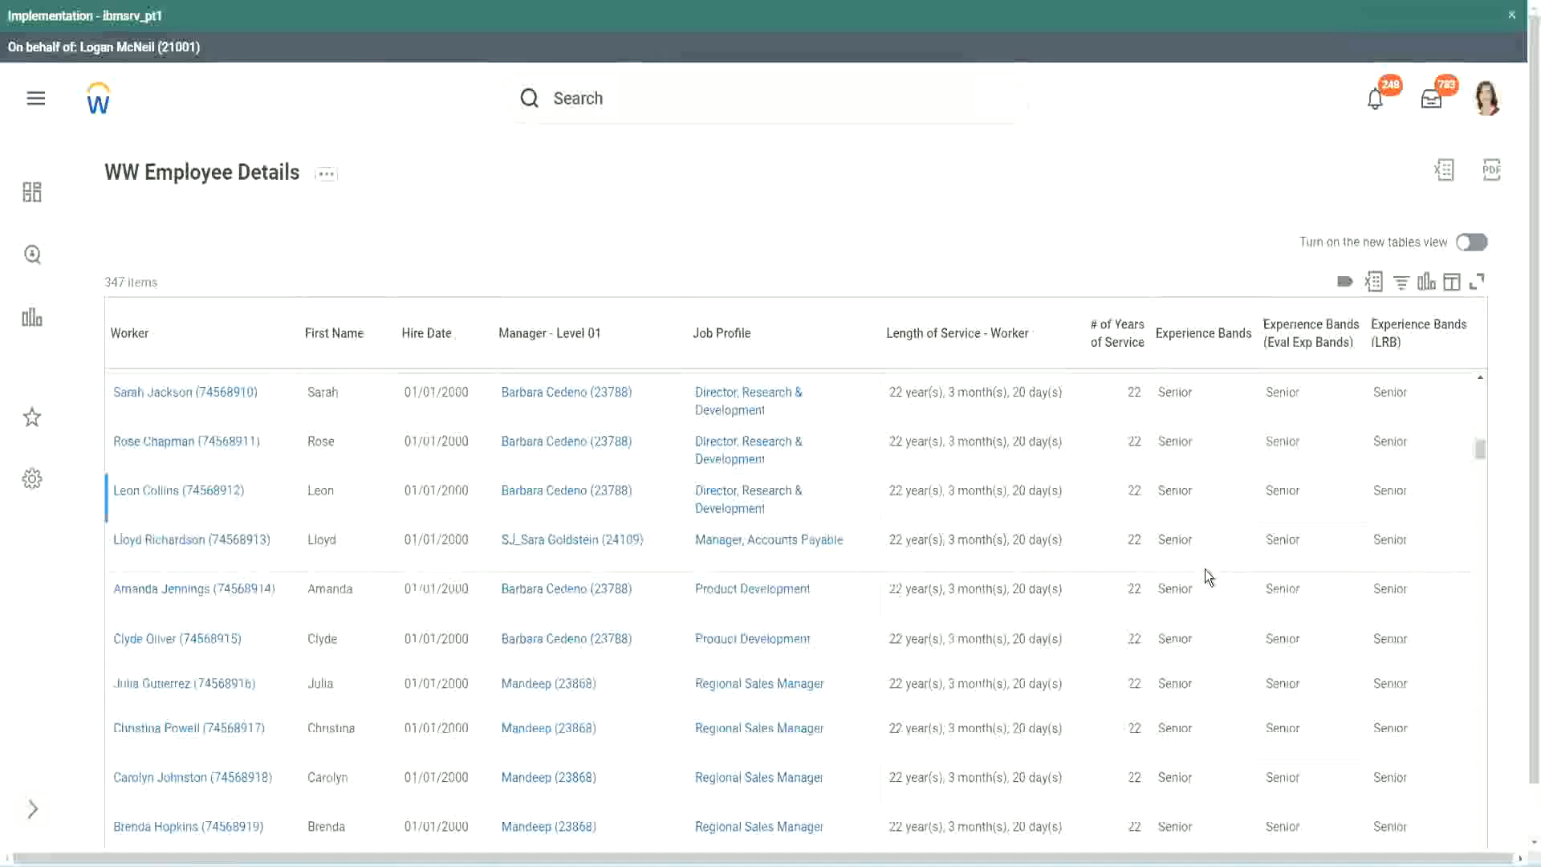